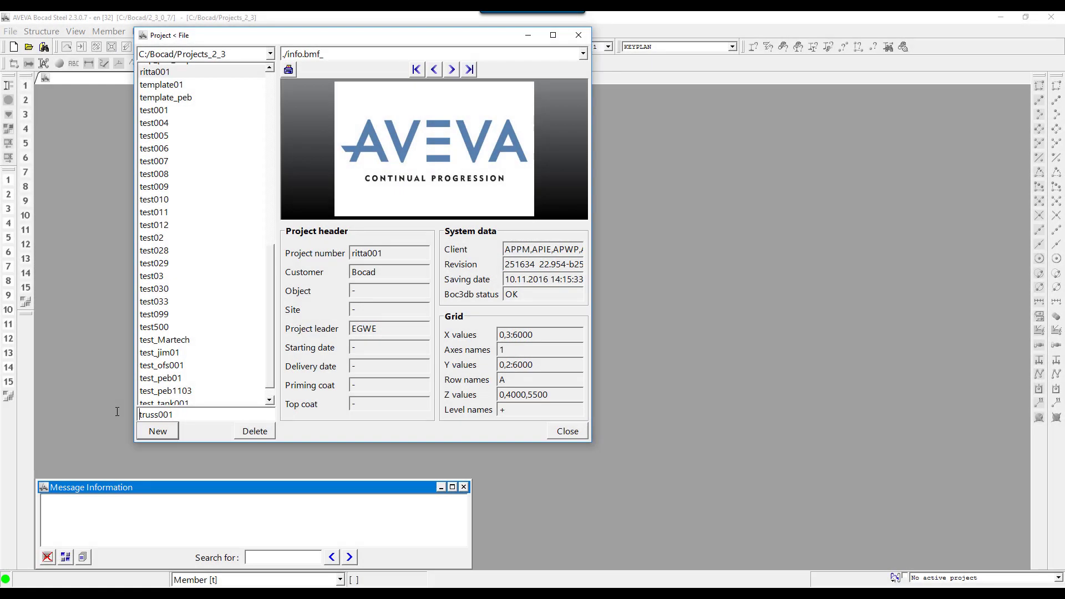
Step: Confirm truss001 as the new project's name
key(Return)
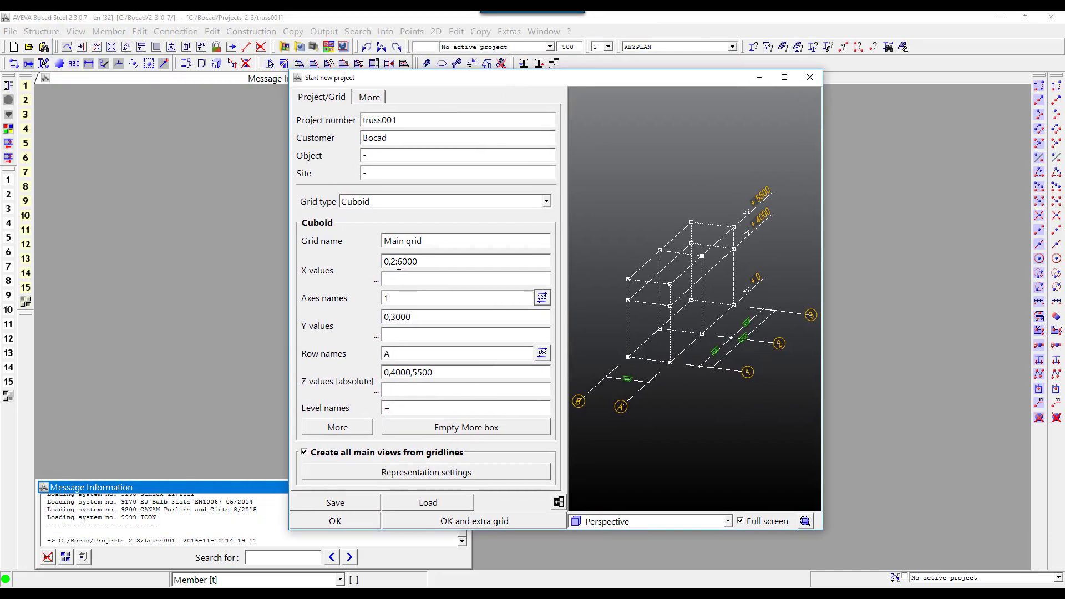
Step: Create the project grid with X values 0,4:5000 and Y values 0,2:6000
drag(390, 261, 396, 262)
text(50)
text(600)
key(Return)
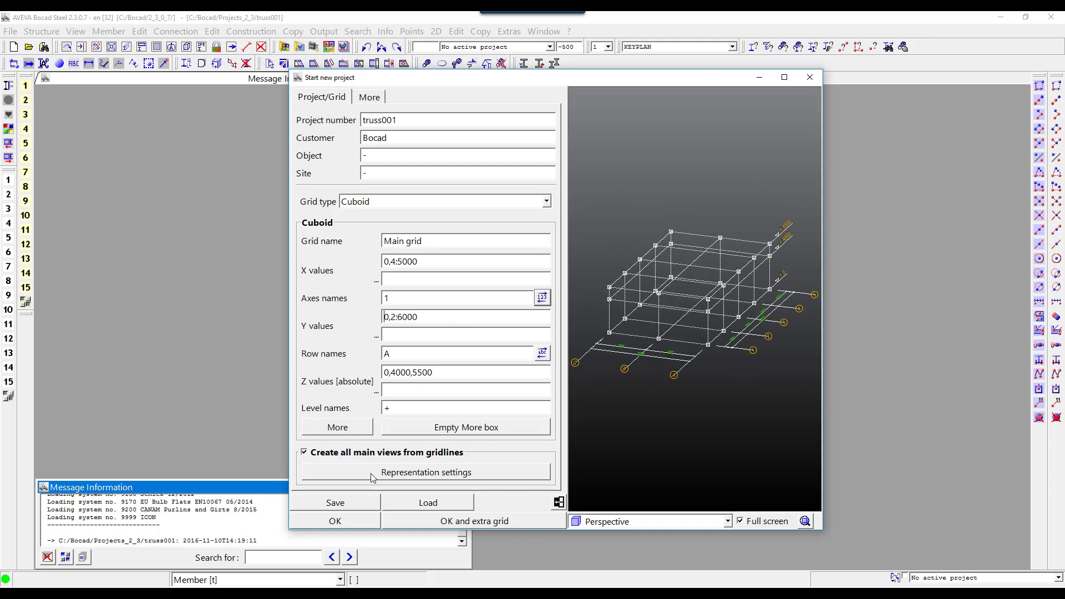
click(361, 520)
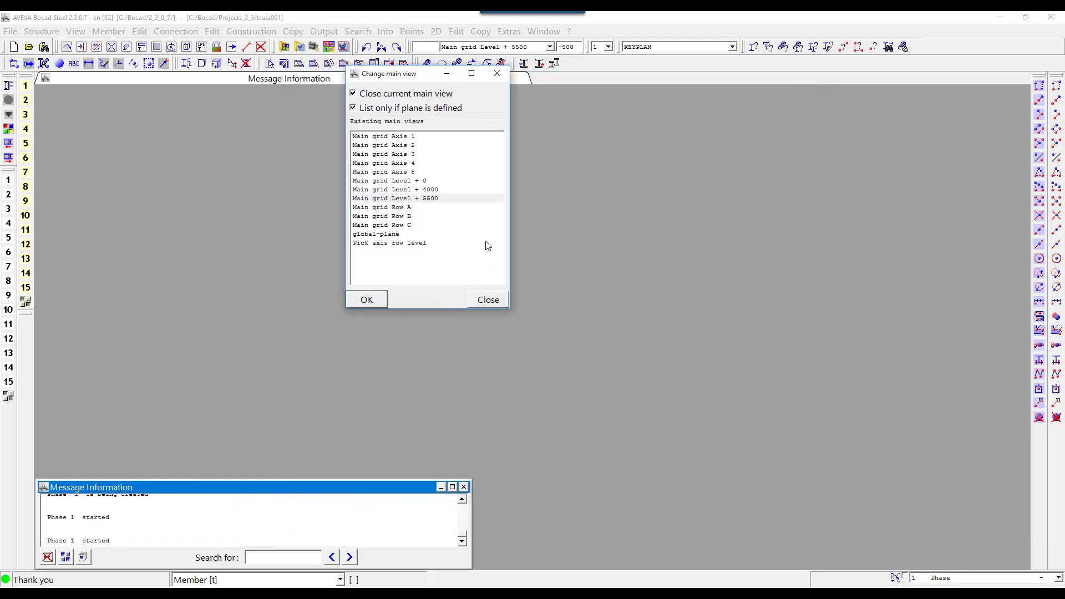
Step: Open the Main grid Axis 1 elevation alongside a GloPers 3D perspective view
double_click(417, 136)
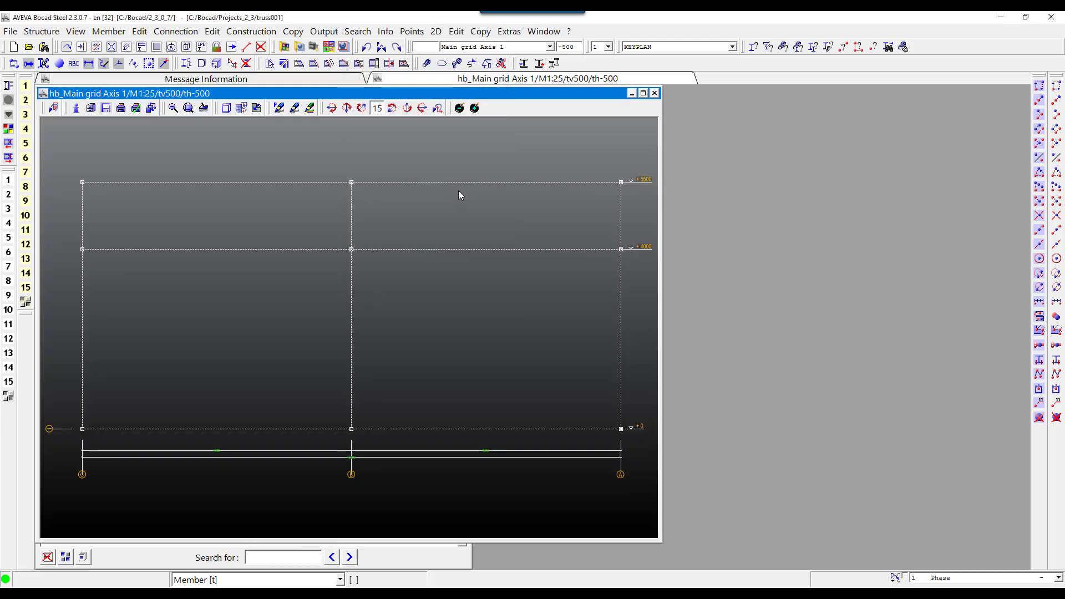
click(188, 47)
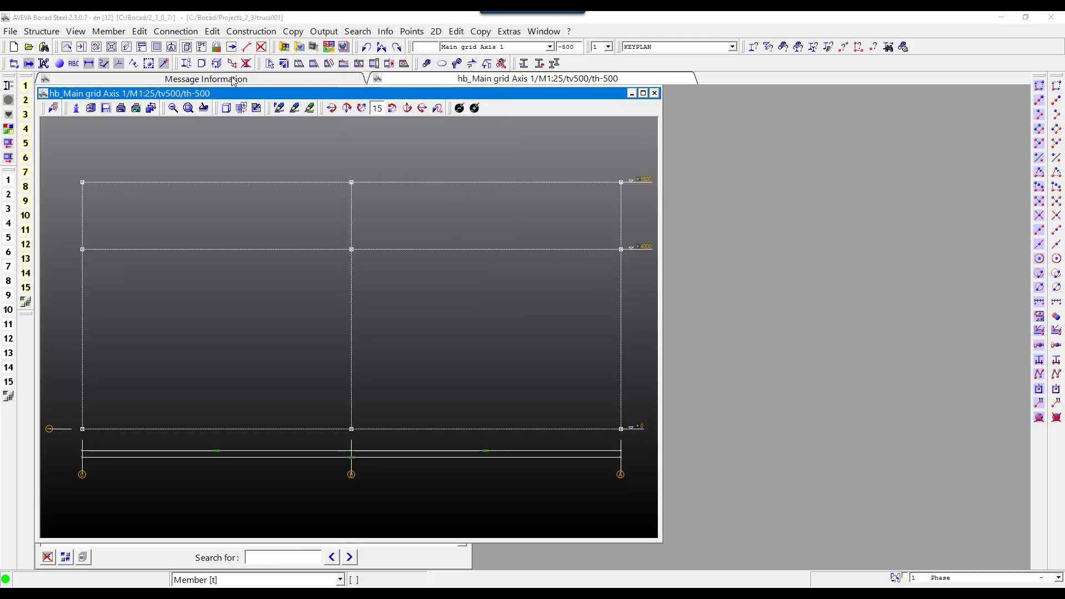
click(24, 341)
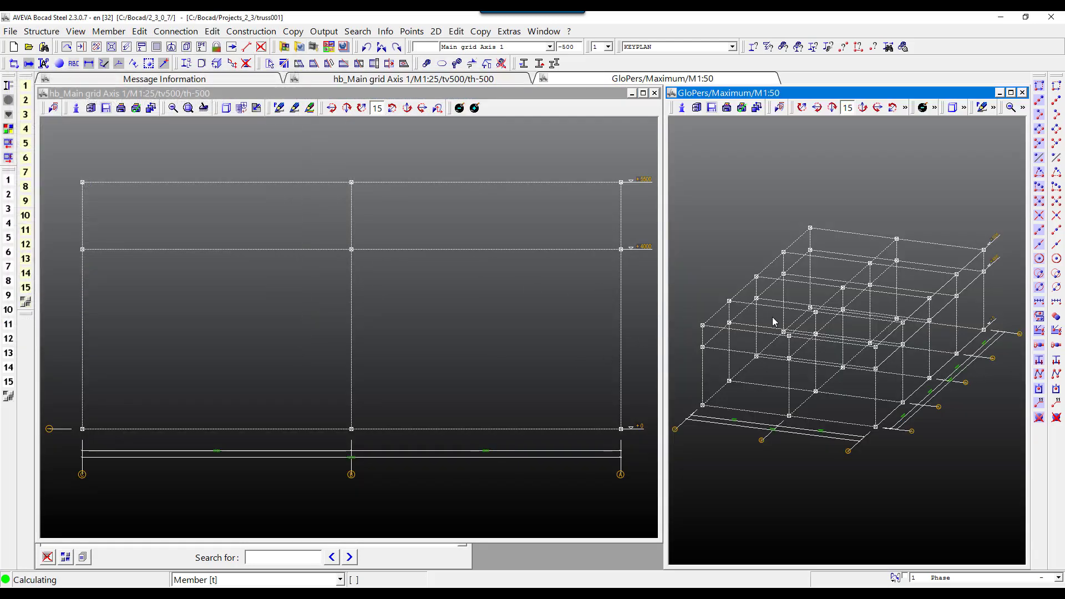
click(118, 32)
click(125, 53)
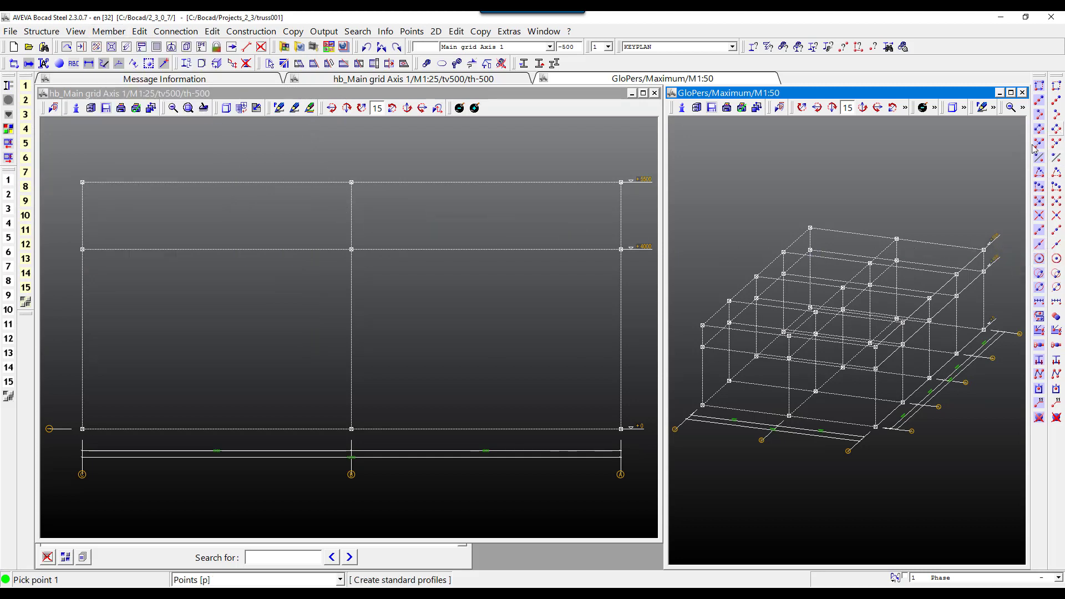
Step: Add a parallel line 1150 below the top grid line
click(1056, 131)
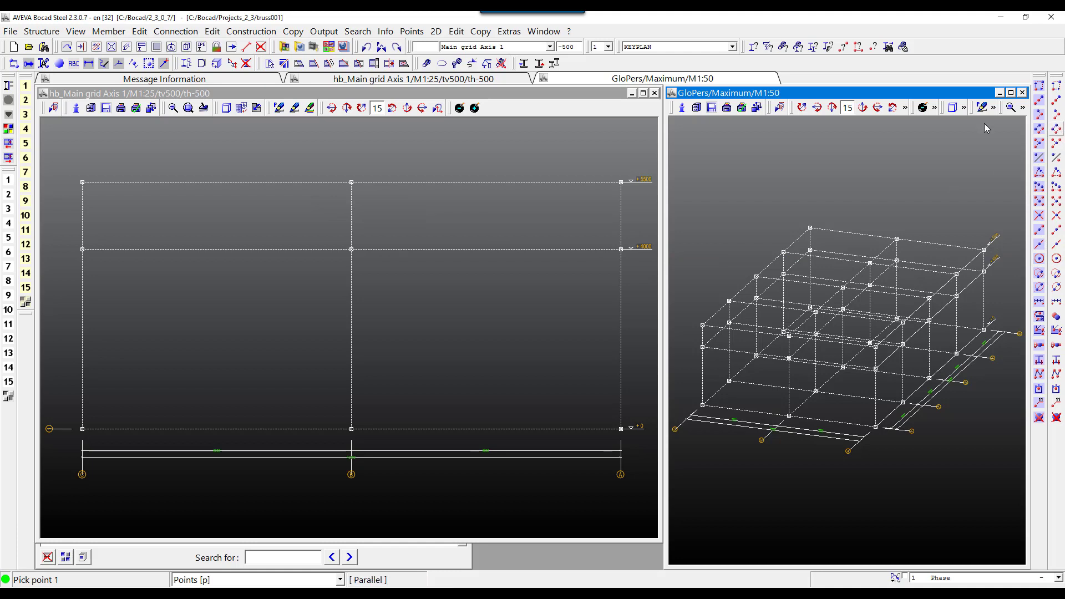
click(403, 78)
key(BackSpace)
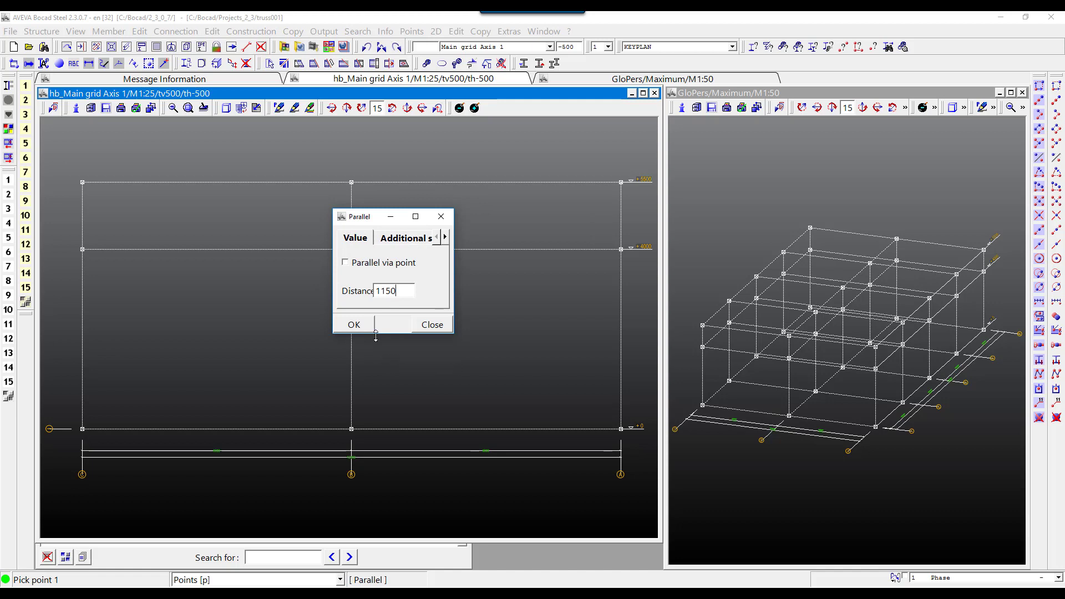
click(355, 326)
click(601, 189)
click(148, 190)
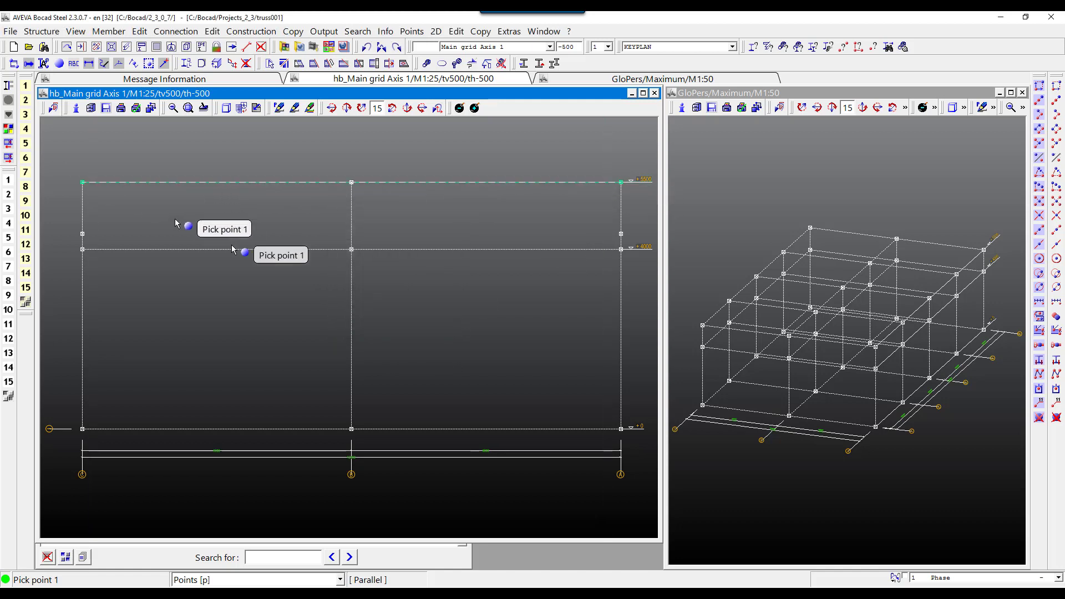
Step: Divide the offset line and the top grid line each with 7 intermediate points
click(1054, 304)
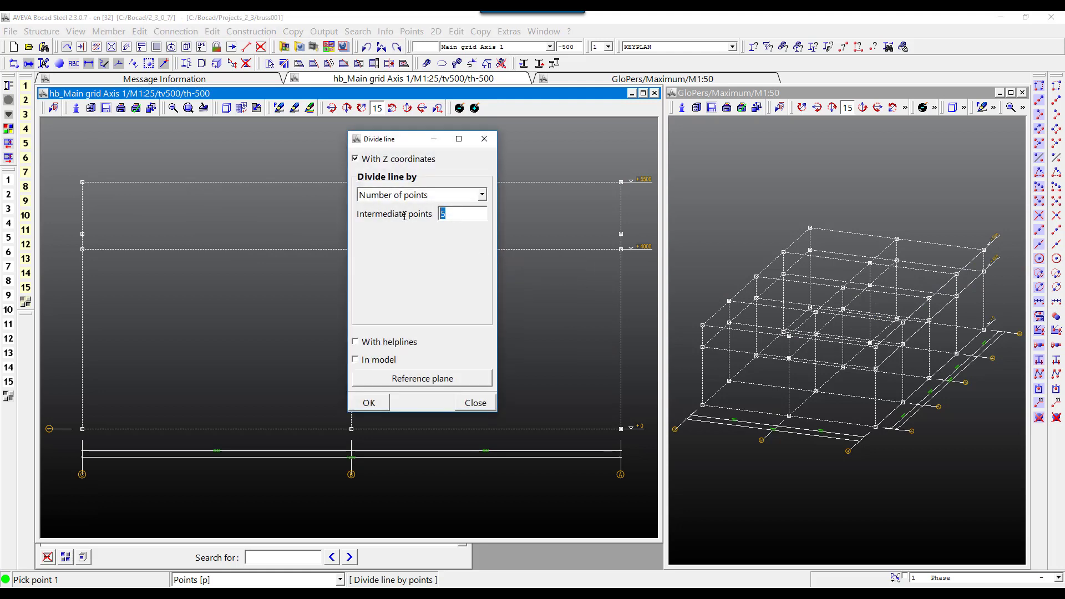
text(7)
click(368, 404)
click(82, 234)
click(620, 233)
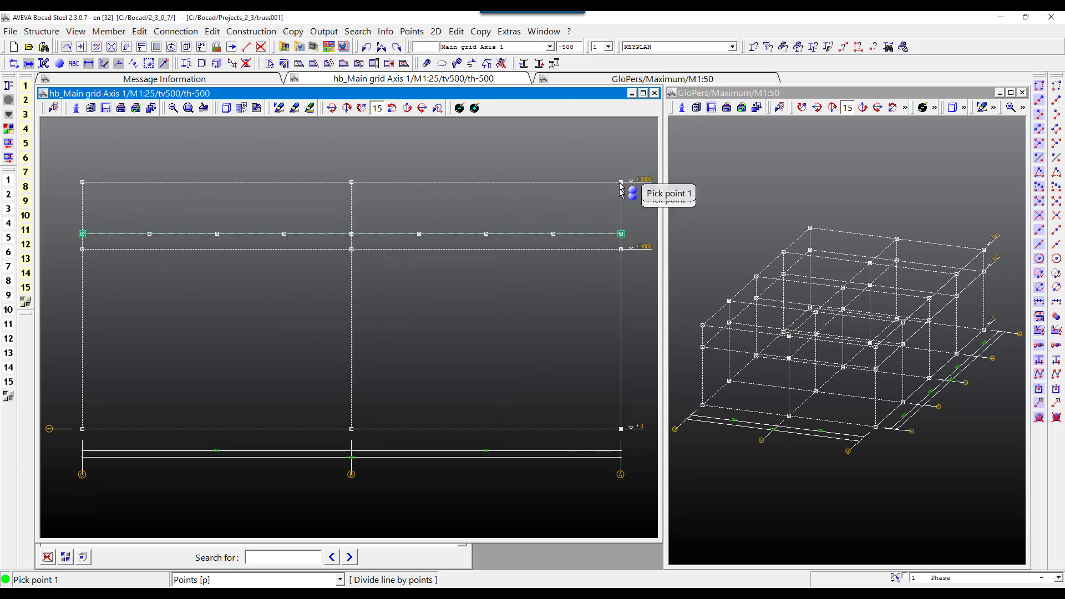
click(621, 183)
click(83, 183)
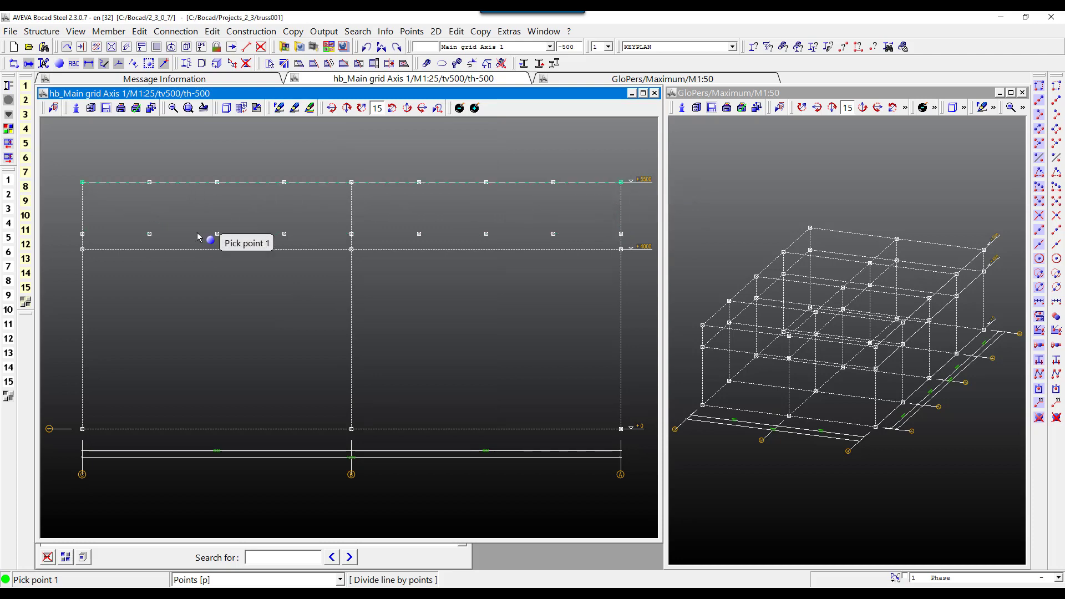
right_click(133, 130)
Step: Create the TOP_CHORD PIPE101.6*3.2 SS400 member along the top line
click(128, 53)
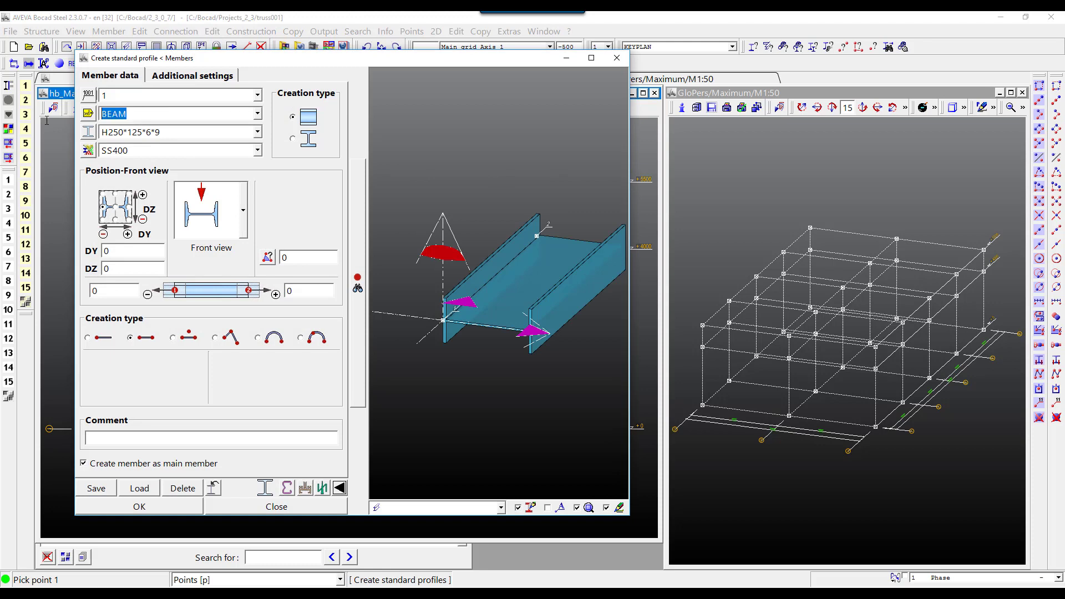
text(TOP_CHORD)
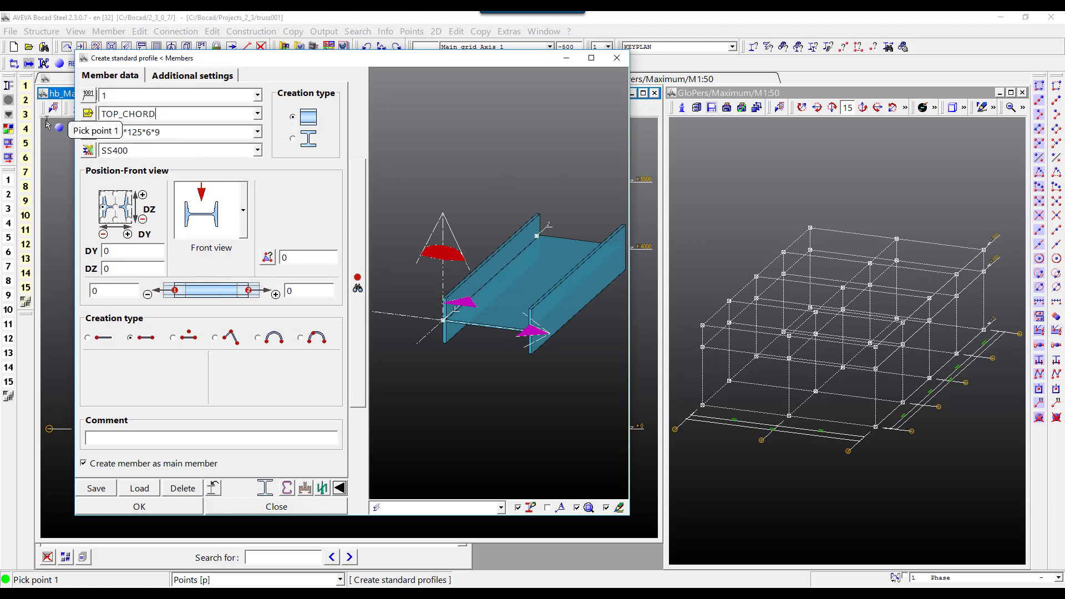
key(Tab)
text(PIPE101.6*3.2)
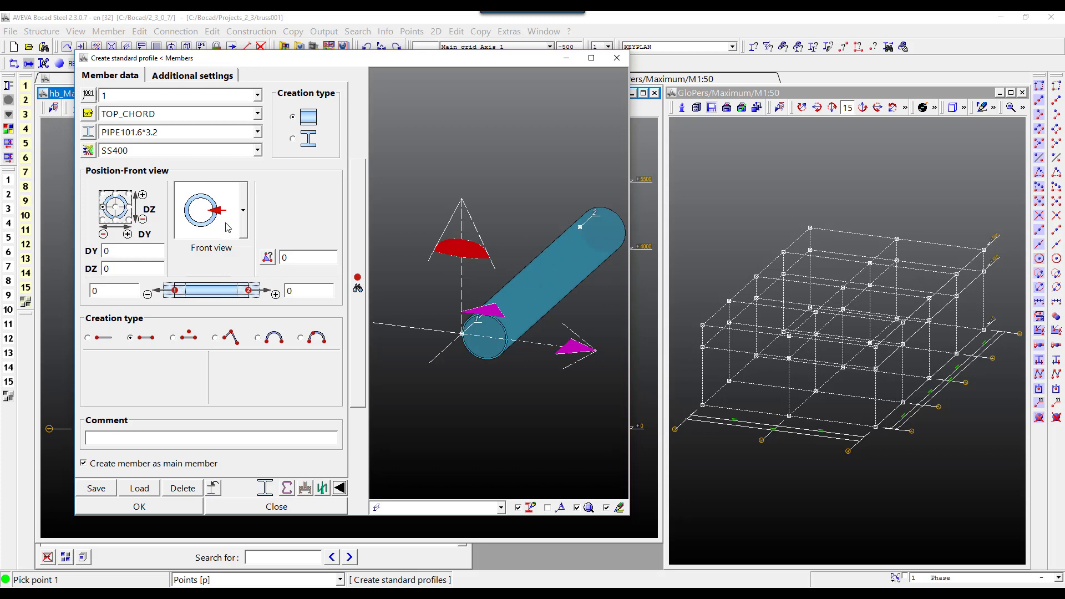
click(161, 508)
click(82, 182)
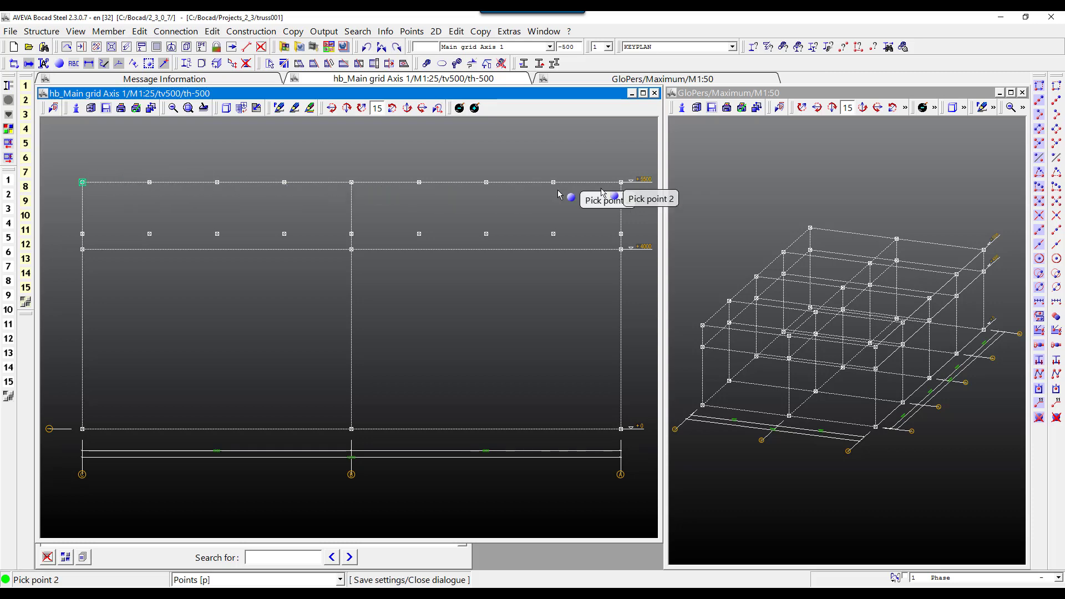
click(630, 185)
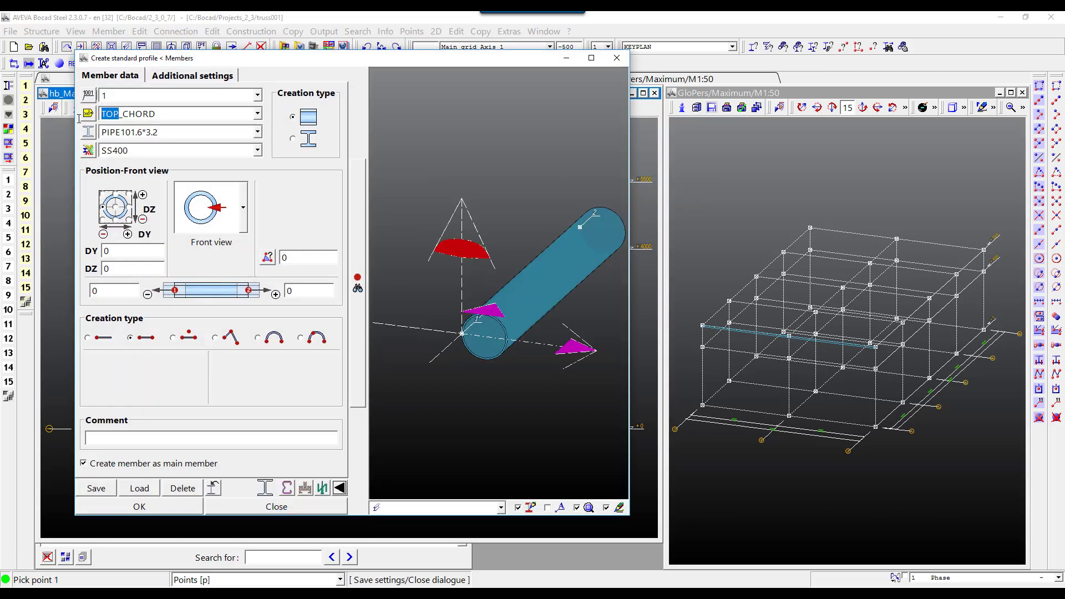
Step: Create the BOT_CHORD PIPE101.6*3.2 member along the 1150 offset line
text(BO)
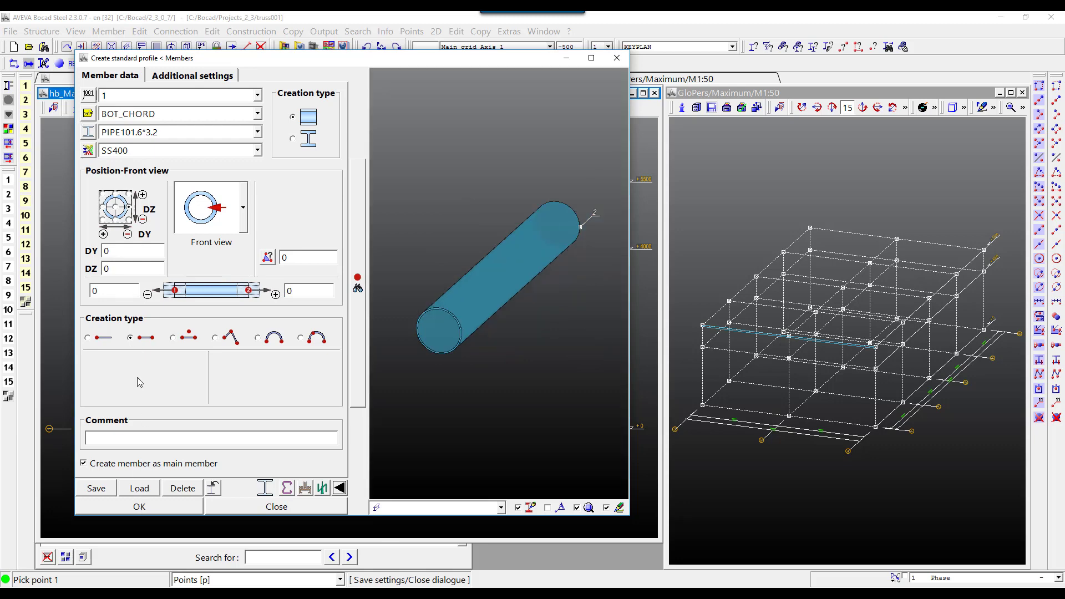
click(138, 506)
click(83, 234)
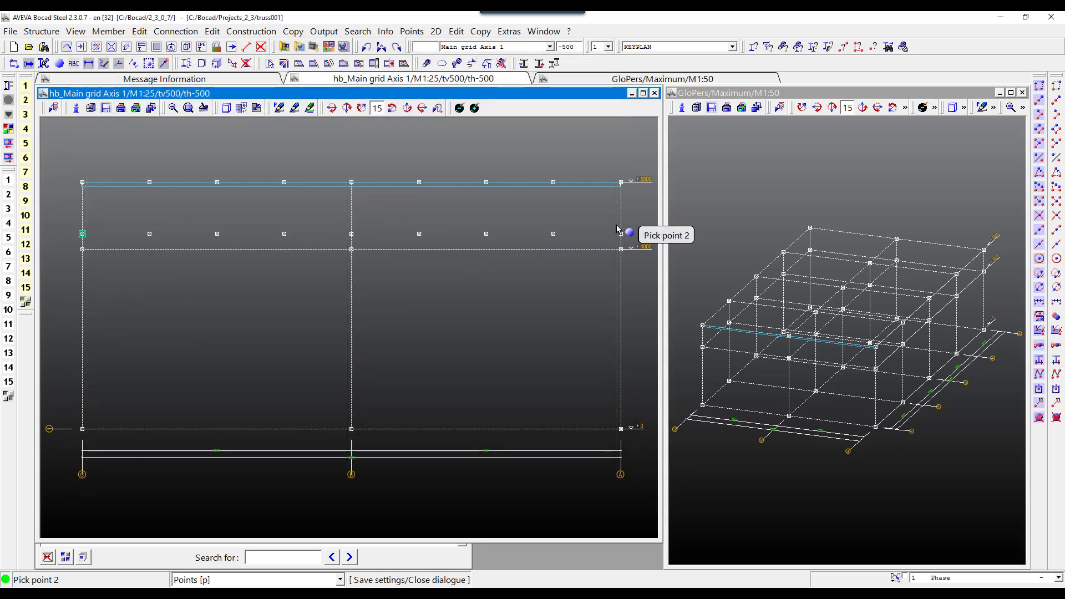
click(621, 234)
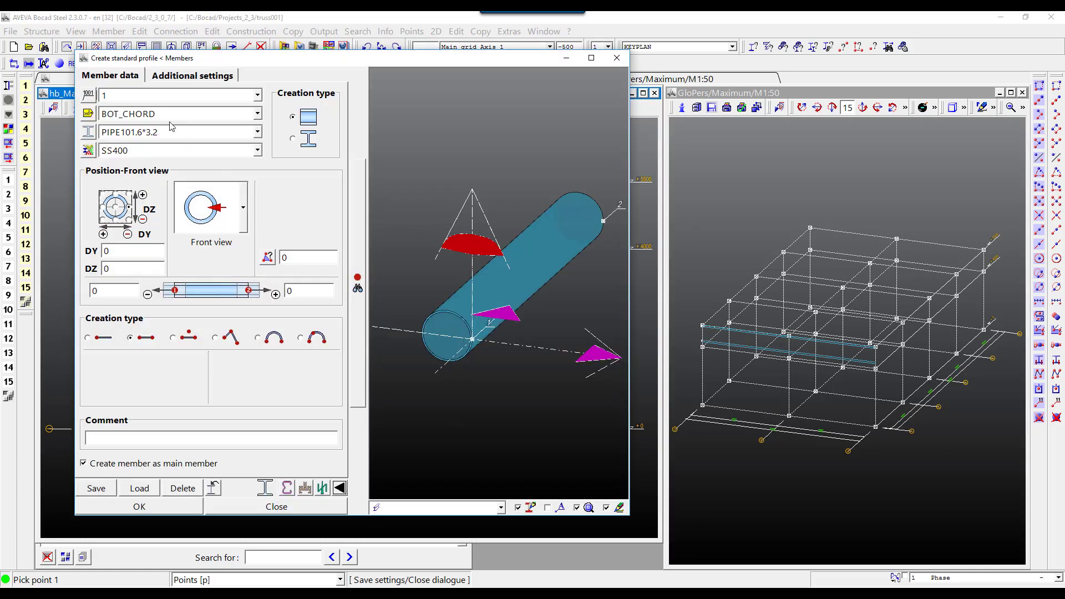
text(VERTICAL)
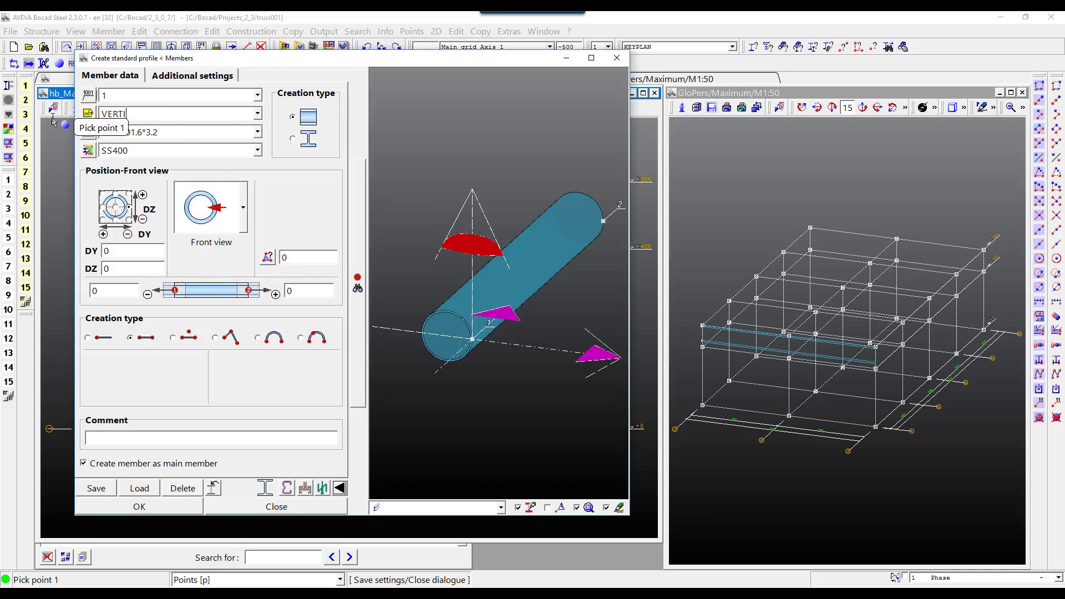
Step: Place the first centred VERTICAL PIPE89.1*3.2 member at the middle division point
click(117, 209)
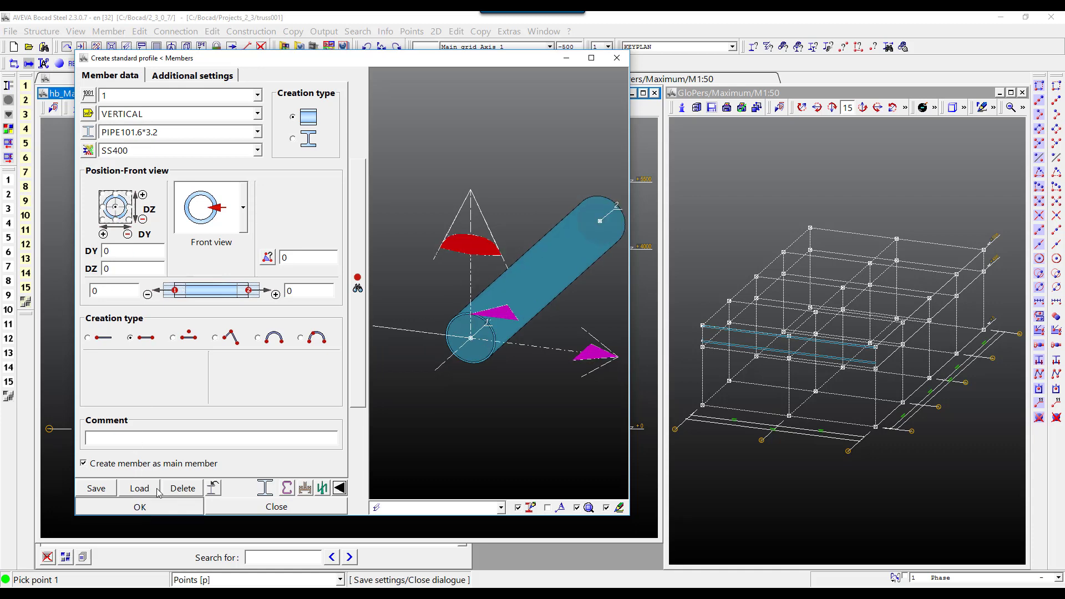
click(139, 507)
click(352, 234)
click(419, 234)
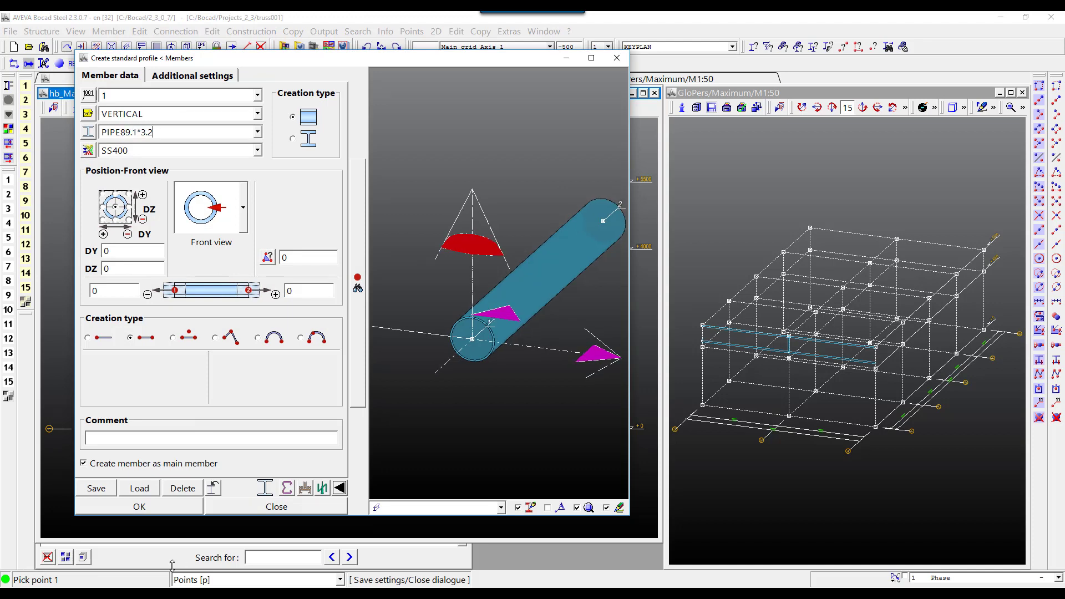
Step: Add the remaining PIPE89.1*3.2 verticals between the chords at the other division points
click(139, 506)
click(150, 234)
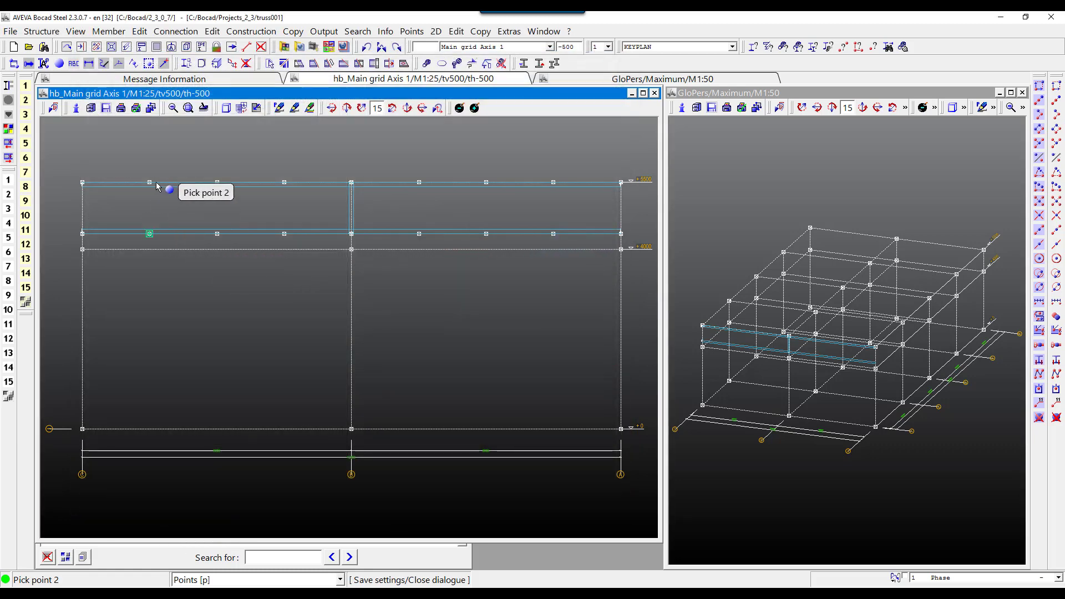
click(149, 182)
click(217, 182)
click(217, 234)
click(284, 234)
click(284, 182)
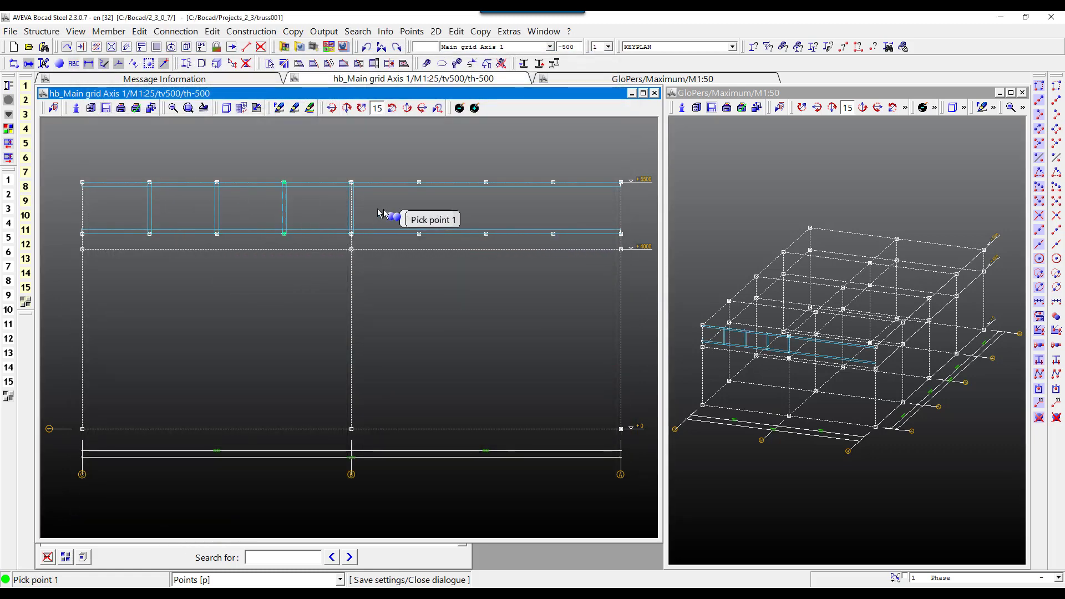
click(419, 182)
click(419, 234)
click(486, 234)
click(486, 182)
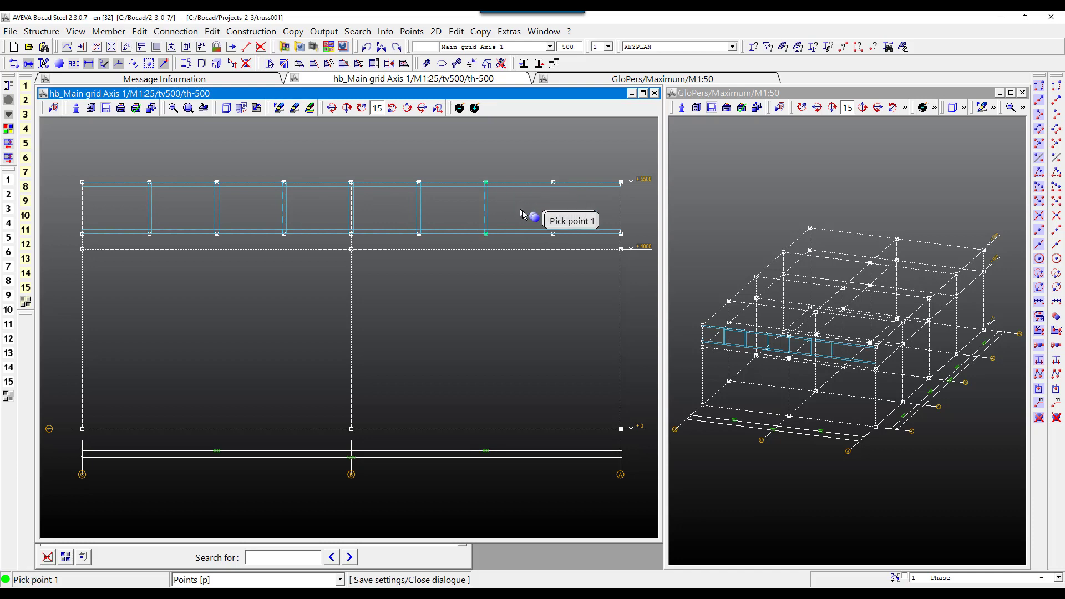
click(553, 234)
click(553, 182)
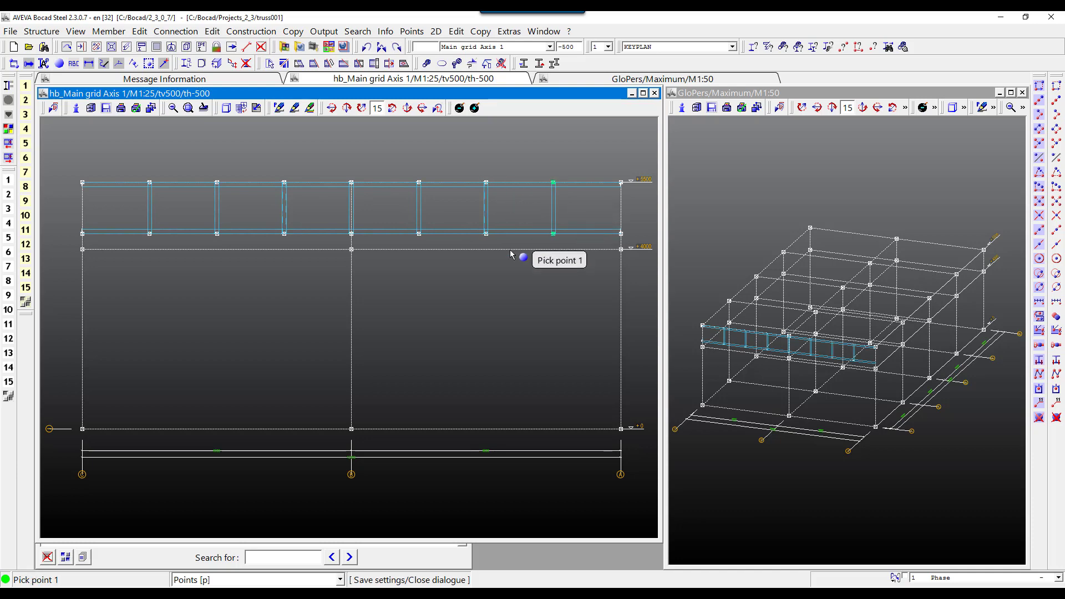
right_click(511, 254)
Step: Name the member DIAGONAL and place the first diagonals at the left end
double_click(127, 113)
text(DIAGONAL)
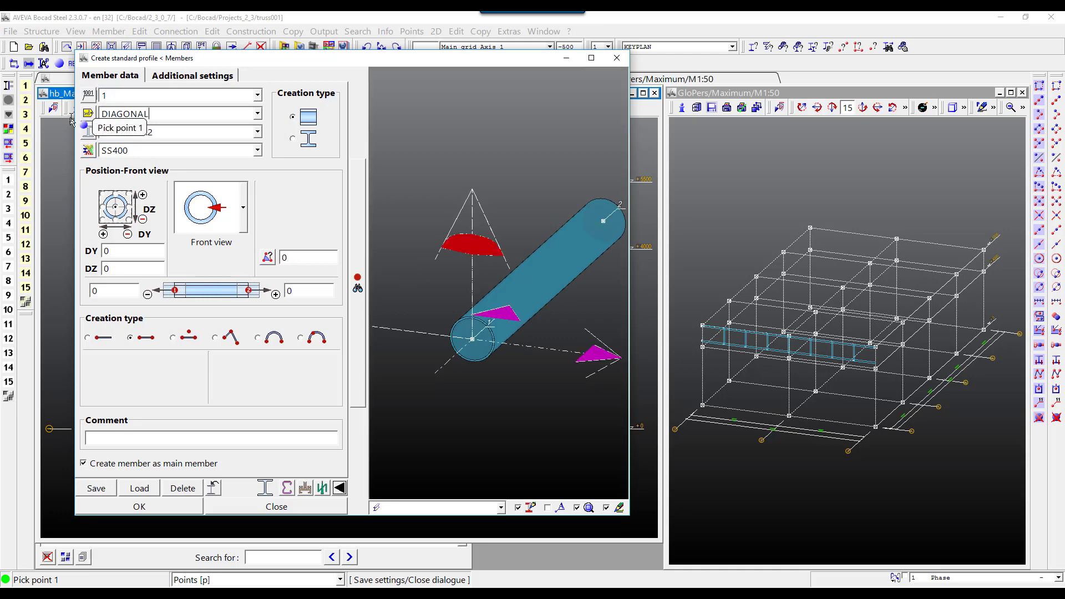
click(153, 508)
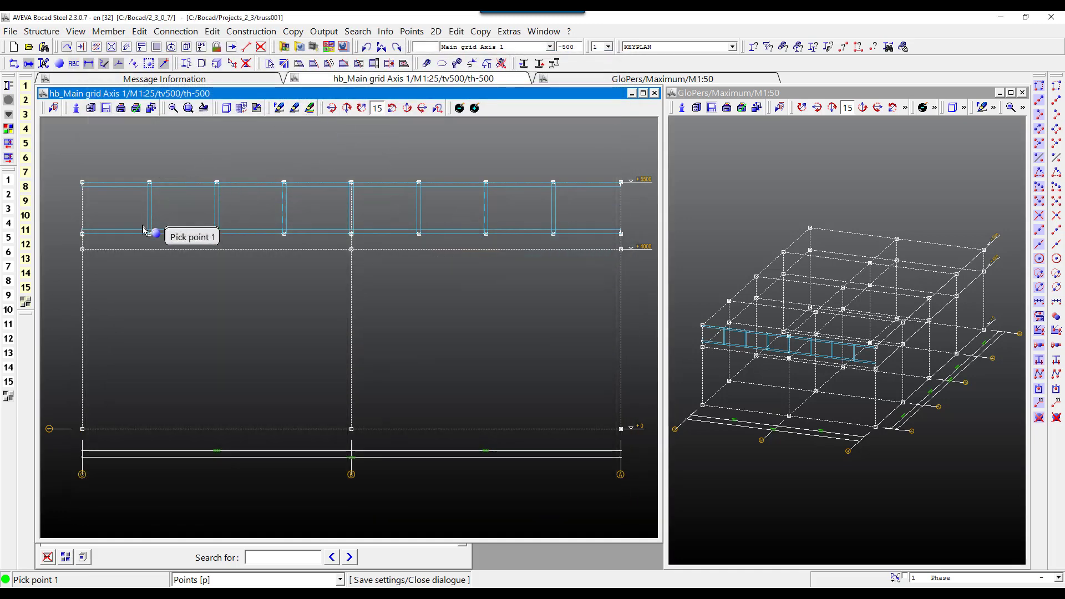
click(147, 232)
click(83, 182)
click(216, 233)
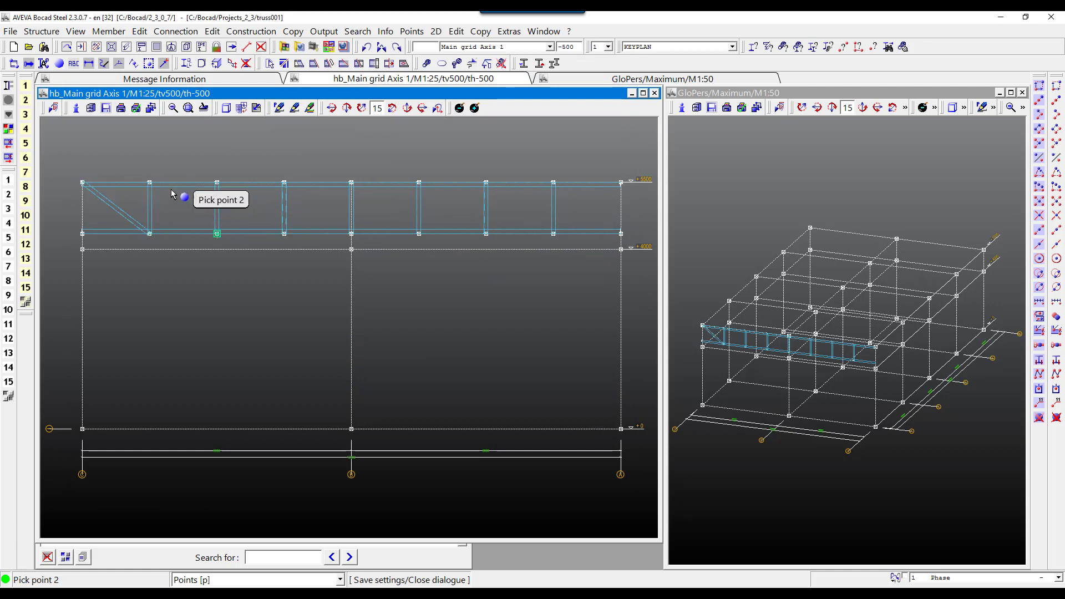
Step: Place the remaining zig-zag diagonals across the truss to the right end
click(149, 183)
click(284, 233)
click(216, 183)
click(351, 234)
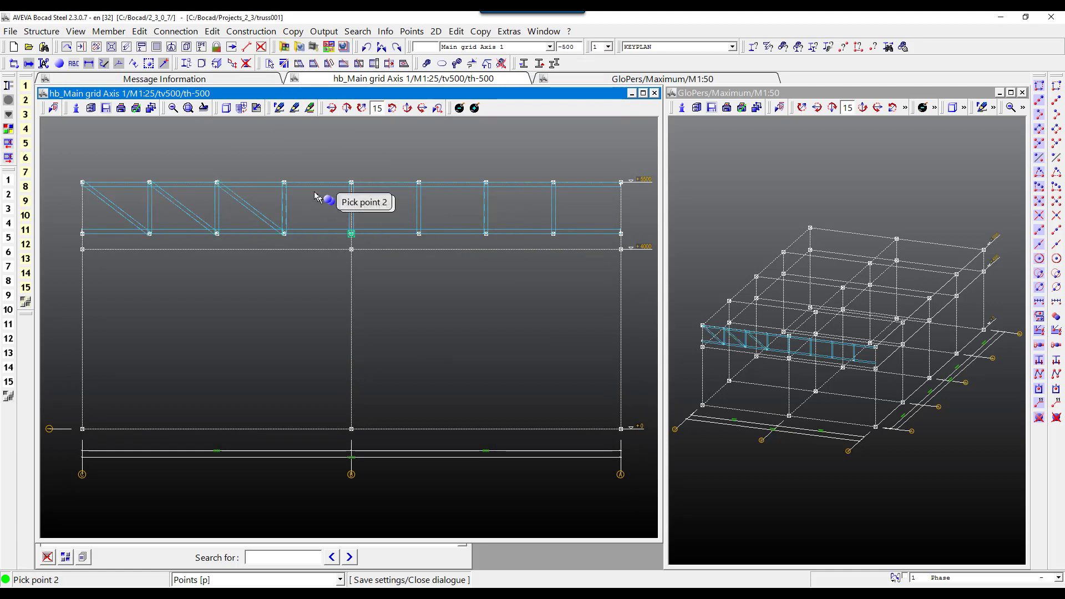
click(284, 182)
click(351, 233)
click(419, 183)
click(419, 234)
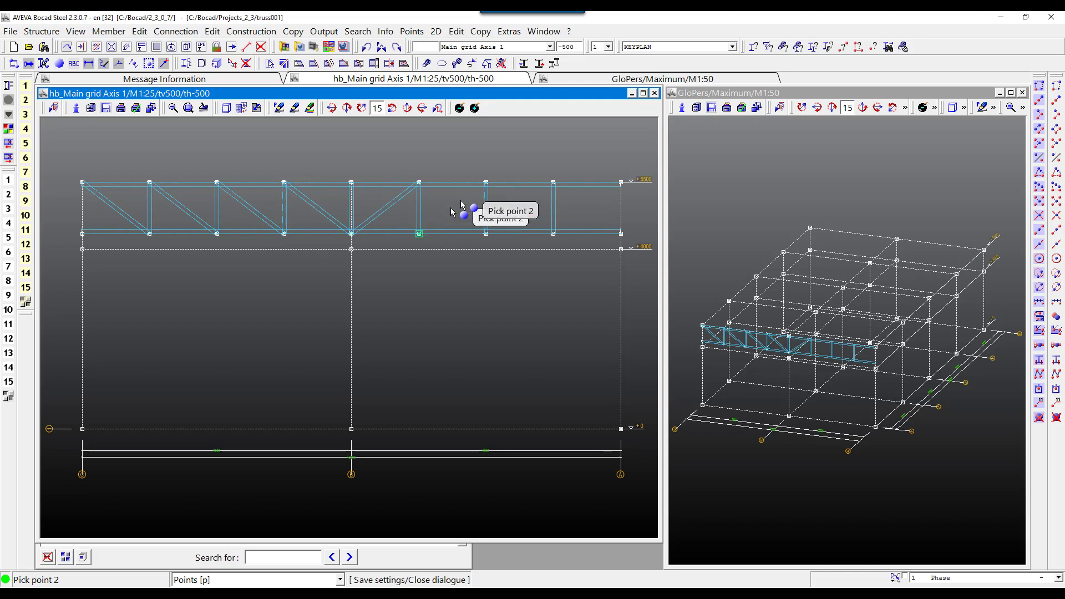
click(485, 183)
click(486, 234)
click(553, 182)
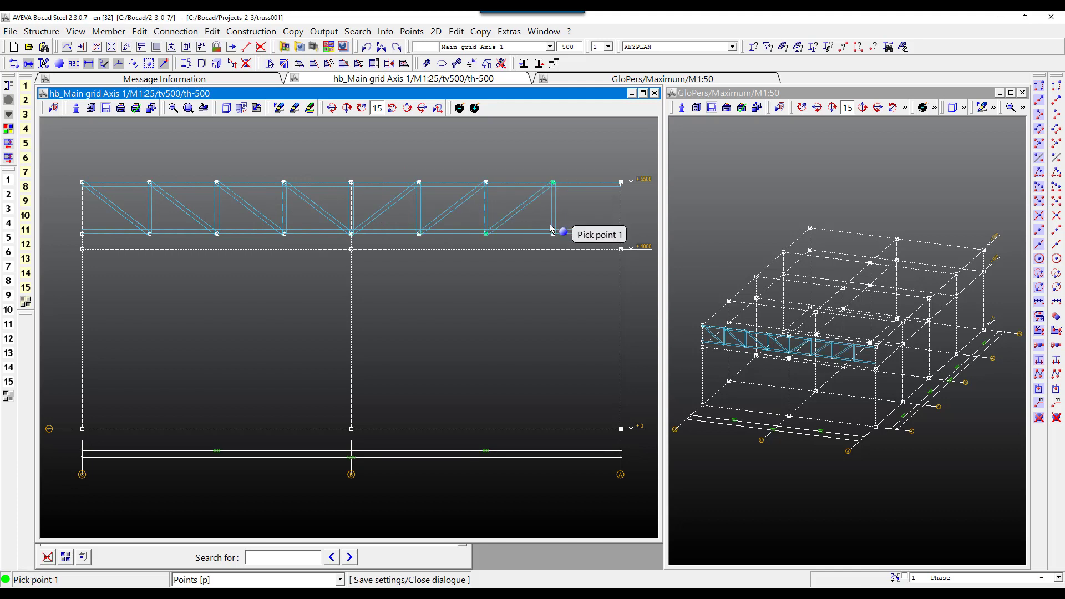
click(553, 233)
click(621, 183)
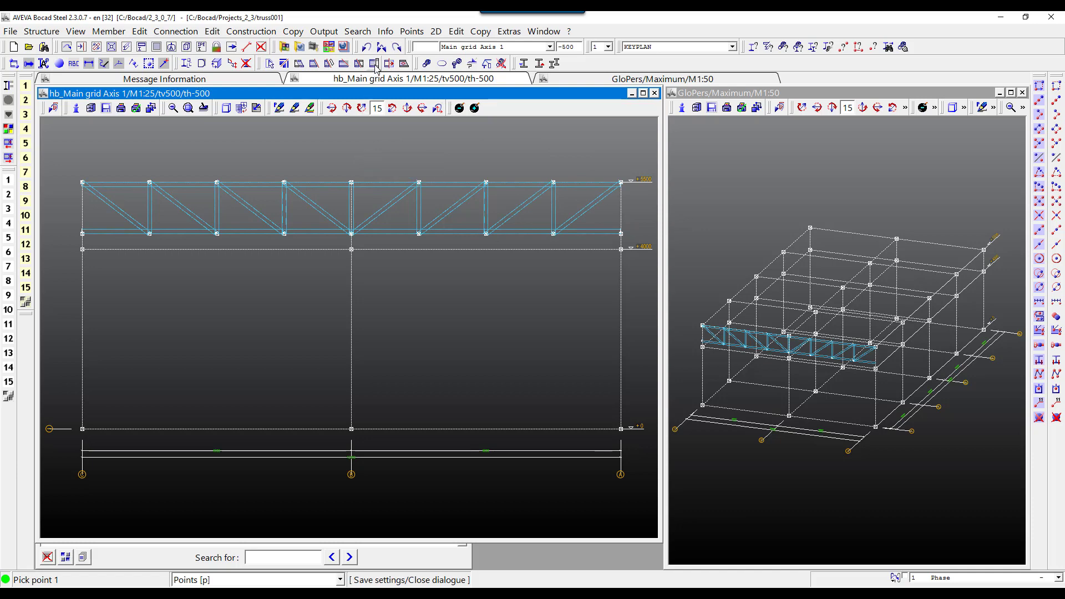
Step: Set the Adapt member clearance to -50.8
click(329, 63)
right_click(345, 157)
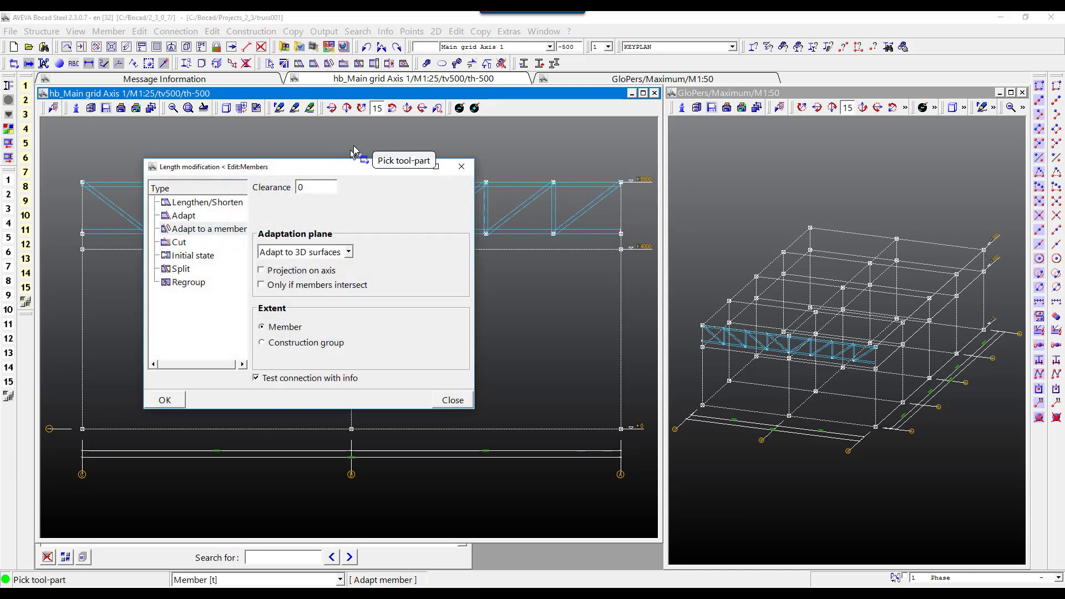
drag(300, 189, 260, 191)
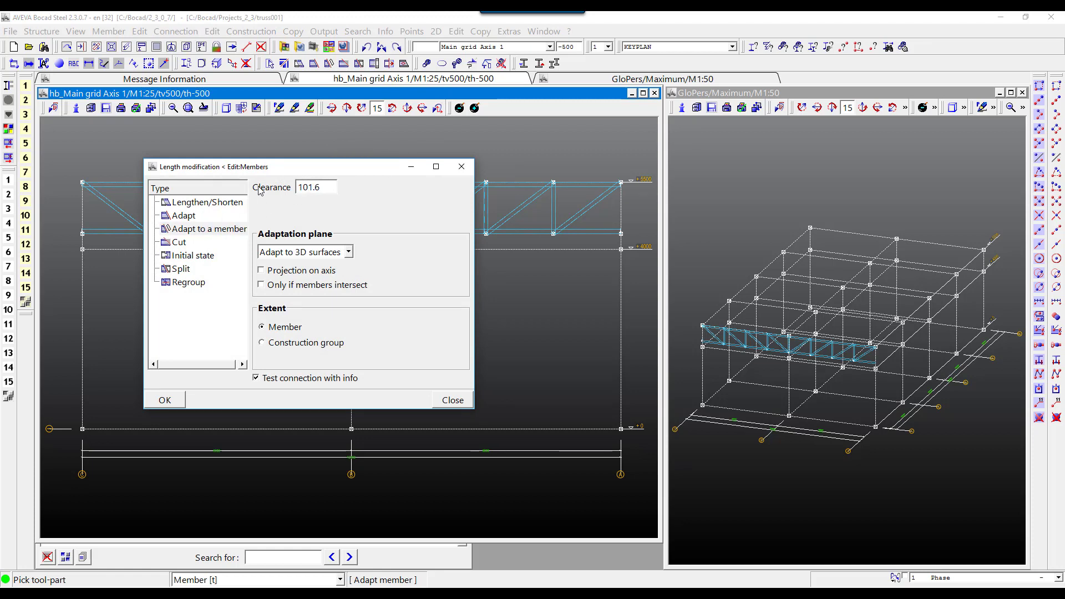
text(-50.8)
click(184, 395)
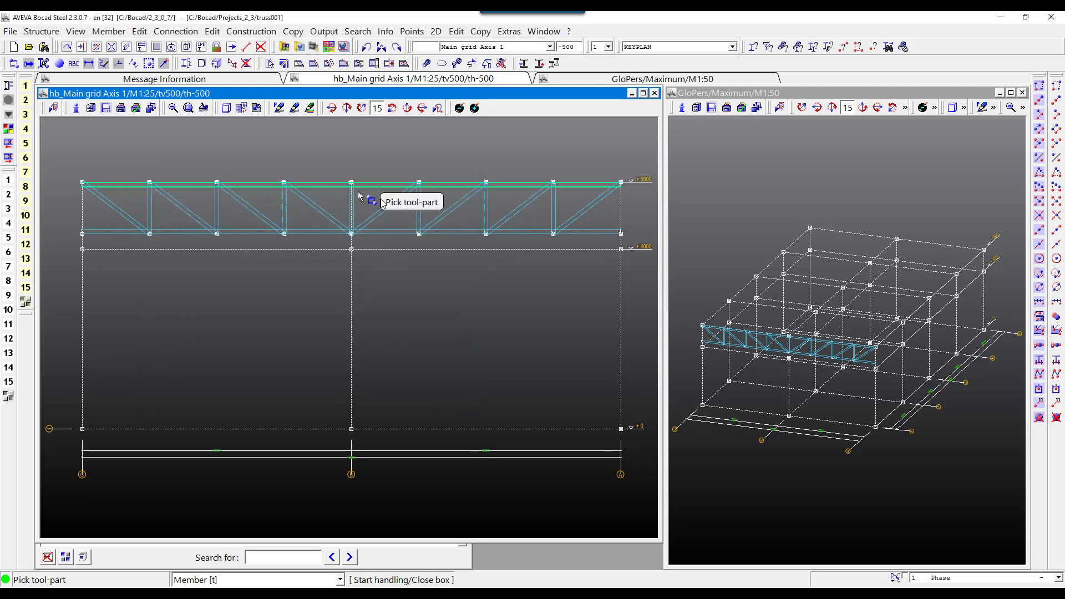
Step: Adapt all verticals and diagonals to the top chord, then to the bottom chord
click(358, 196)
drag(626, 214, 110, 220)
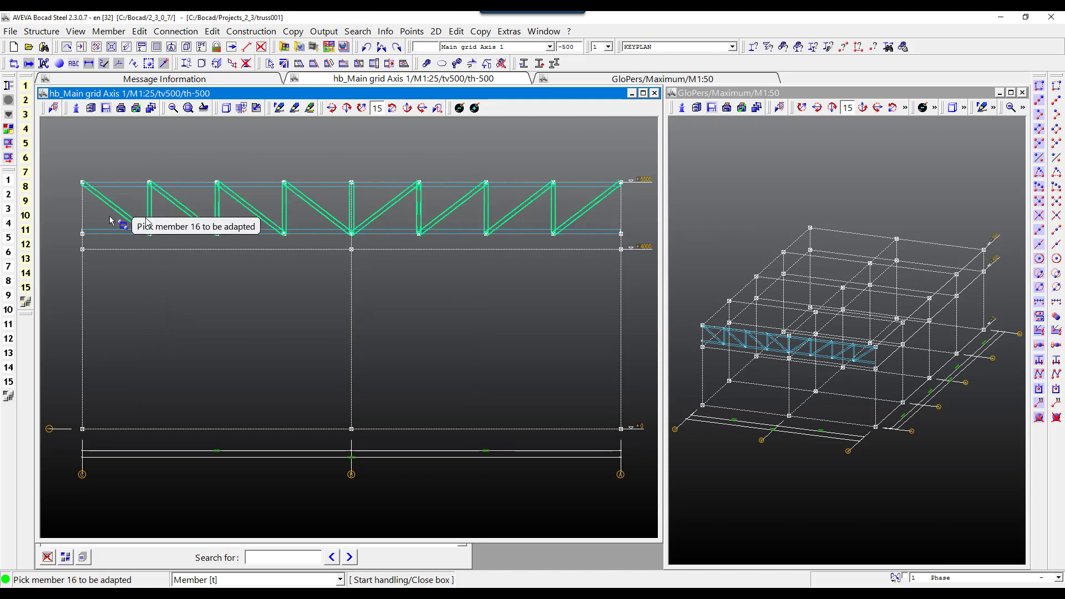
right_click(400, 211)
click(516, 233)
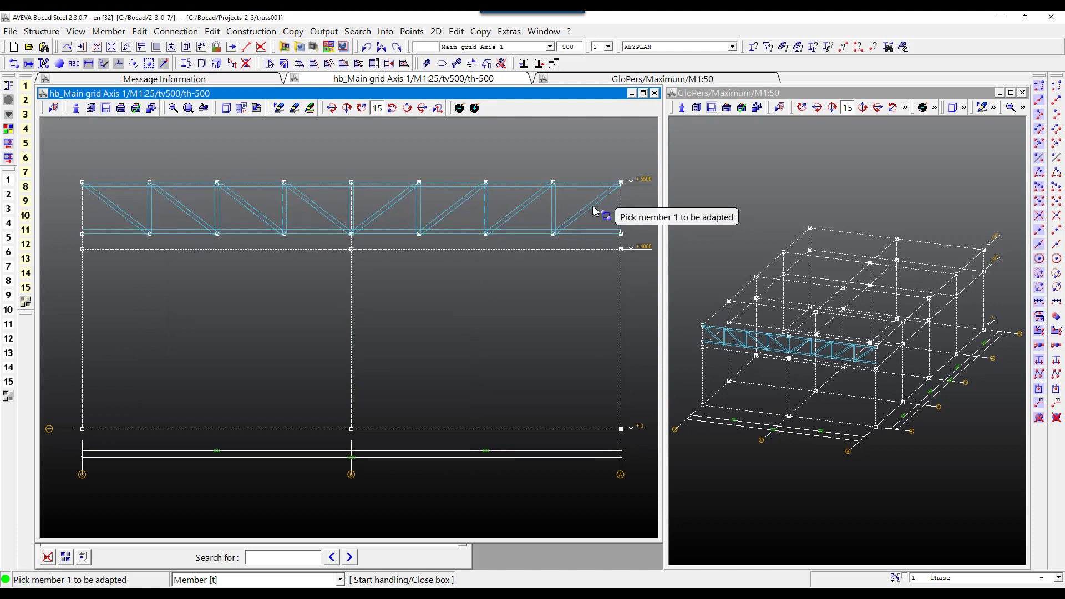
drag(614, 202, 86, 214)
right_click(89, 213)
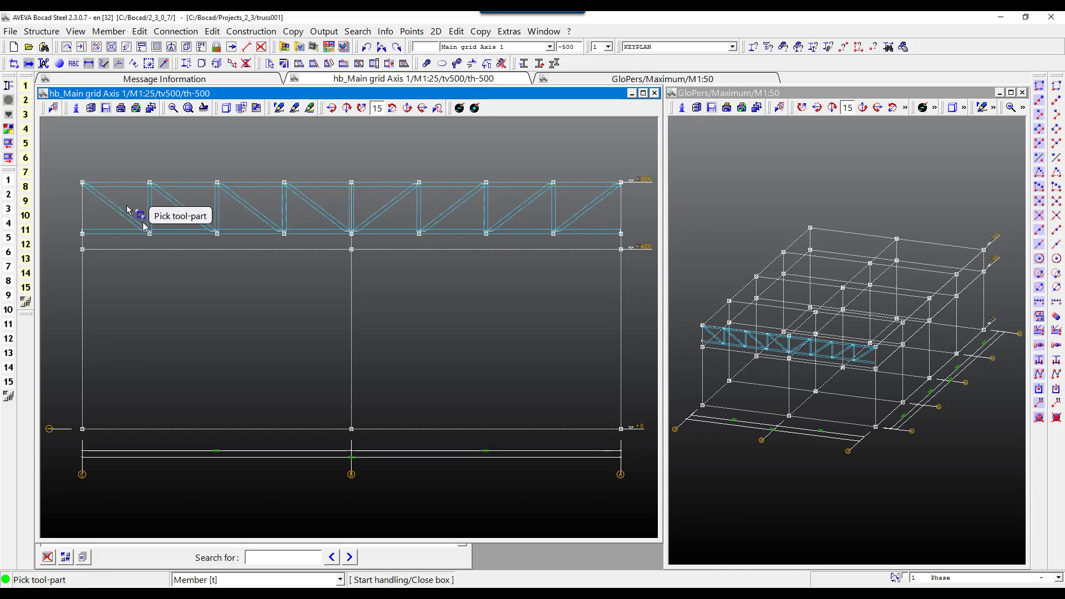
scroll(127, 207, up, 5)
scroll(361, 270, down, 5)
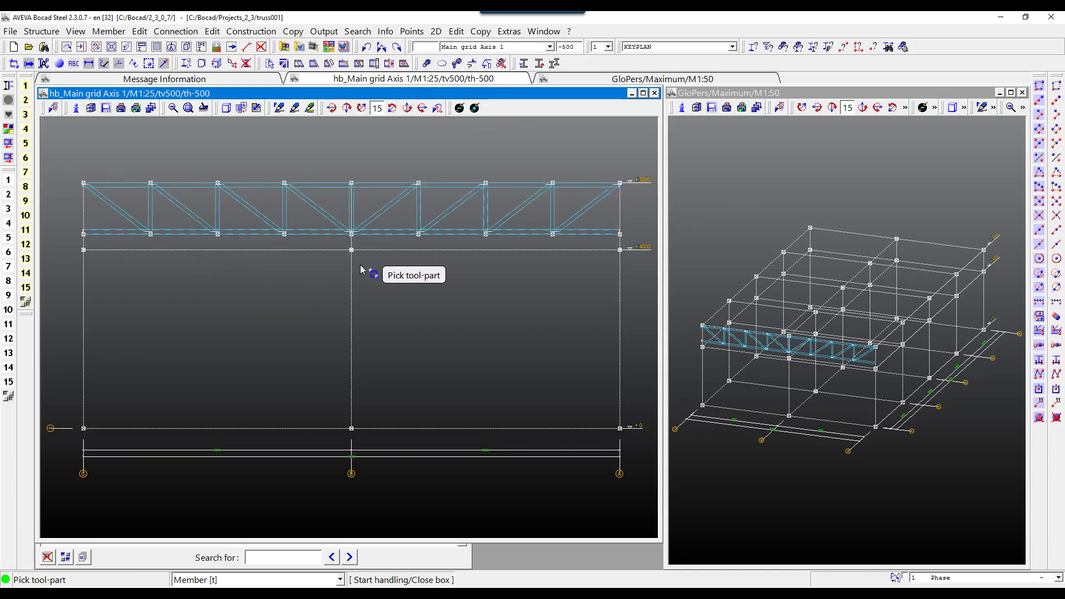
Step: Punch the verticals and diagonals against both chords with 0.1 clearance
right_click(370, 144)
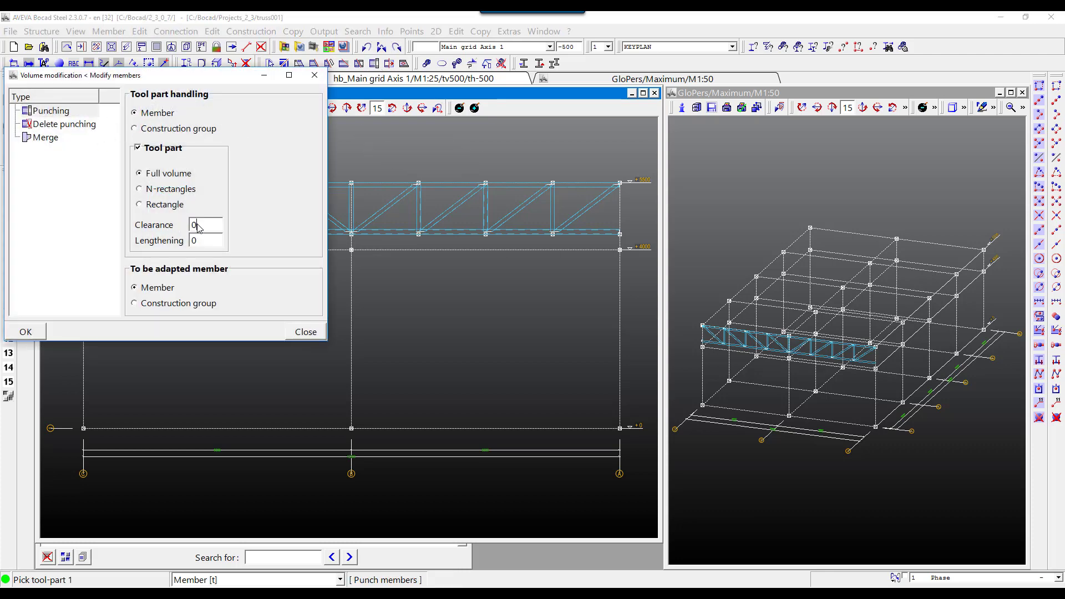
click(26, 332)
click(339, 184)
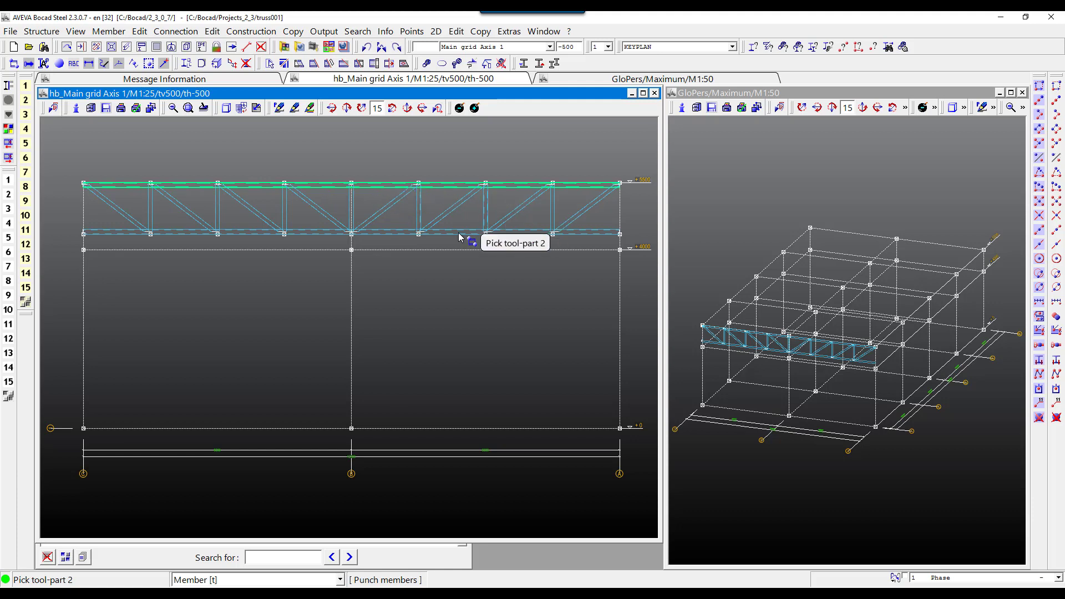
click(582, 222)
drag(610, 199, 191, 216)
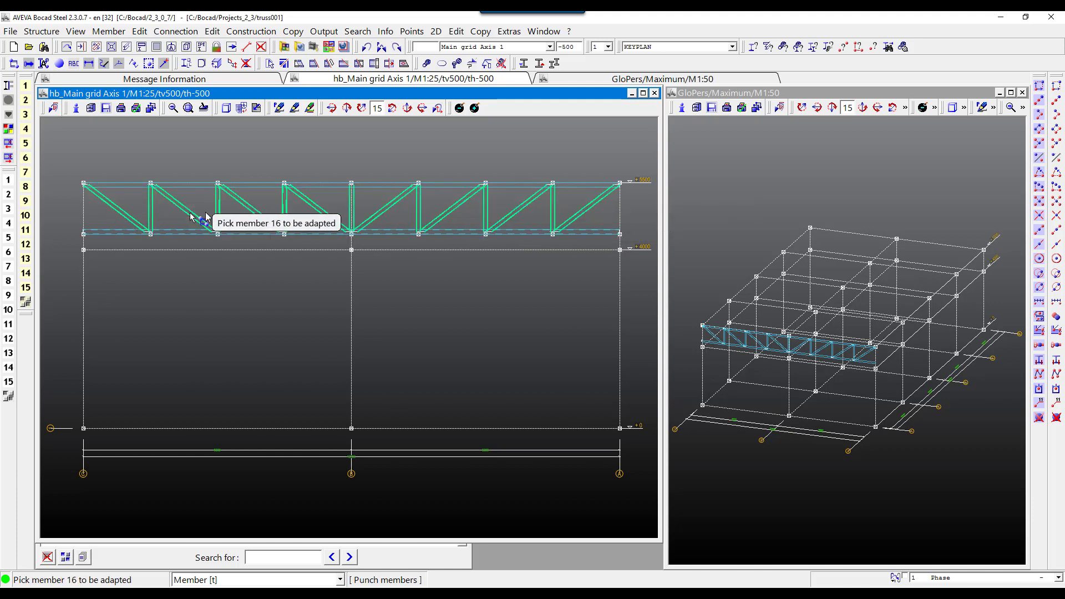
click(261, 214)
scroll(105, 213, up, 5)
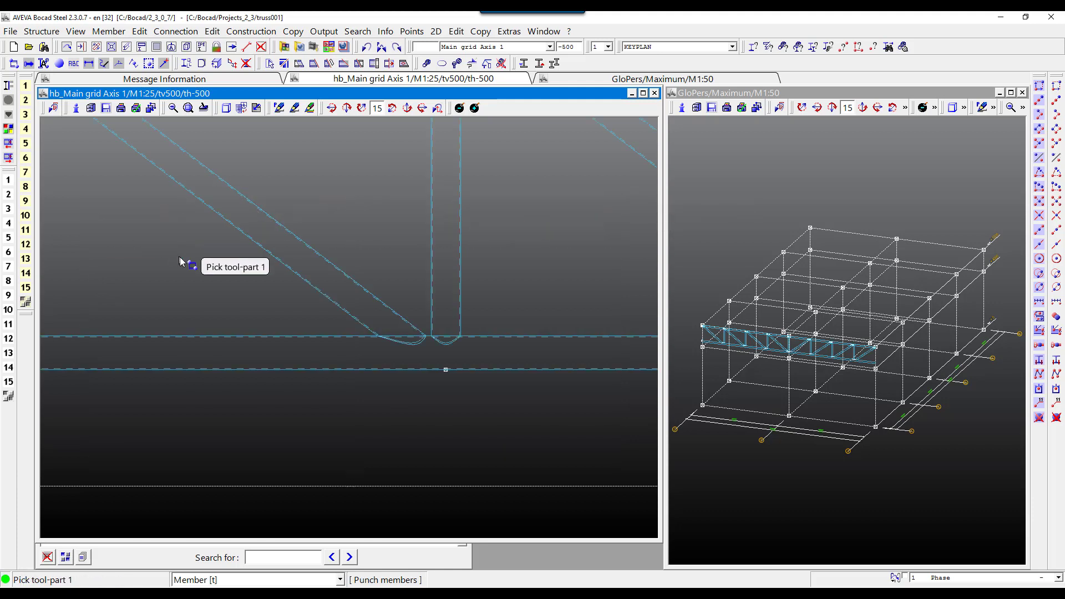
scroll(469, 307, down, 5)
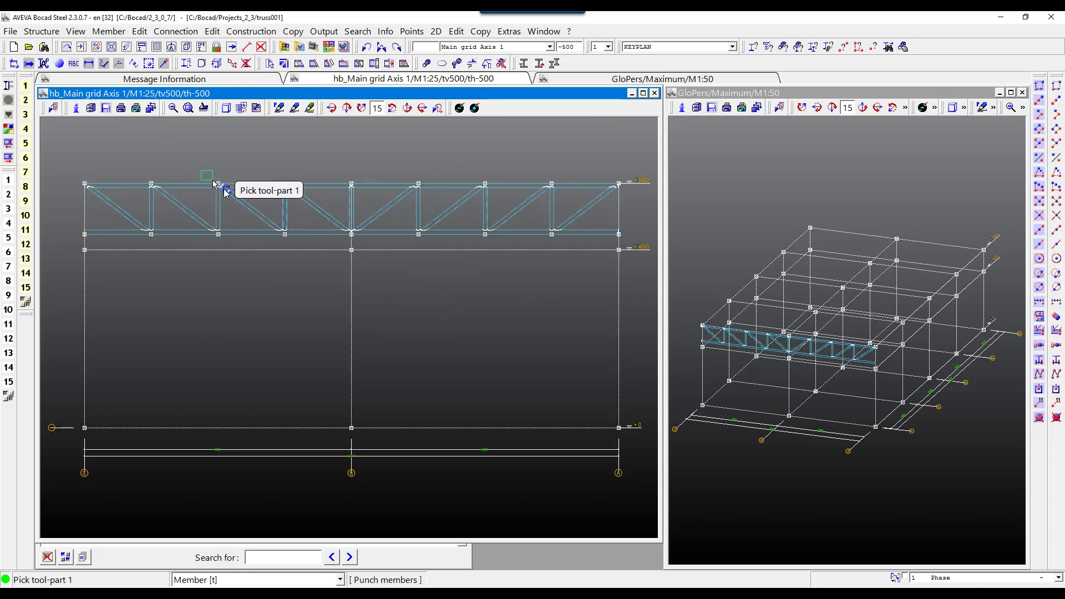
scroll(252, 213, up, 5)
scroll(252, 215, down, 5)
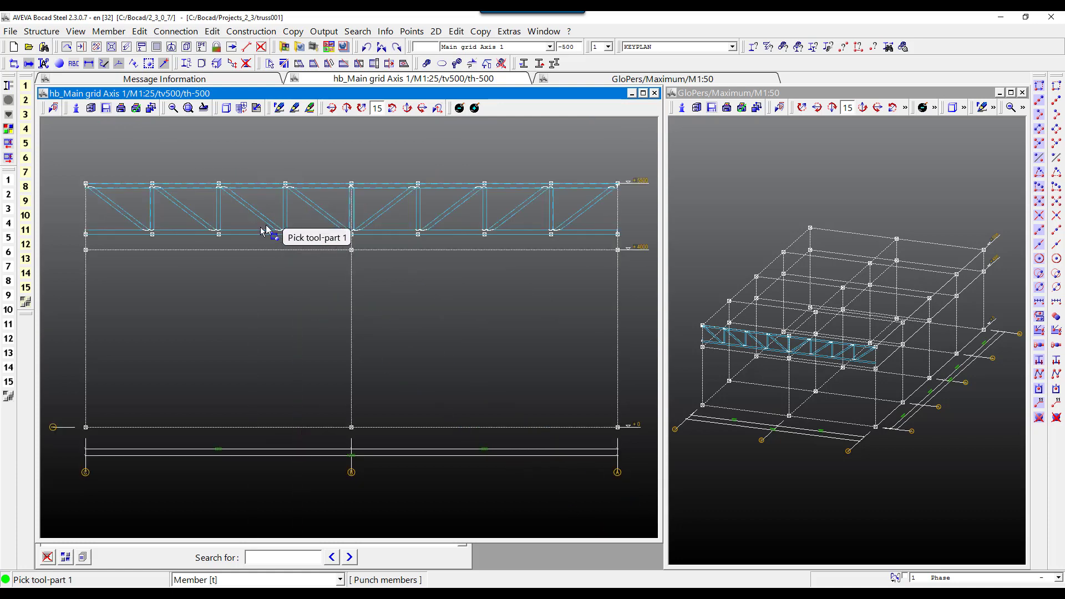
scroll(304, 211, up, 5)
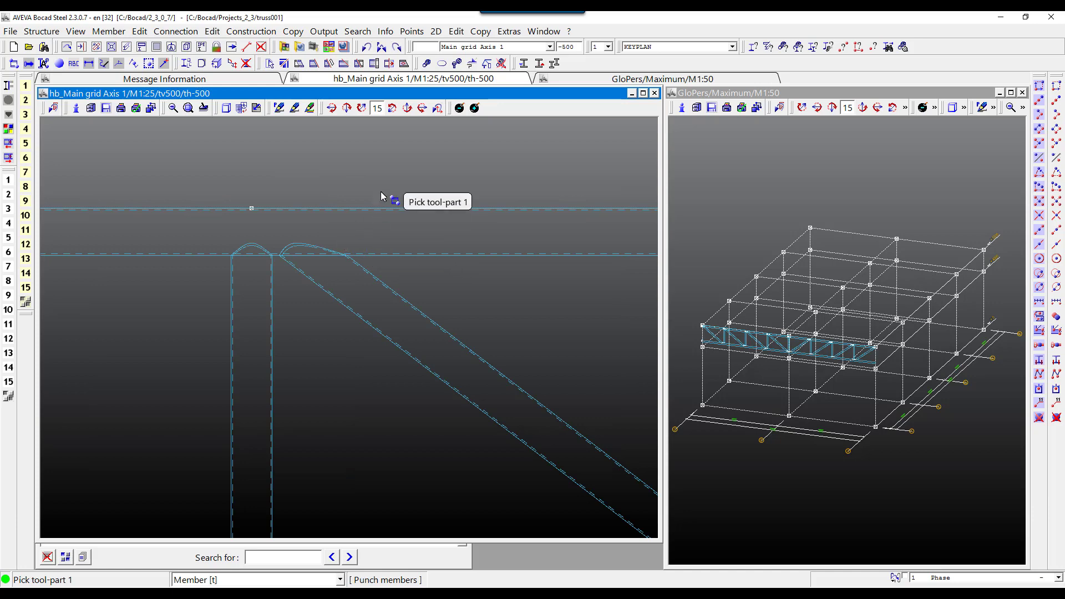
Step: Set up horizontal dimensioning assigned to the Assembly drawing
click(437, 32)
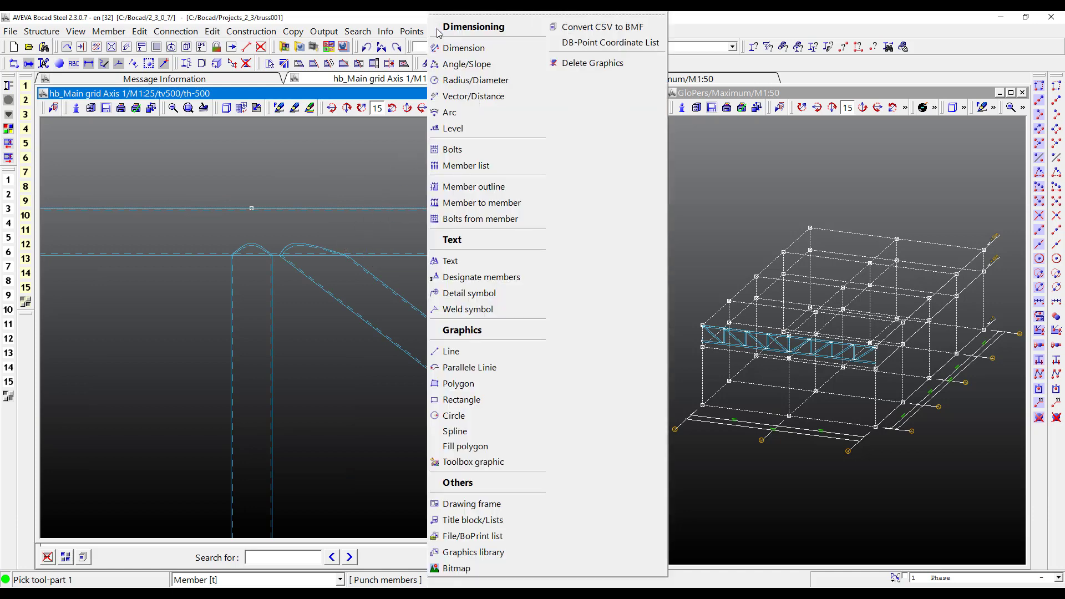
click(442, 46)
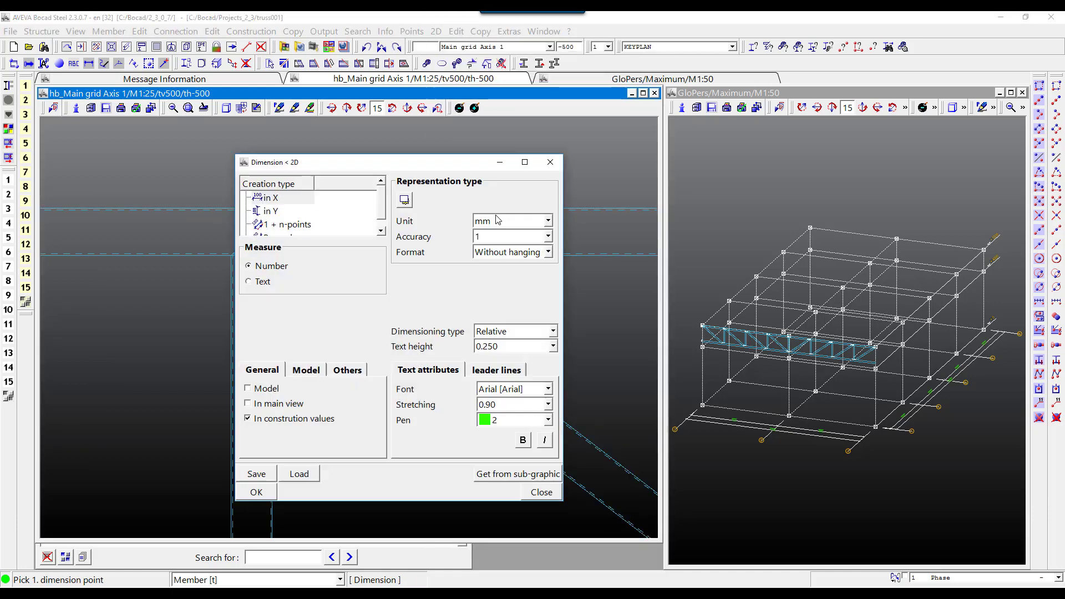
click(286, 201)
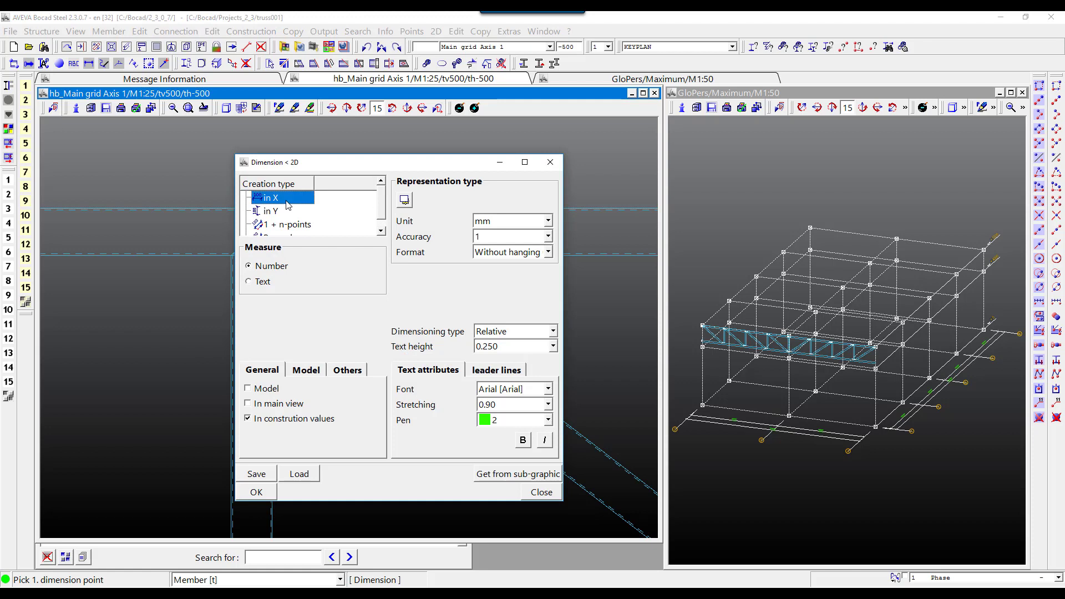
click(498, 348)
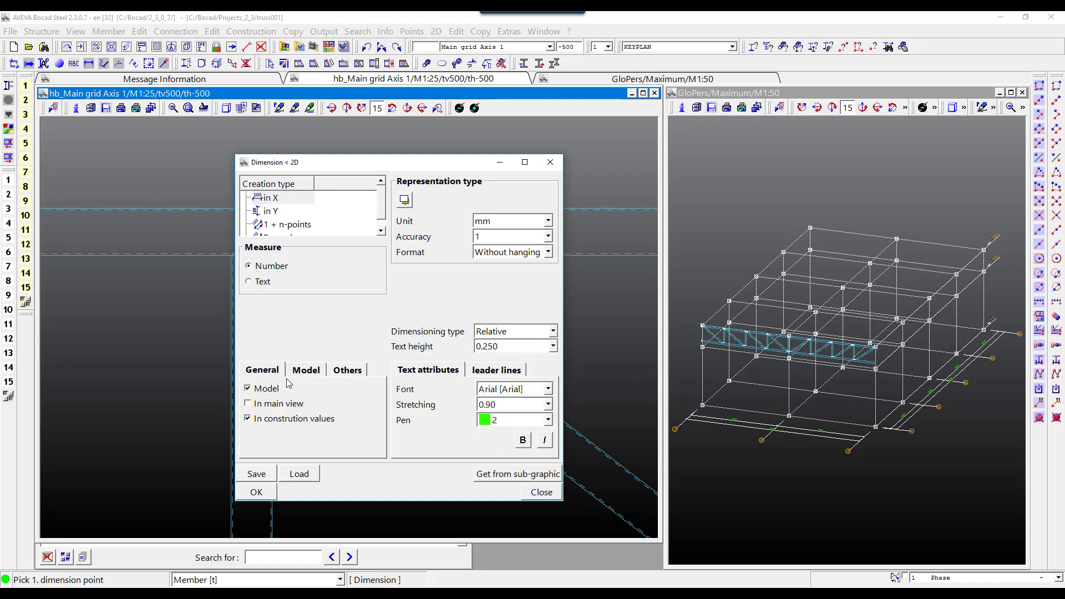
click(306, 371)
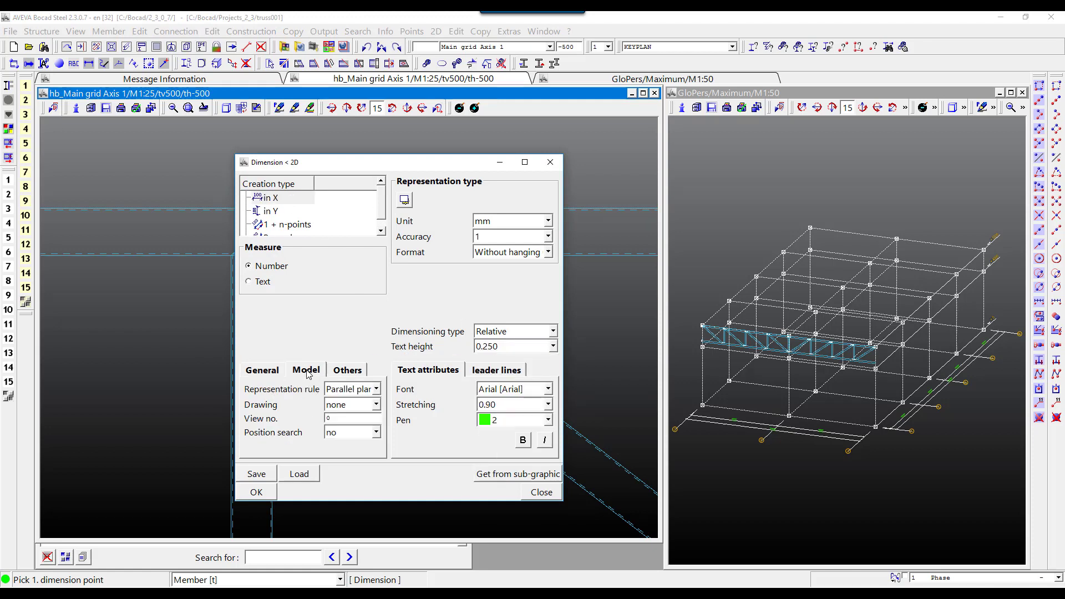
click(350, 404)
click(354, 452)
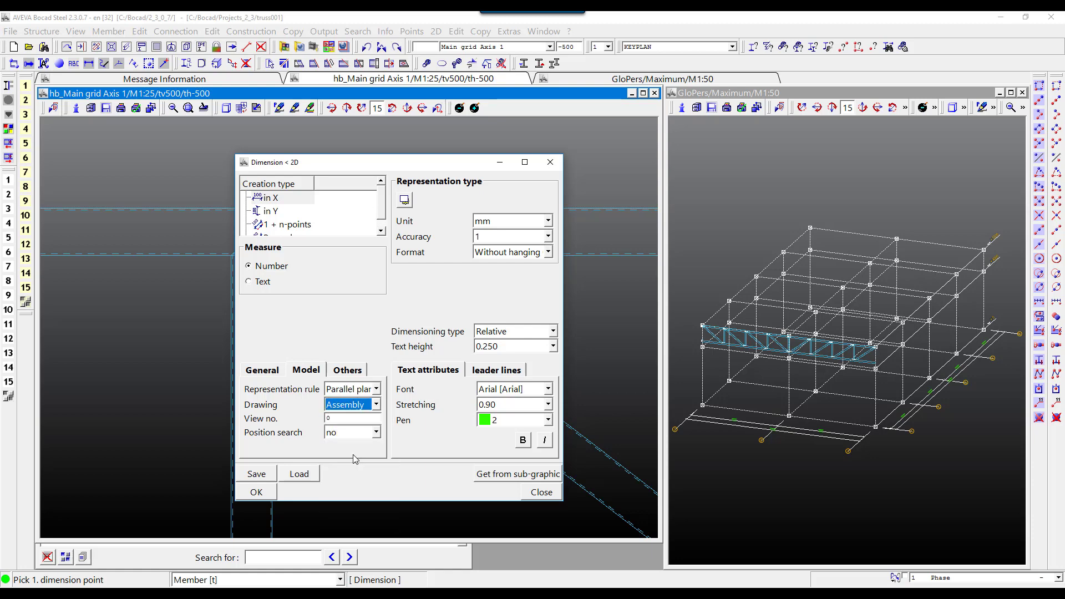
click(262, 496)
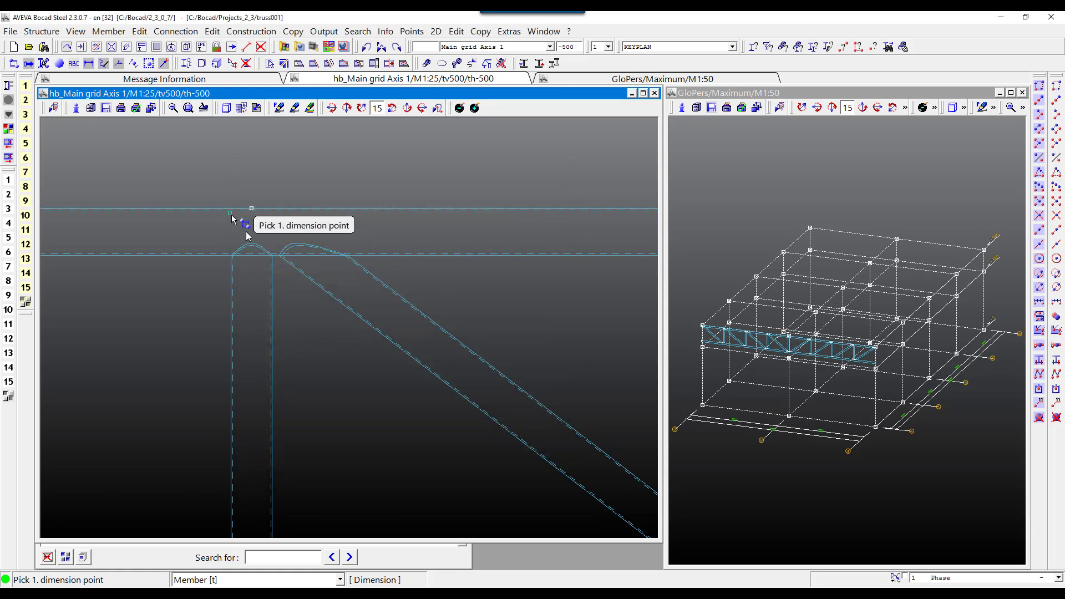
Step: Dimension the two 15 gaps between vertical and diagonal at chord joints
scroll(279, 258, up, 3)
click(262, 248)
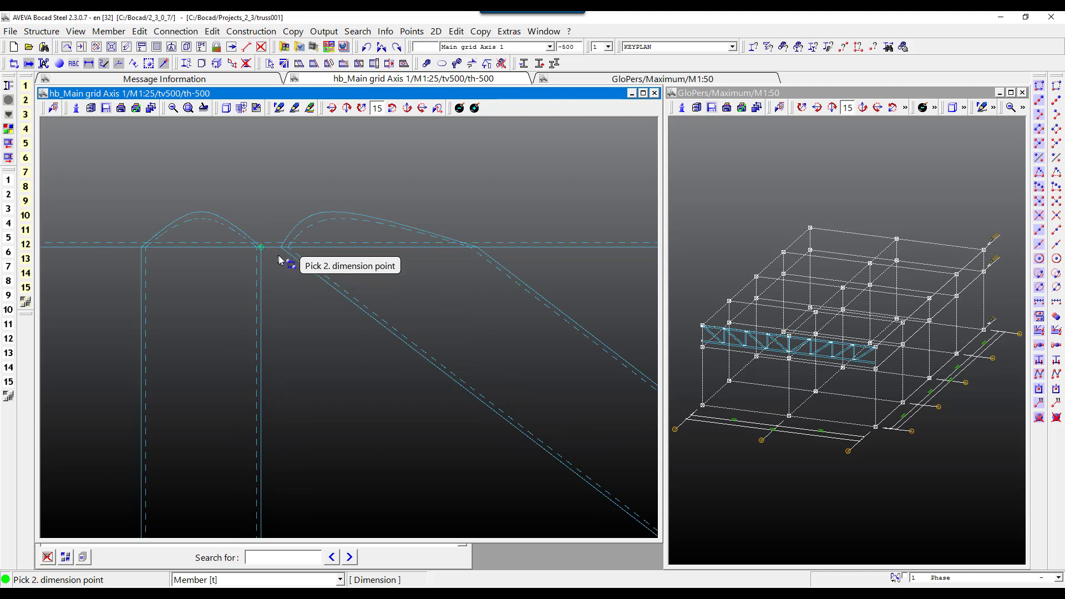
click(300, 382)
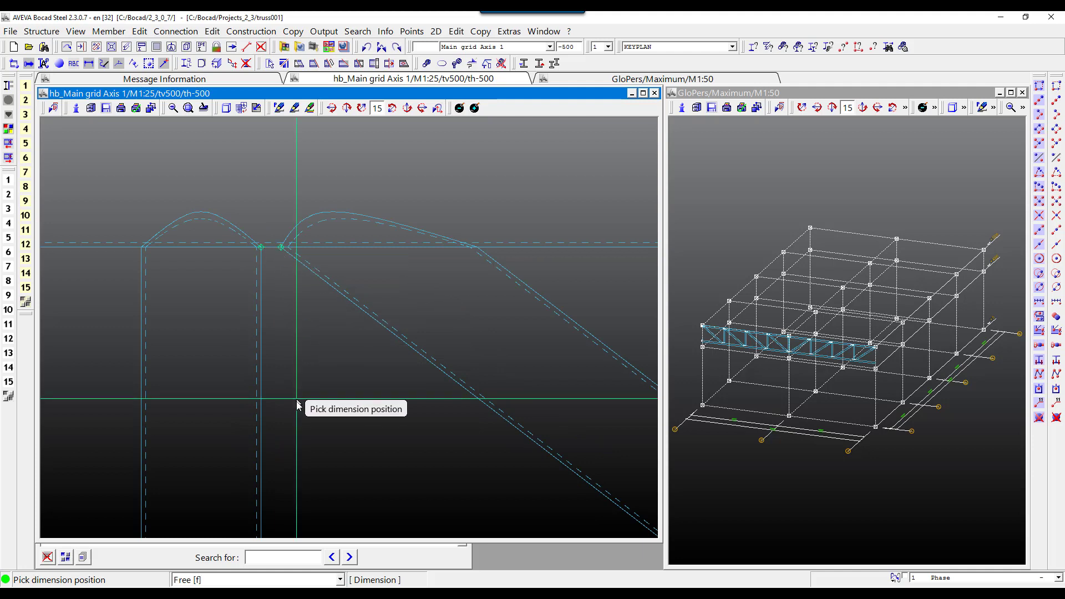
click(298, 404)
scroll(392, 347, down, 3)
scroll(395, 345, down, 5)
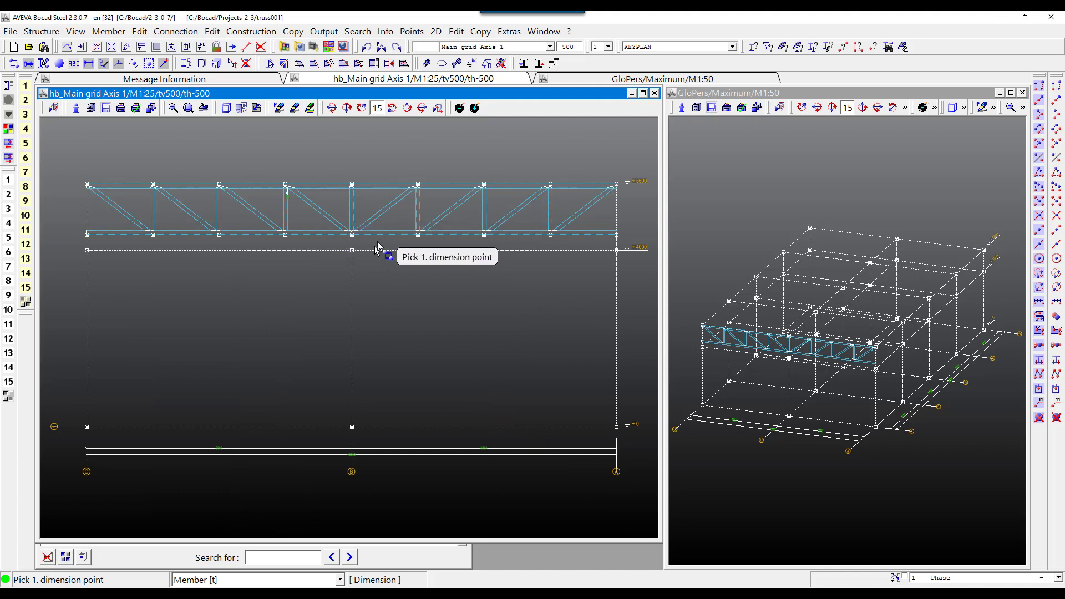
scroll(432, 243, up, 5)
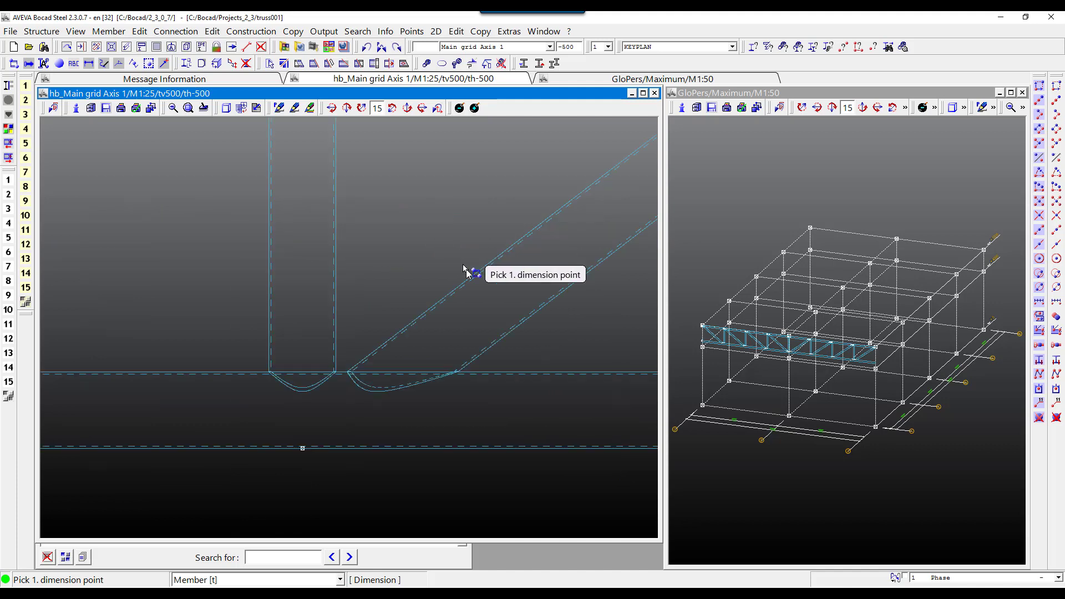
click(351, 375)
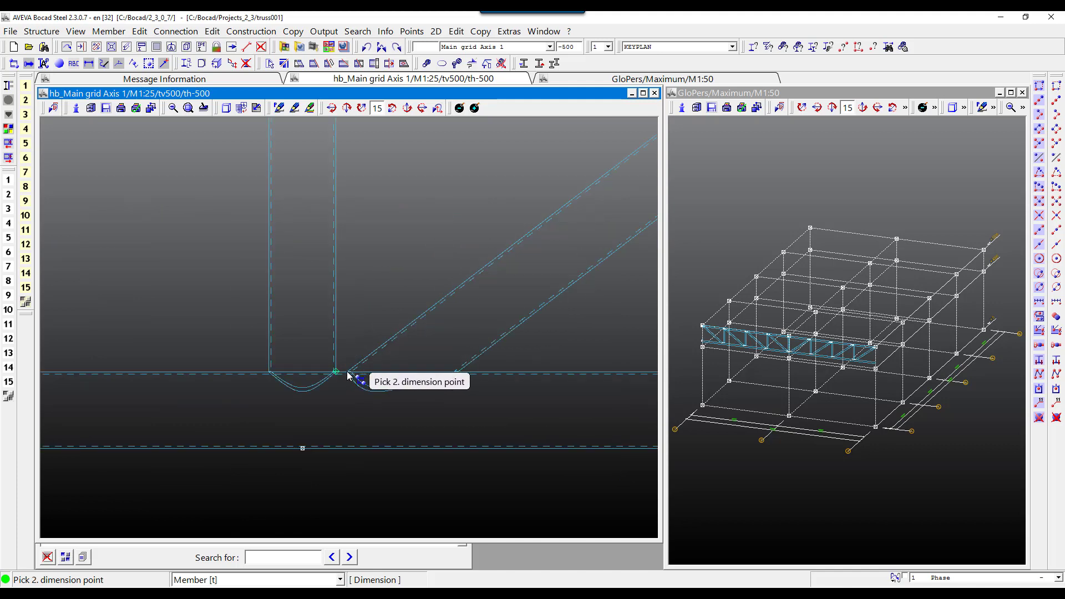
click(348, 372)
click(357, 297)
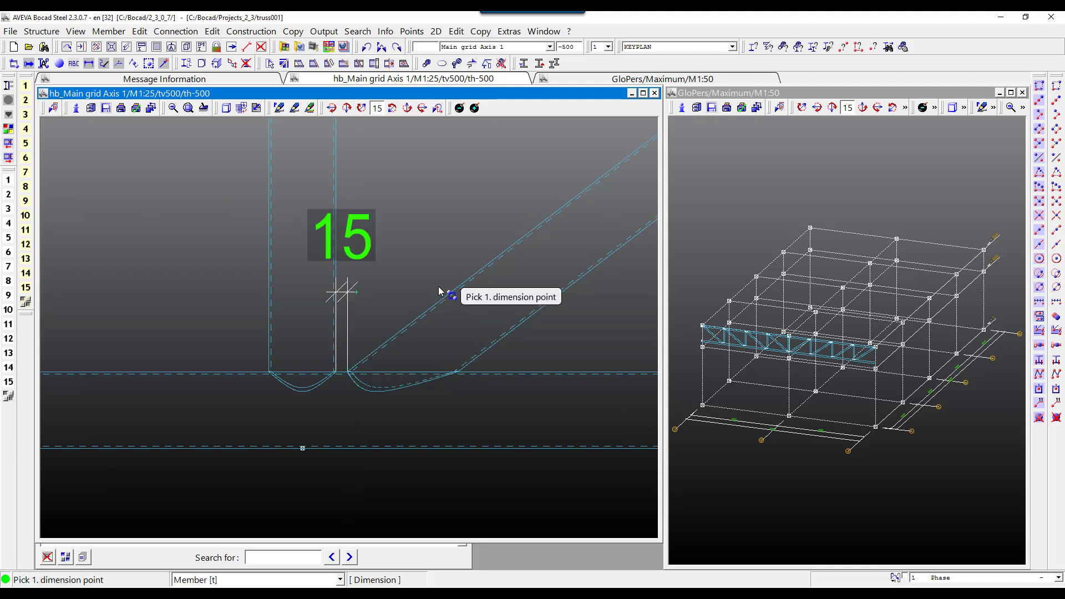
scroll(439, 294, down, 5)
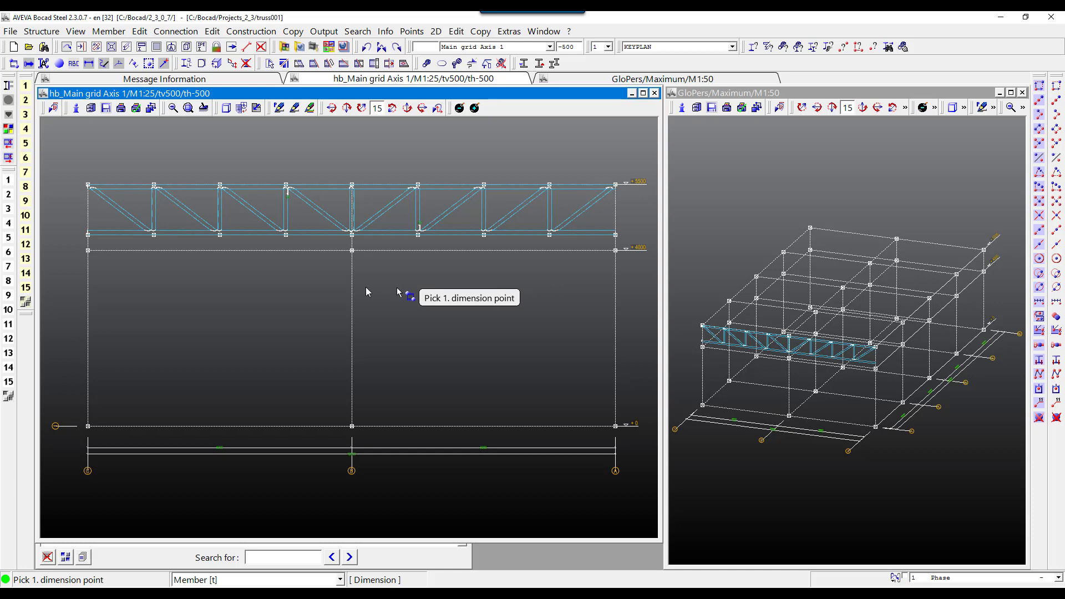
Step: Set dimensioning to horizontal (in X) and restrict the pick filter to Points
right_click(336, 292)
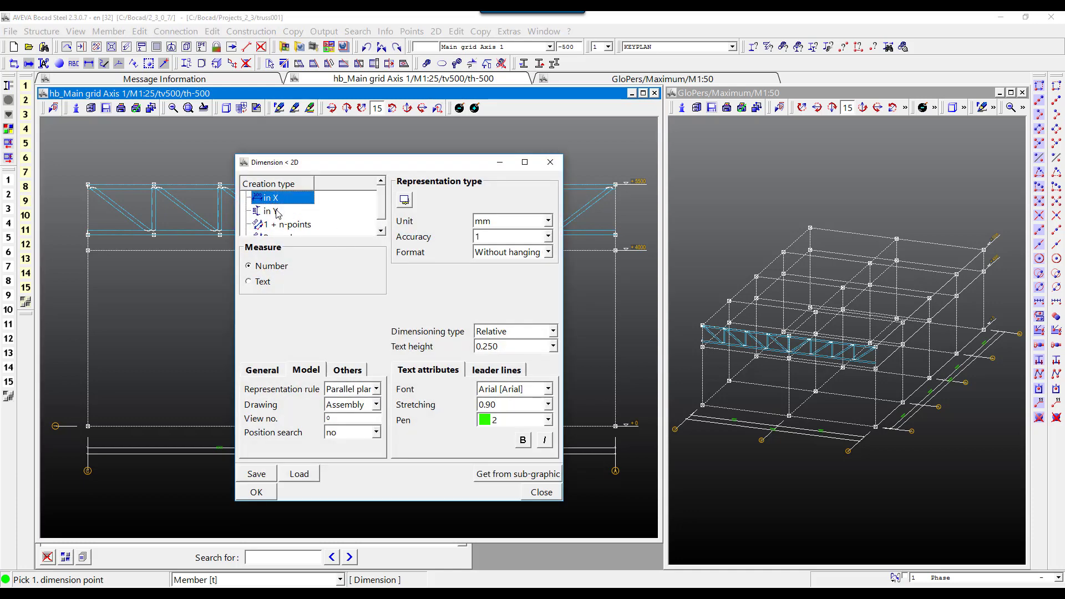
click(256, 492)
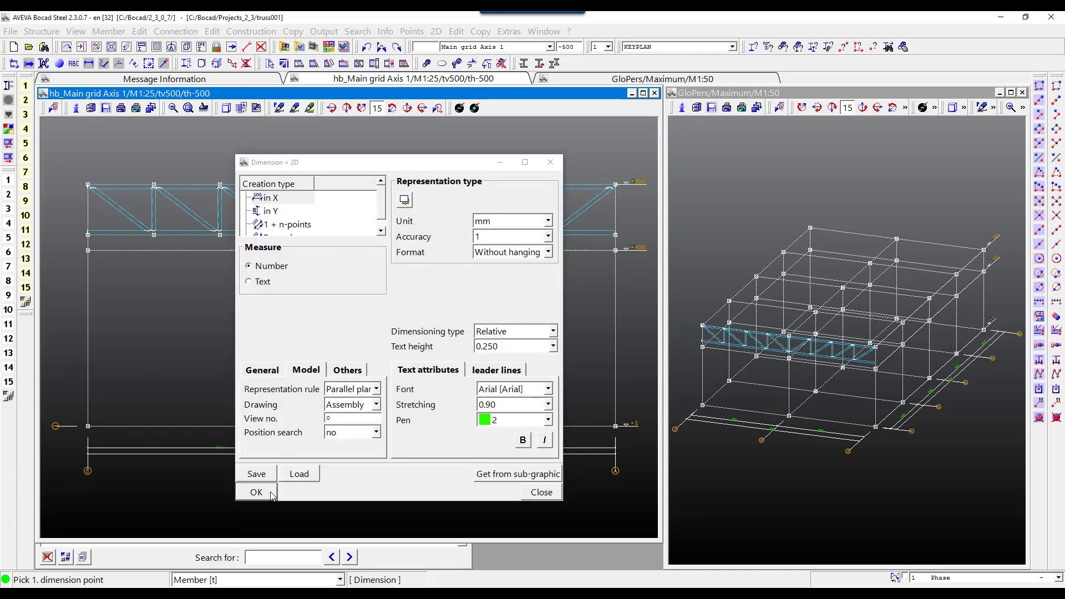
click(218, 580)
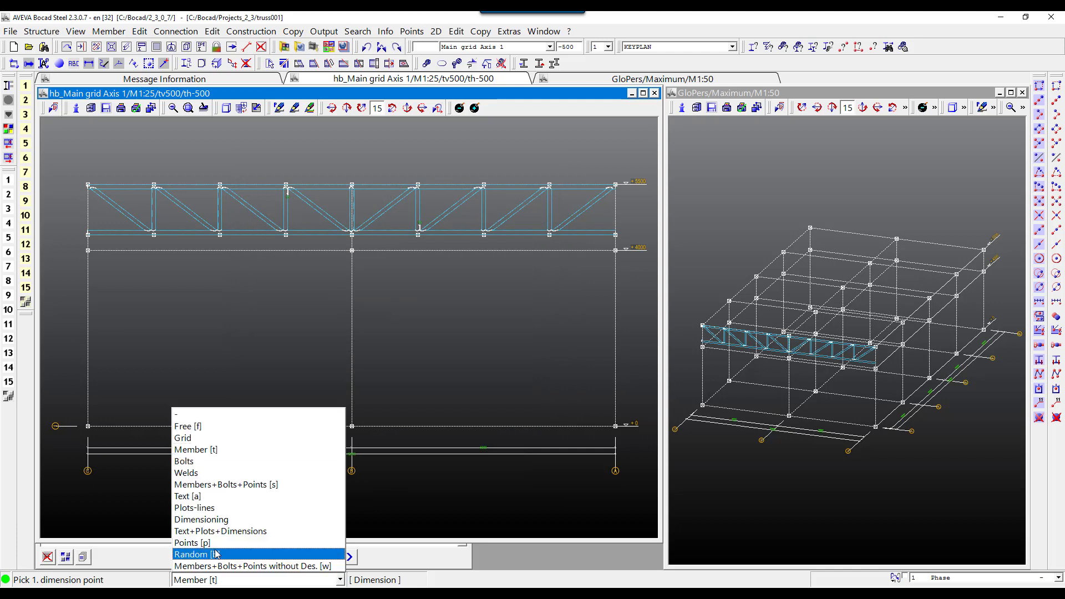
click(188, 542)
Step: Chain-dimension the nine top-chord nodes, placing the chain above the truss
click(87, 175)
click(154, 178)
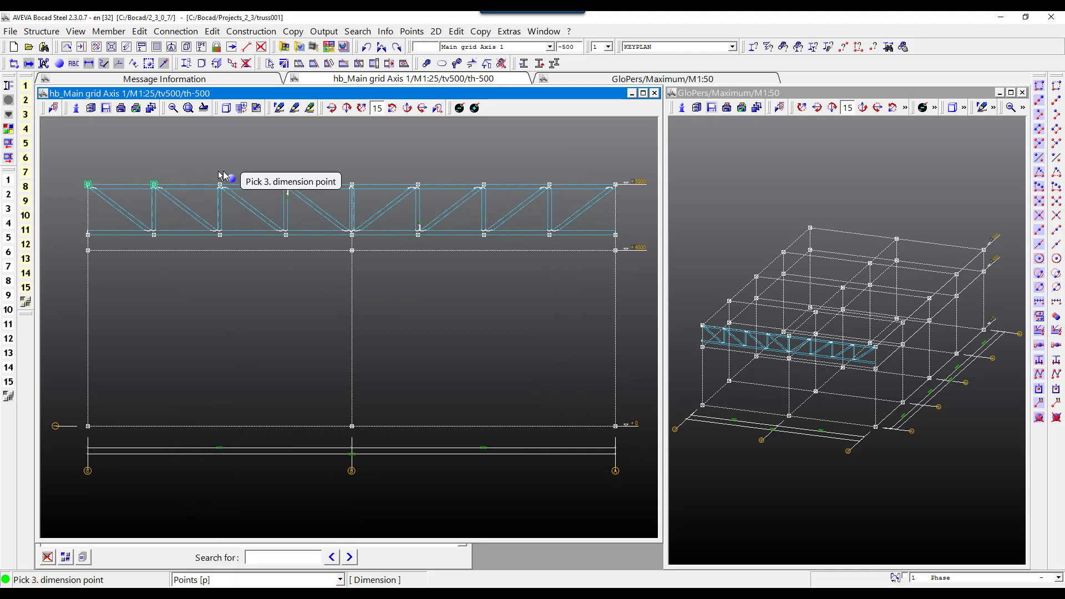
click(219, 176)
click(285, 175)
click(352, 176)
click(417, 177)
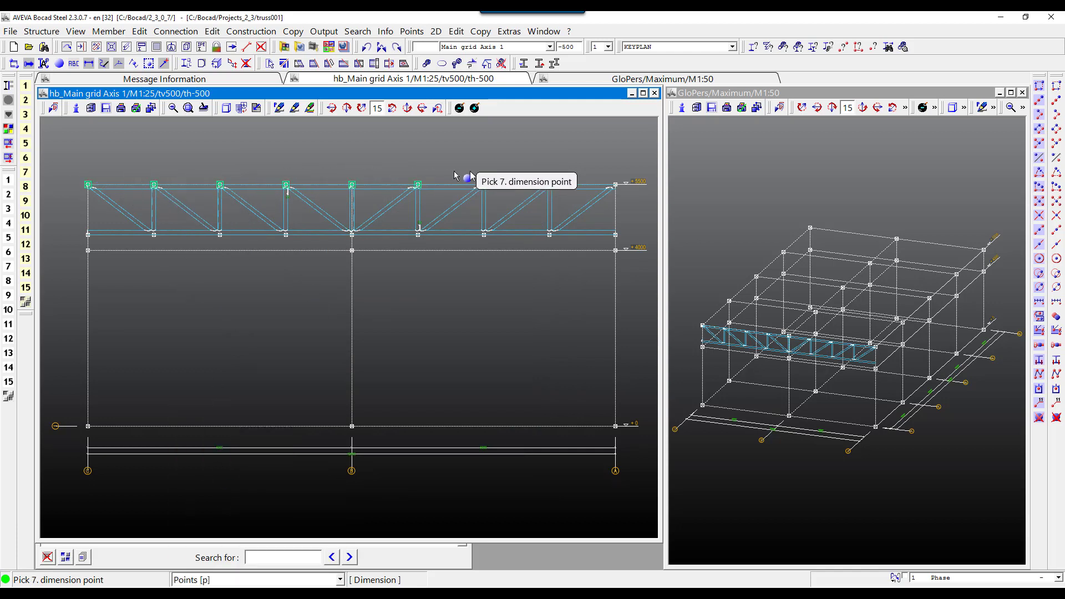
click(483, 179)
click(549, 181)
click(615, 183)
right_click(629, 183)
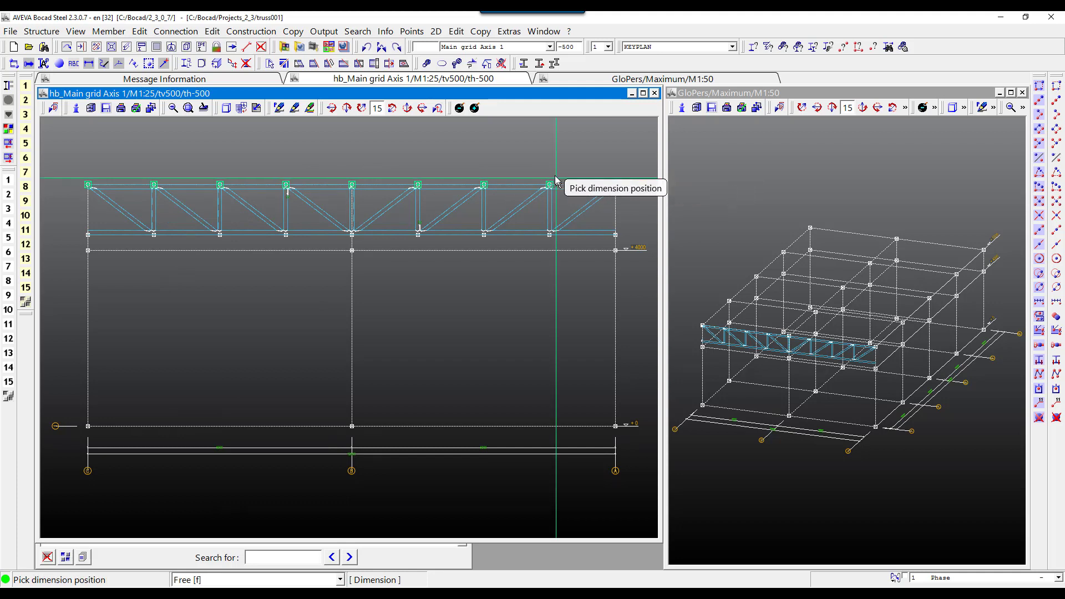
click(554, 167)
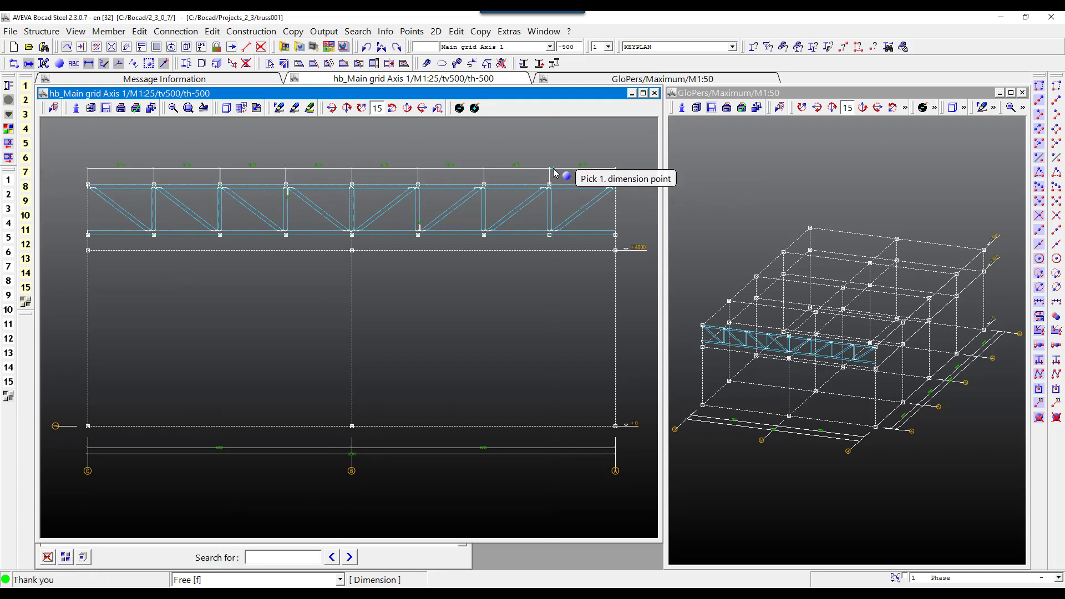
Step: Chain-dimension the nine bottom-chord nodes, placing the chain below the bottom chord
click(89, 235)
click(153, 235)
click(220, 236)
click(286, 237)
click(352, 235)
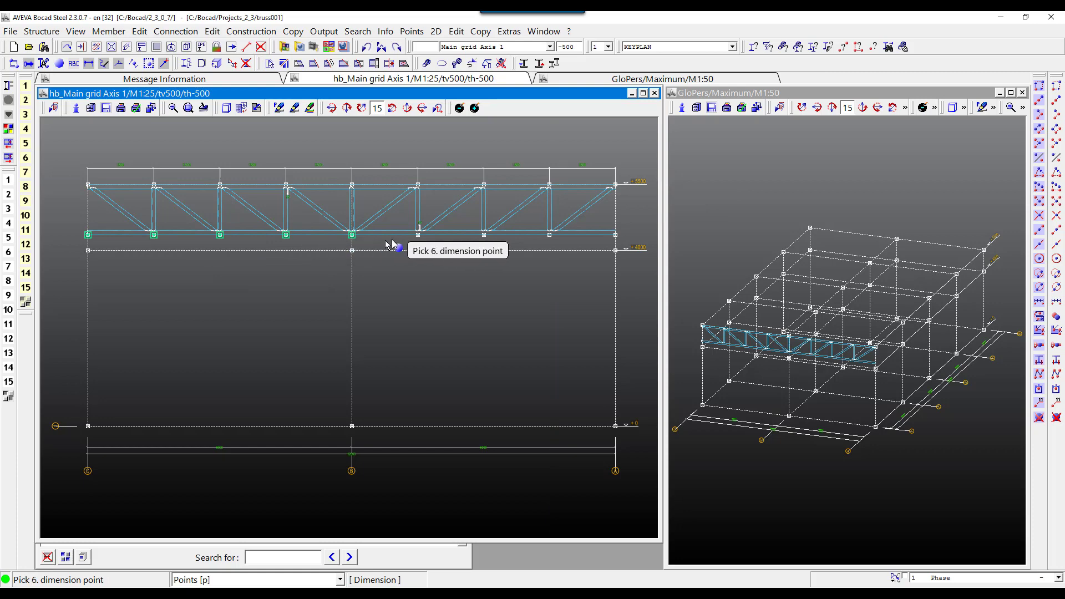
click(417, 235)
click(484, 235)
click(550, 235)
click(616, 235)
right_click(588, 248)
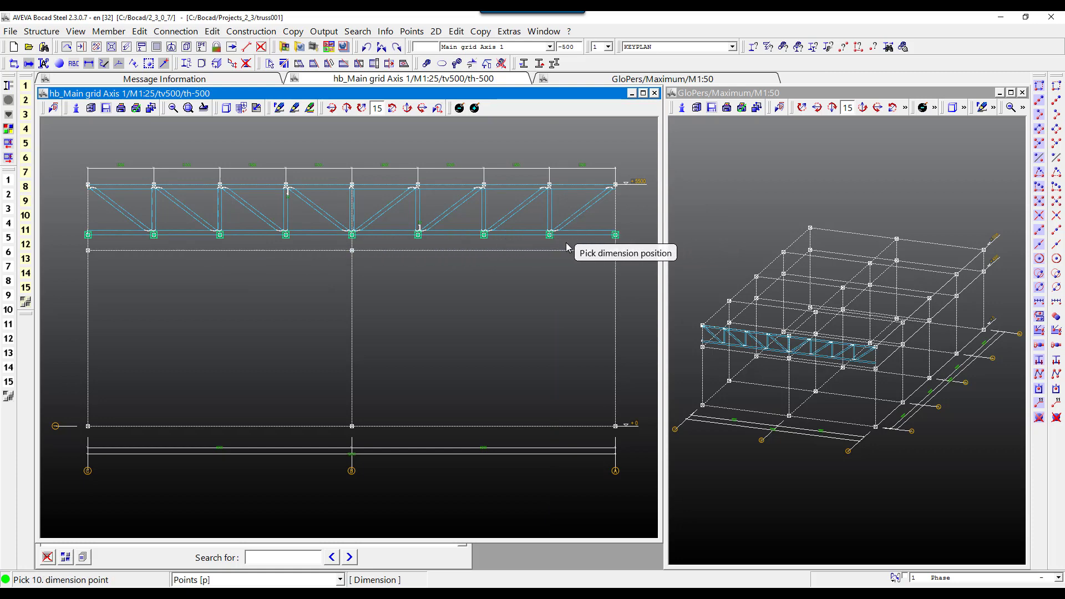
click(563, 251)
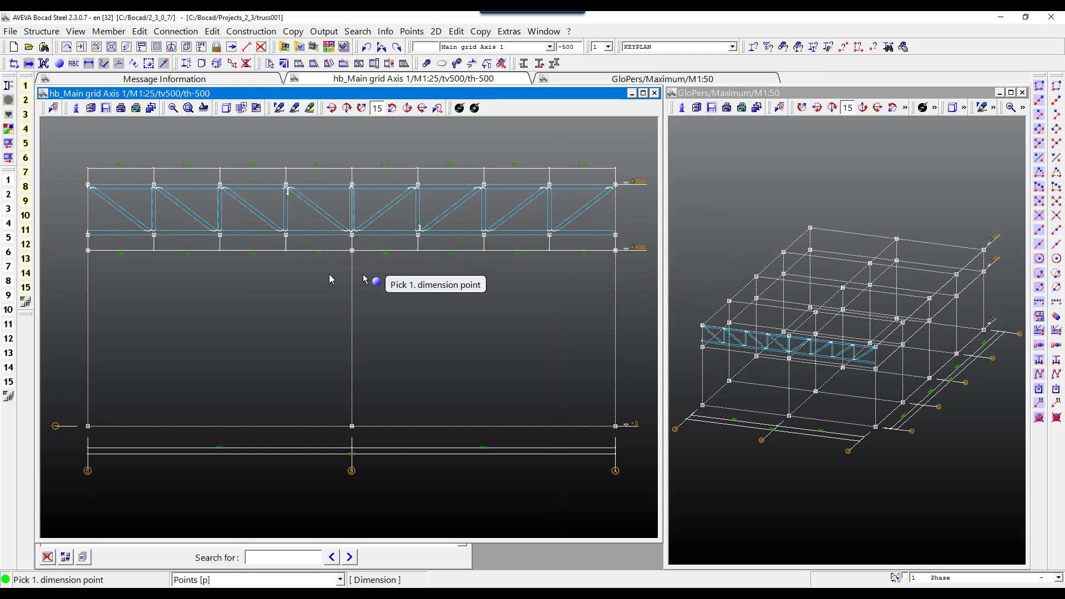
Step: Switch to vertical (in Y) dimensioning and dimension the truss height at the left end
right_click(250, 172)
click(272, 211)
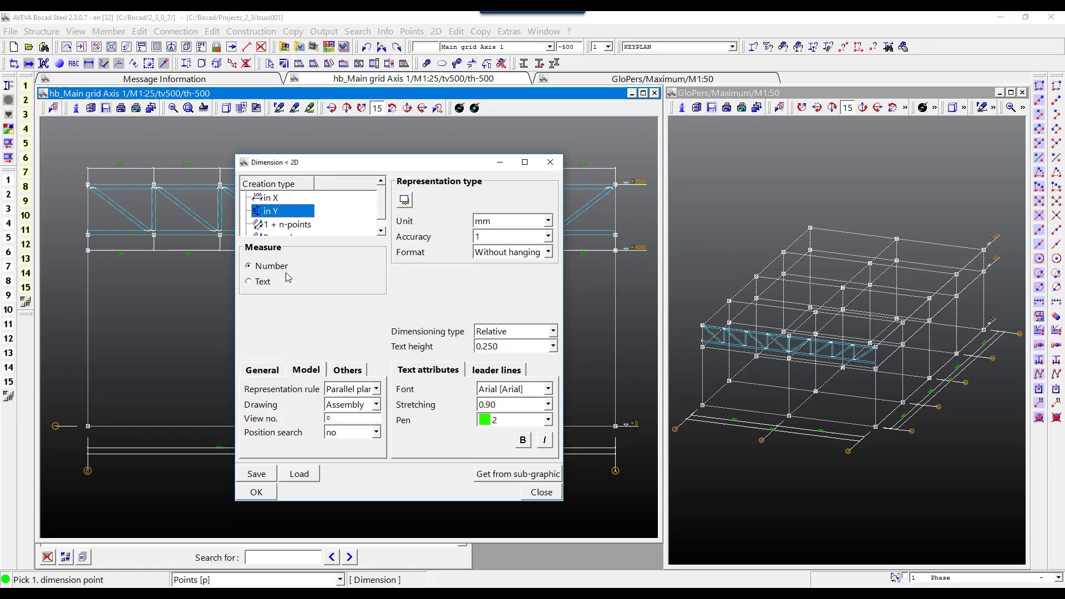
click(269, 494)
click(88, 235)
click(89, 185)
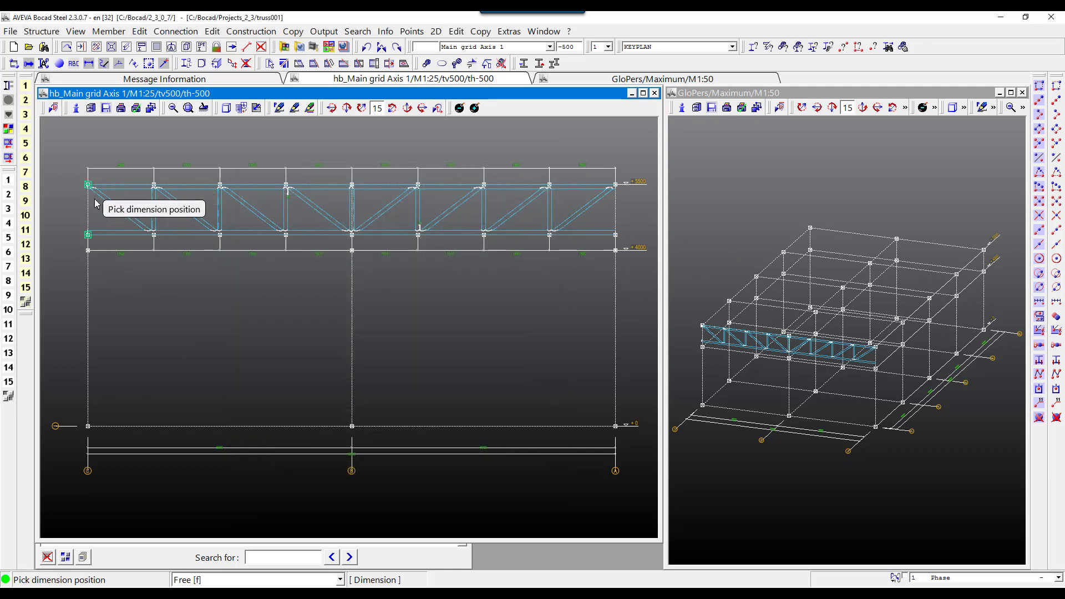
click(75, 210)
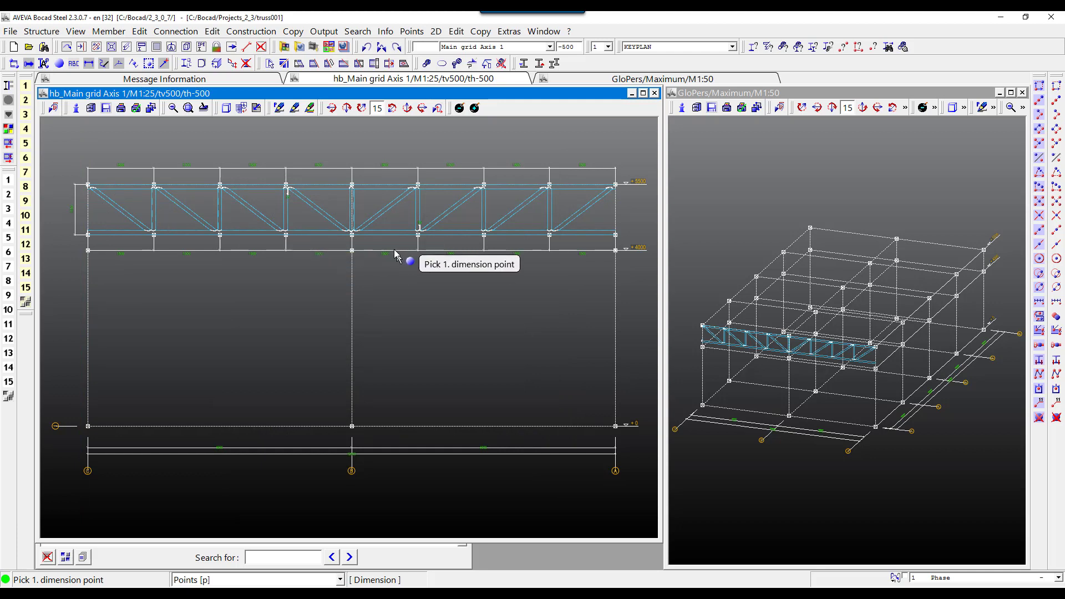
Step: Set up contact-surface welding with the AWS standard, all-round weld and Regroup polygon
click(183, 33)
click(186, 245)
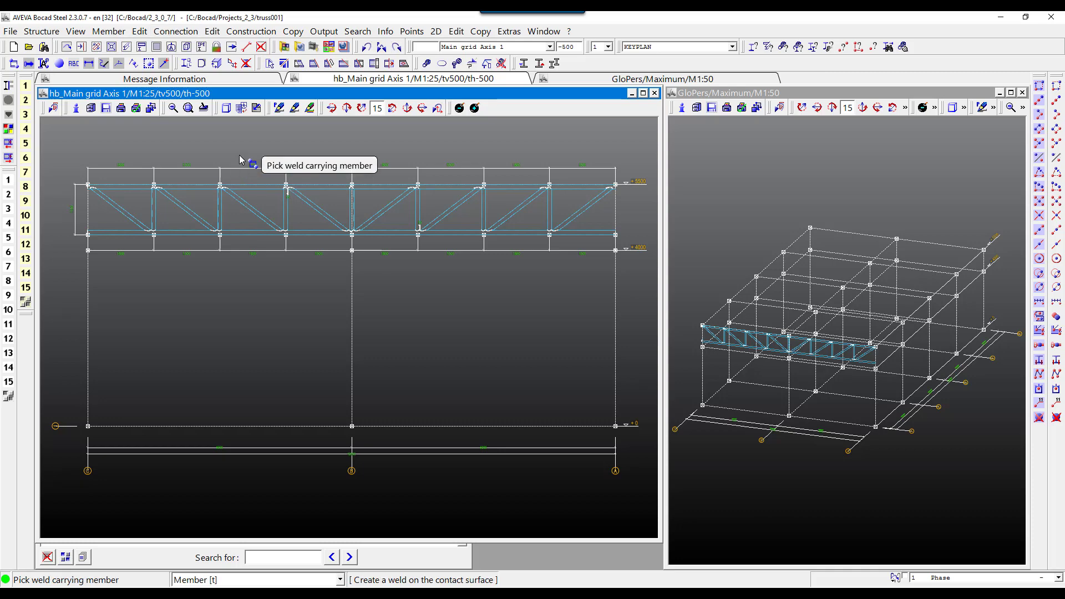
click(271, 155)
click(145, 114)
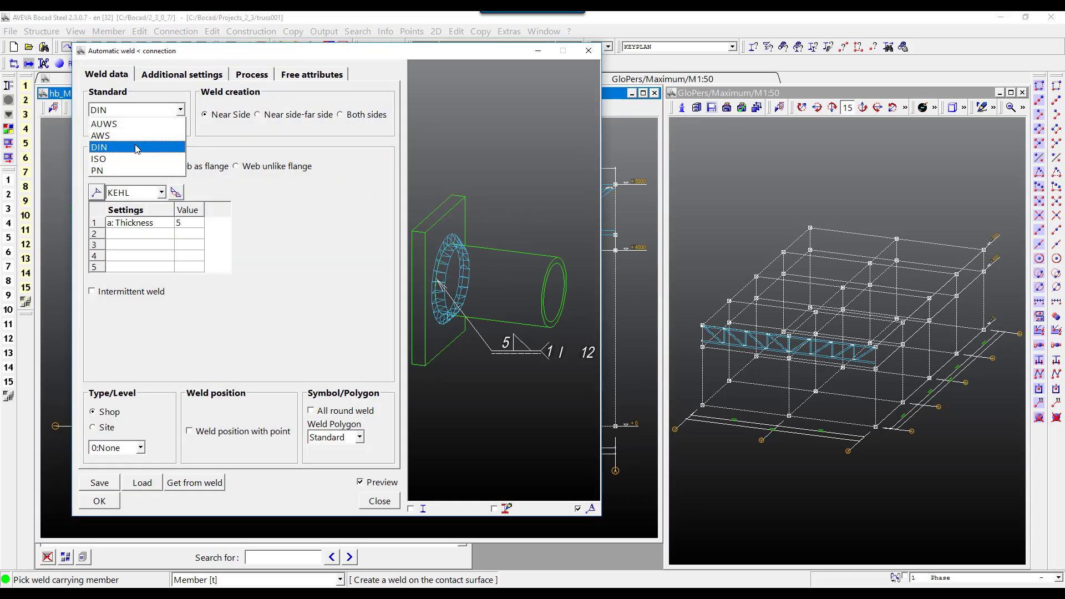
click(133, 135)
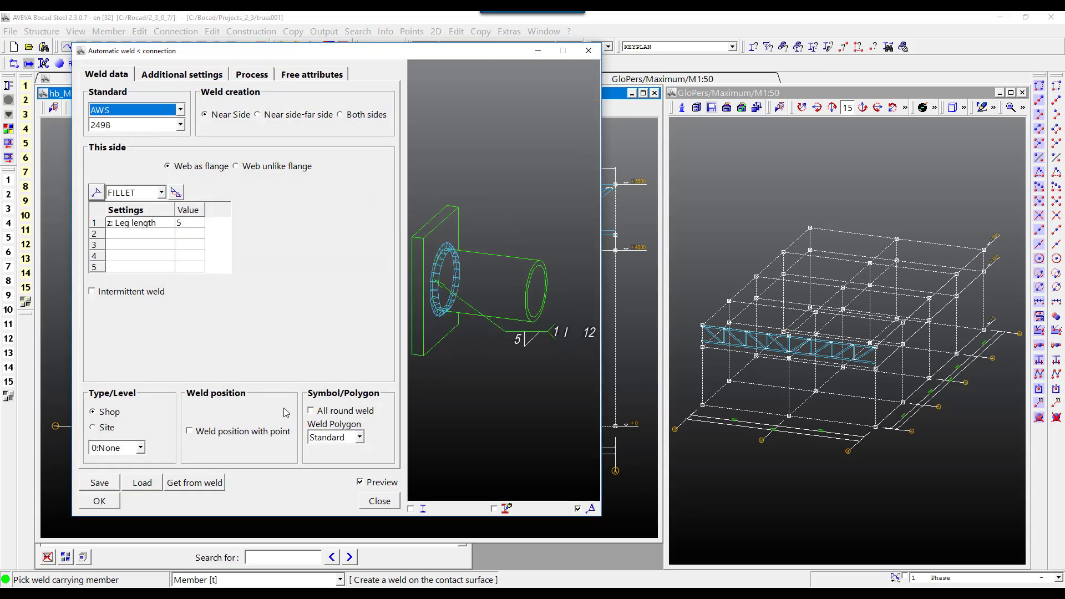
click(311, 411)
click(341, 439)
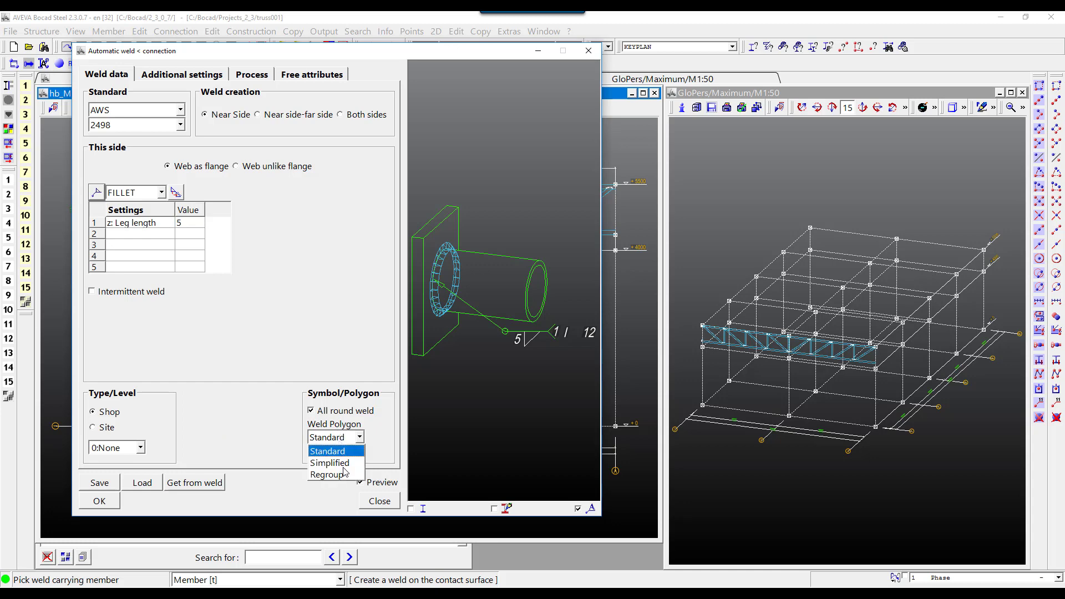
key(Tab)
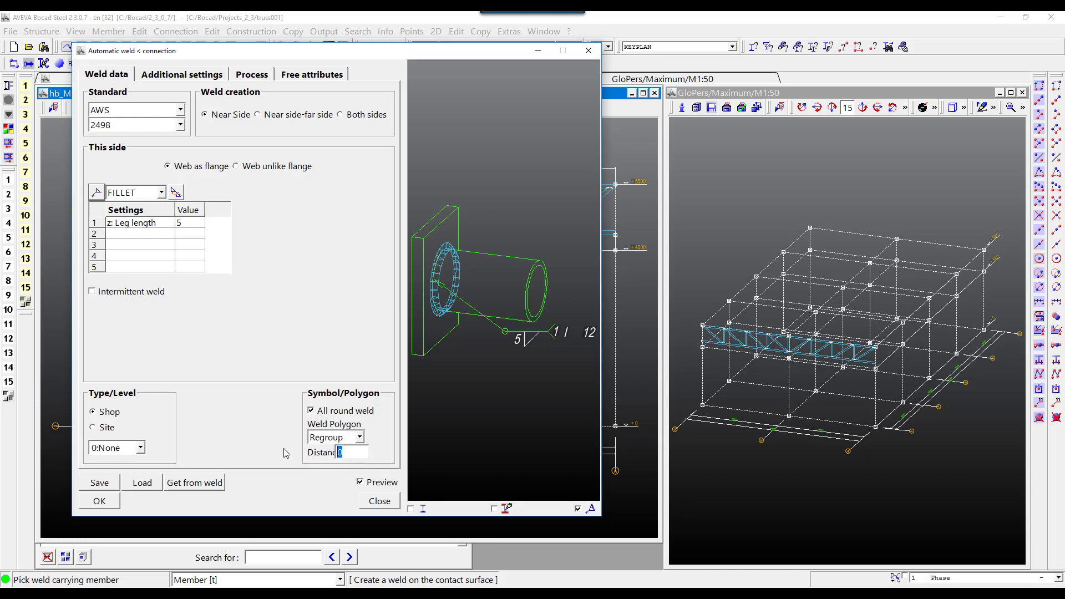
click(103, 501)
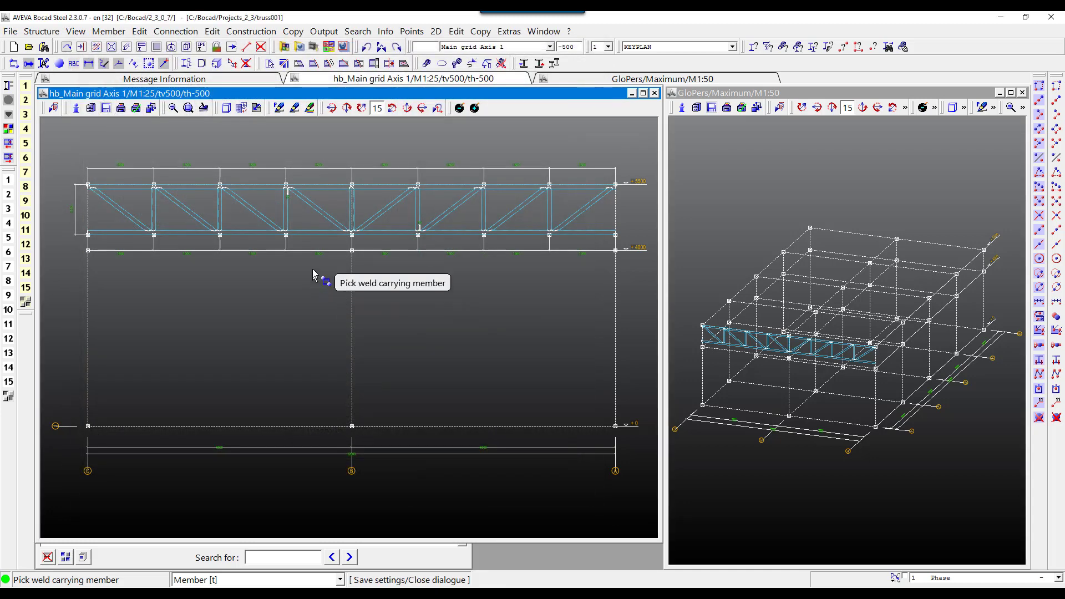
Step: Weld all diagonals and verticals to the bottom chord
click(417, 231)
drag(624, 204, 94, 239)
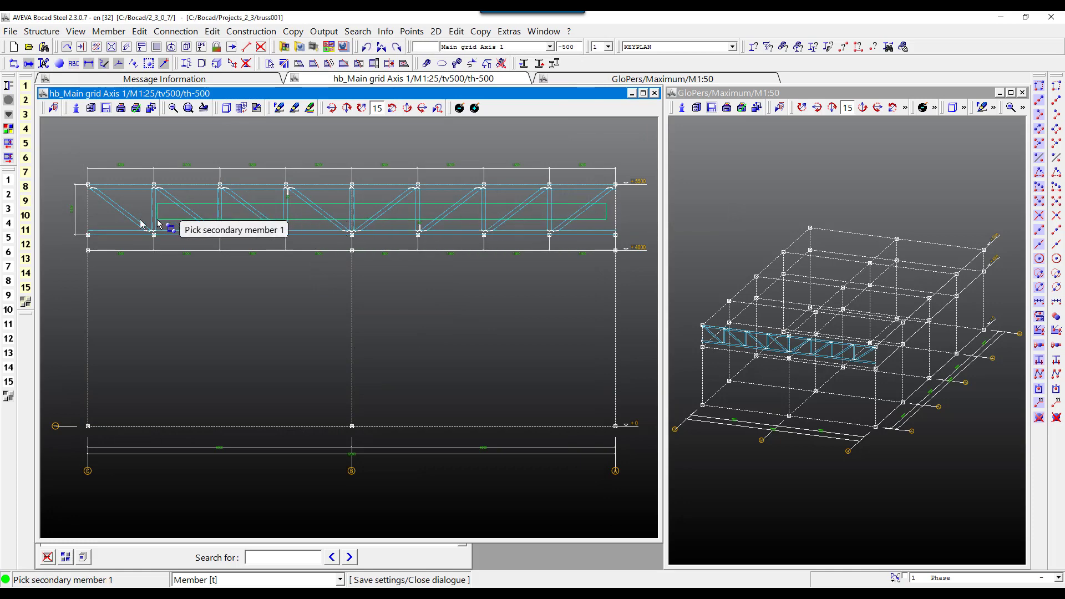
right_click(165, 229)
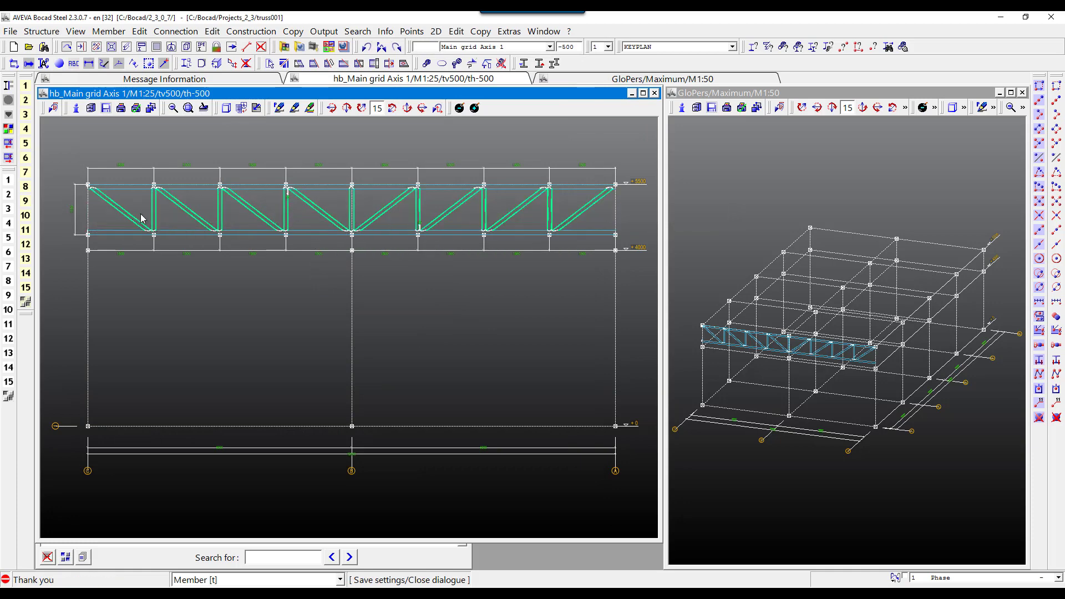
scroll(167, 248, up, 5)
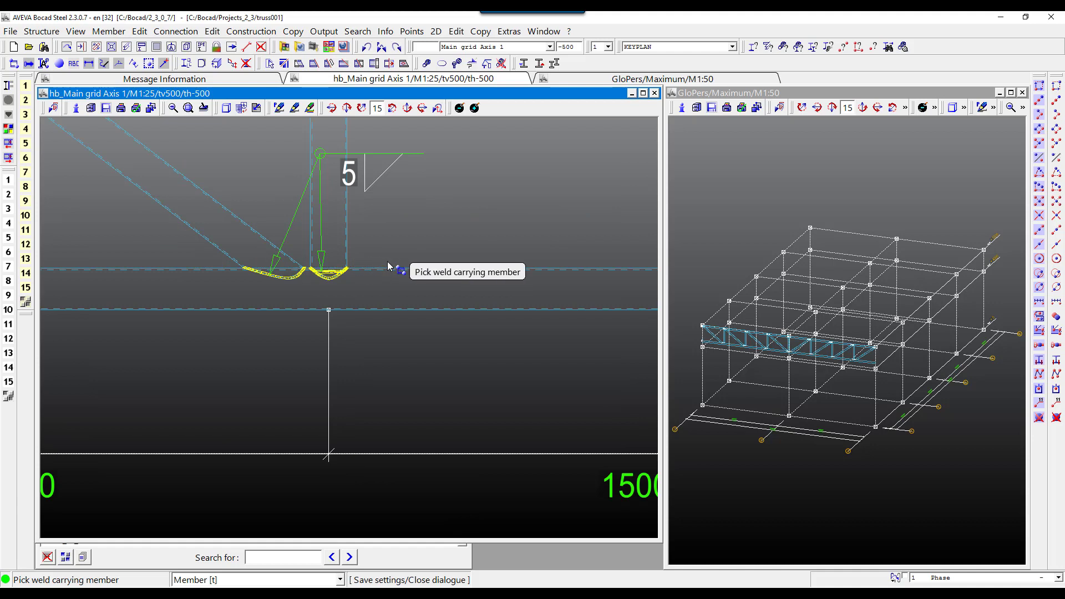
scroll(400, 268, down, 5)
Step: Weld all diagonals and verticals to the top chord
click(261, 190)
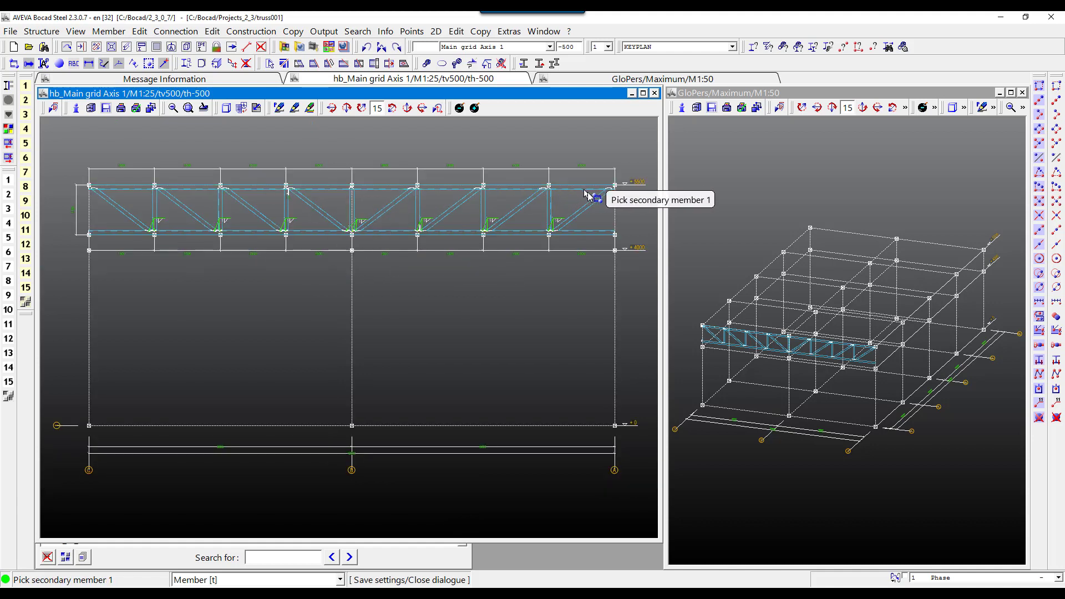
drag(610, 199, 95, 231)
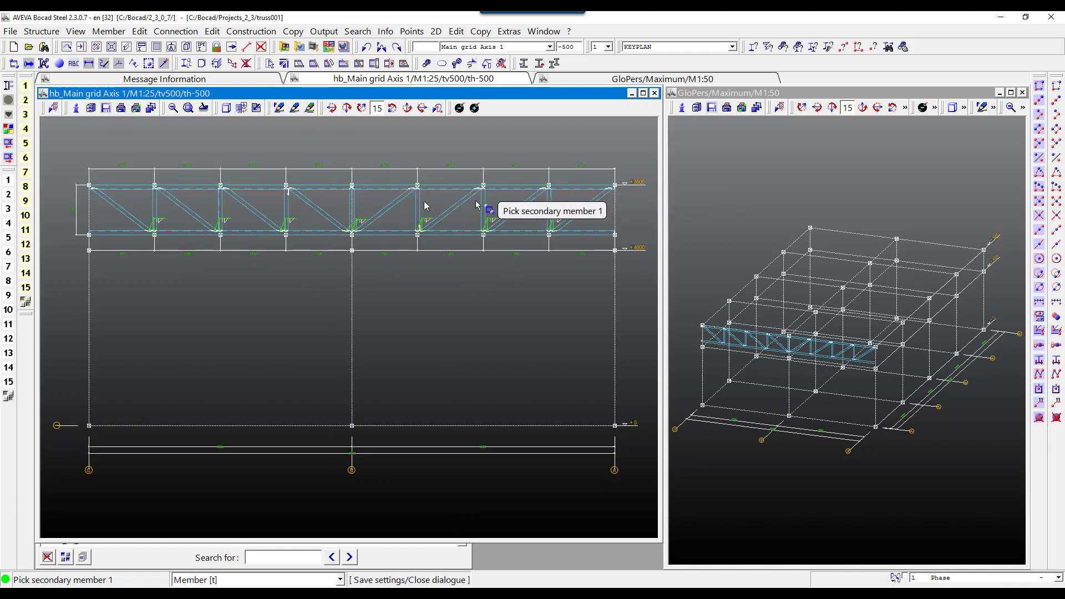
right_click(304, 212)
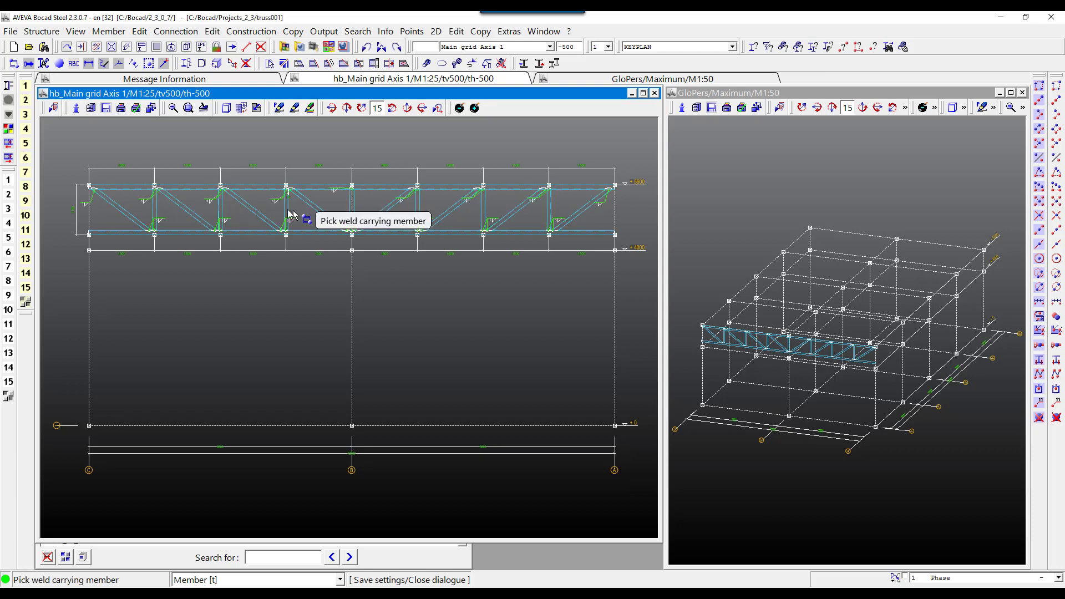
scroll(204, 190, up, 5)
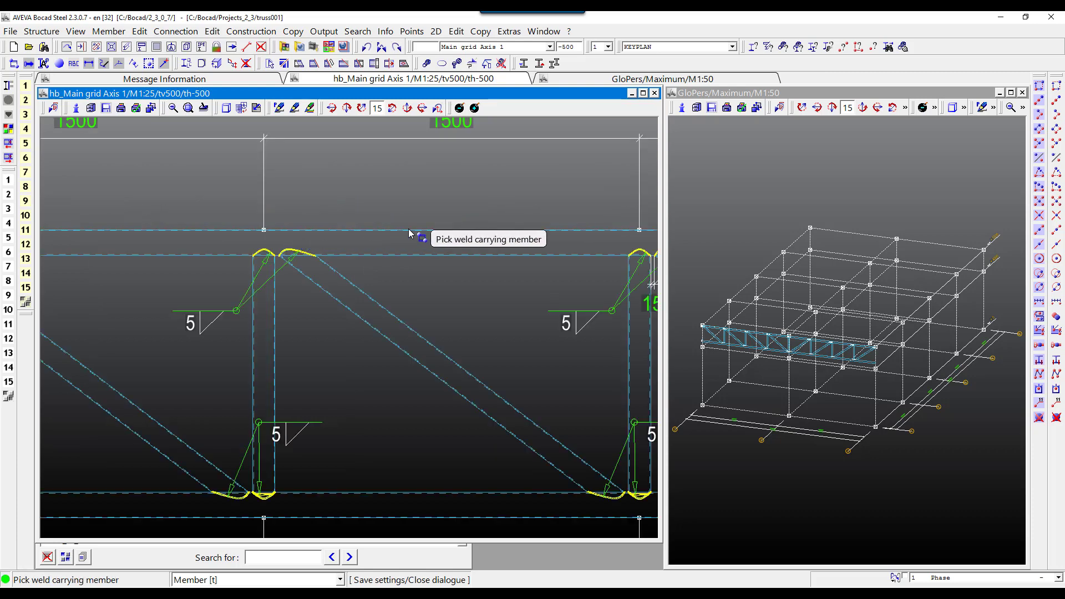
scroll(409, 233, down, 5)
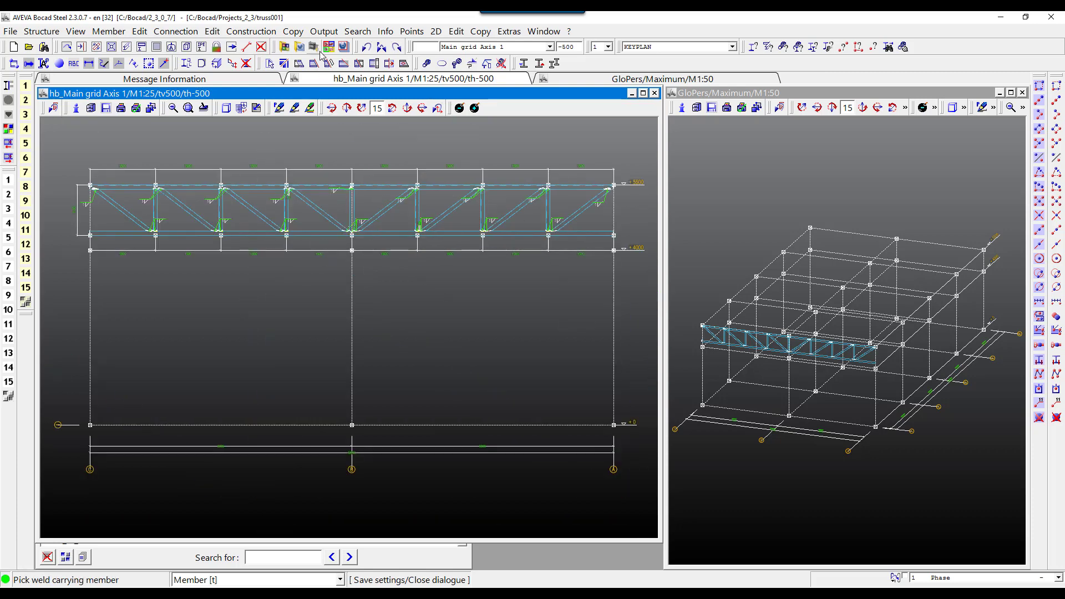
click(324, 34)
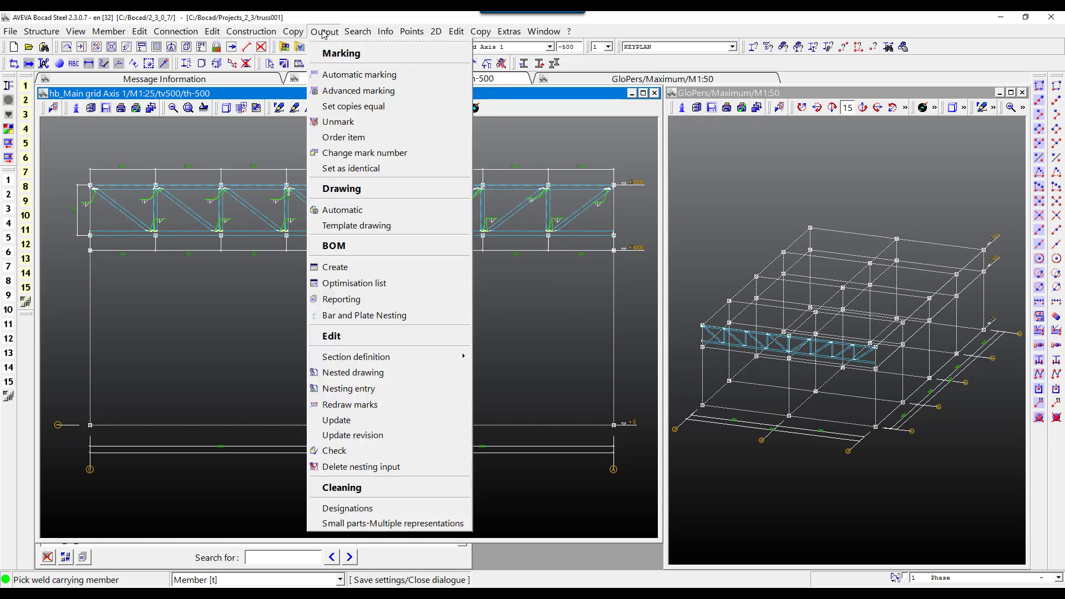
Step: Run Advanced marking over the complete project to export welds and build the database
click(371, 91)
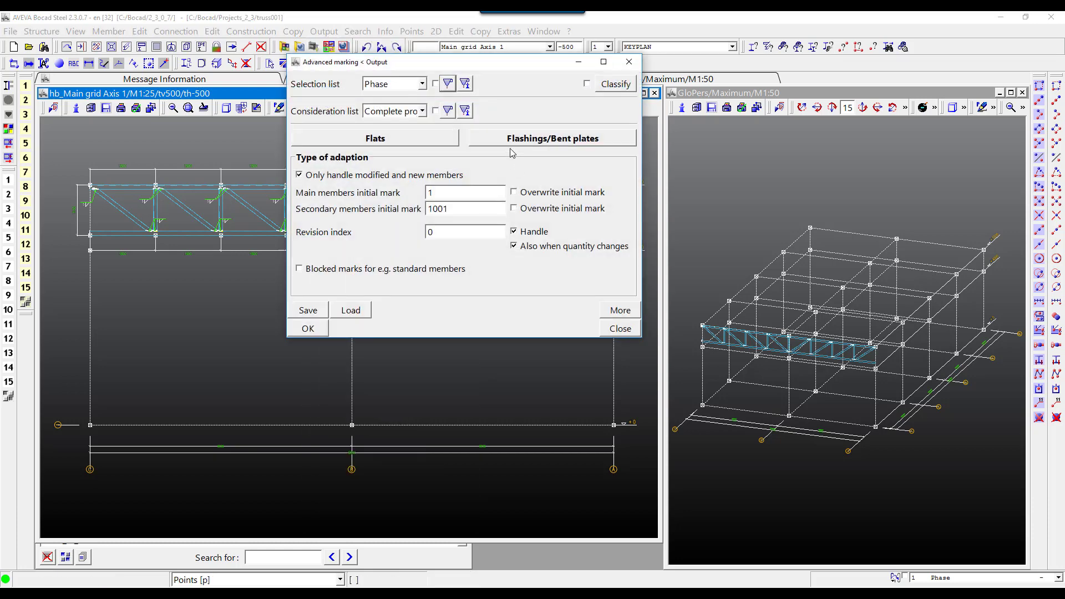
click(413, 87)
click(438, 143)
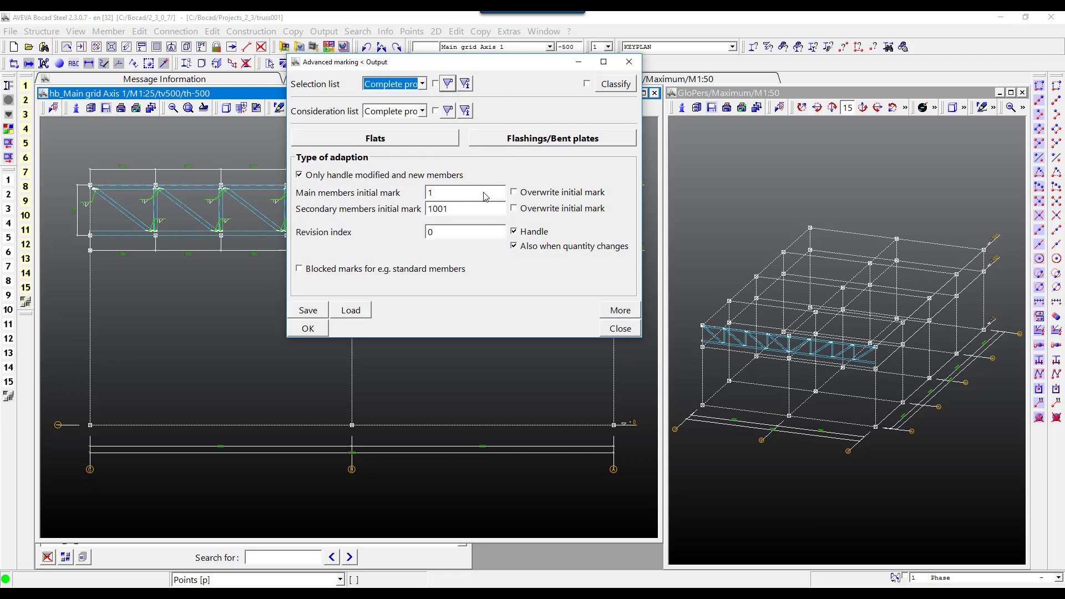
click(314, 331)
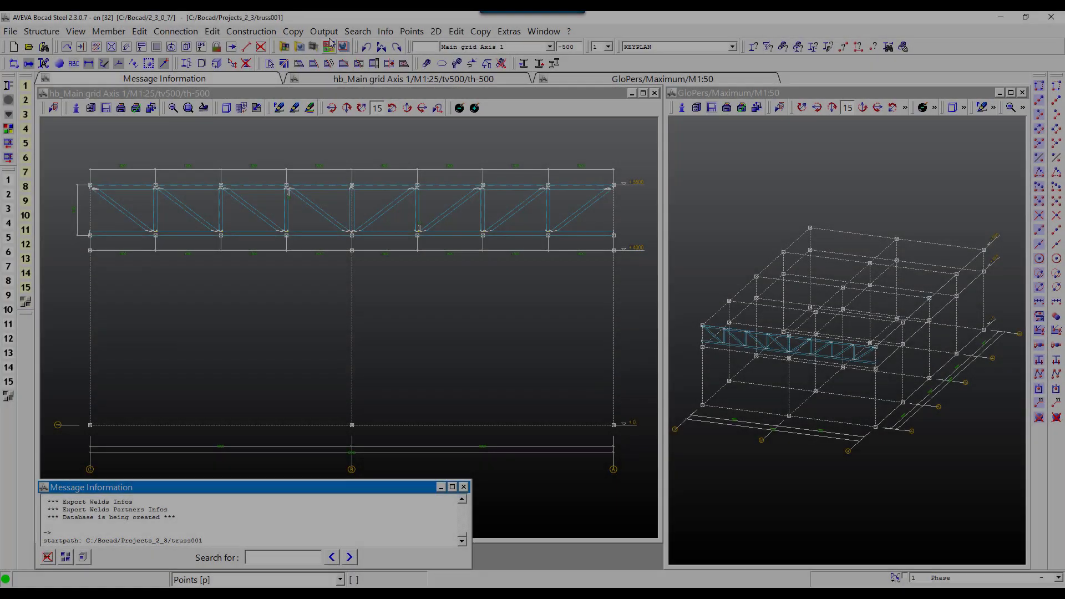
click(324, 32)
Step: Dismiss the lists prompt, tick Pipes unfolding, and open its AEC unfolding configuration
click(365, 210)
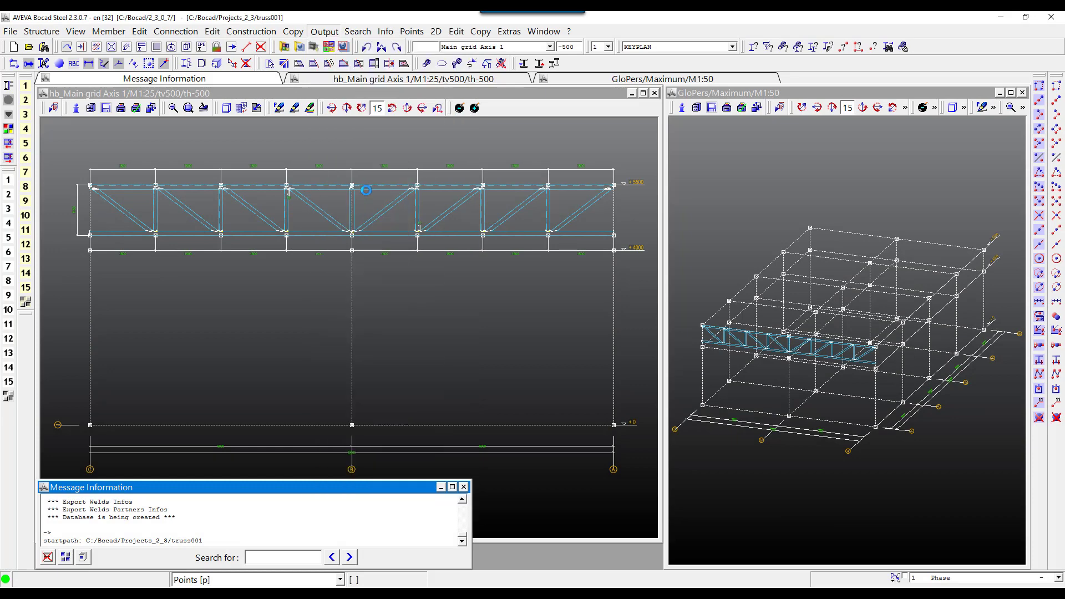
click(357, 401)
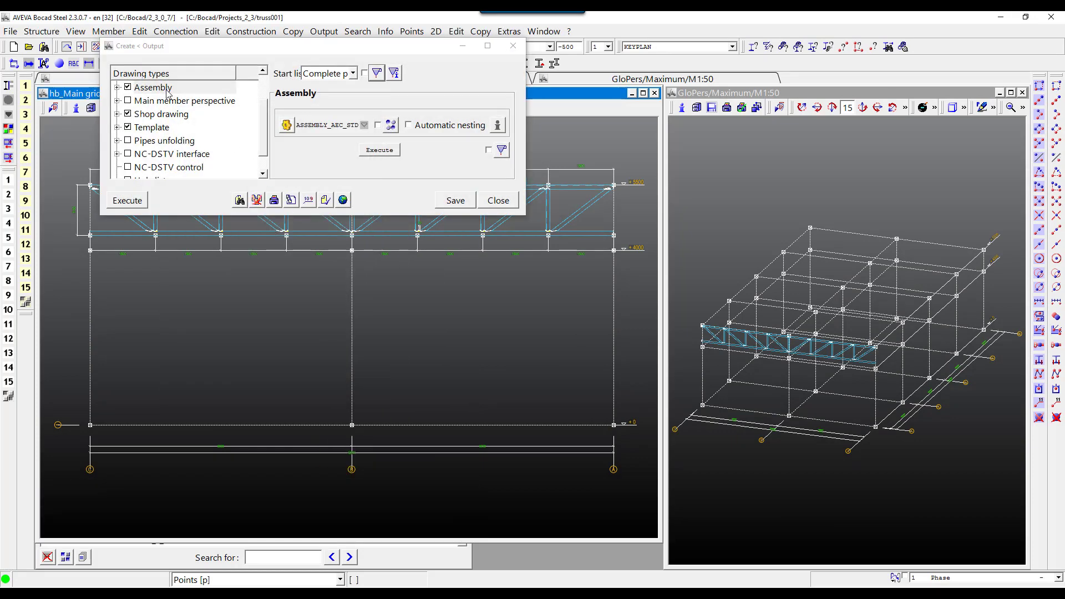
click(166, 115)
click(163, 128)
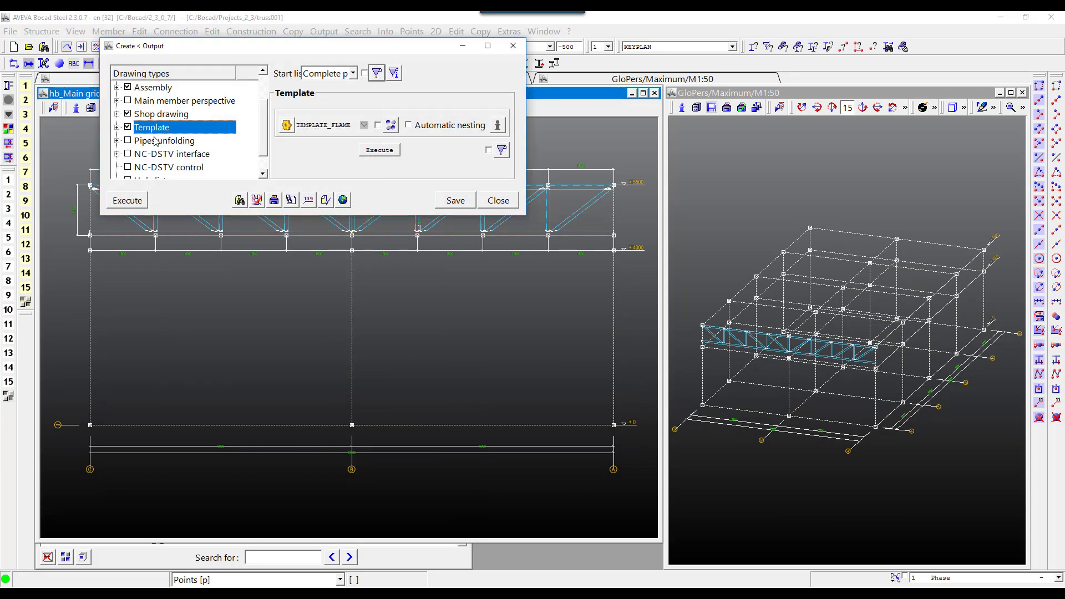
click(138, 142)
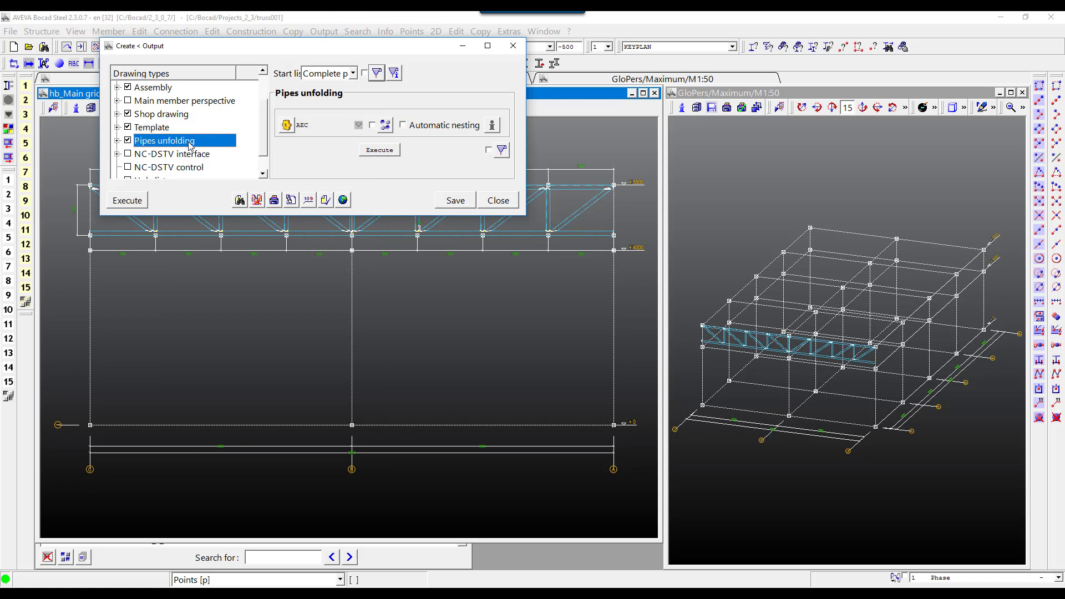
click(291, 129)
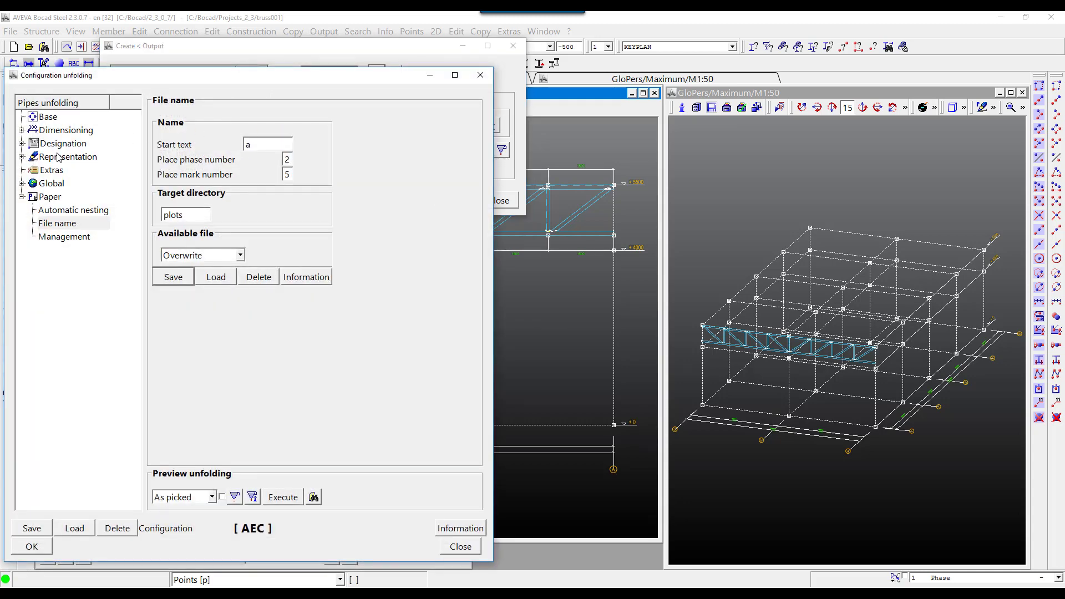
Step: Turn on radial edges for main members in the unfolding representation
click(62, 158)
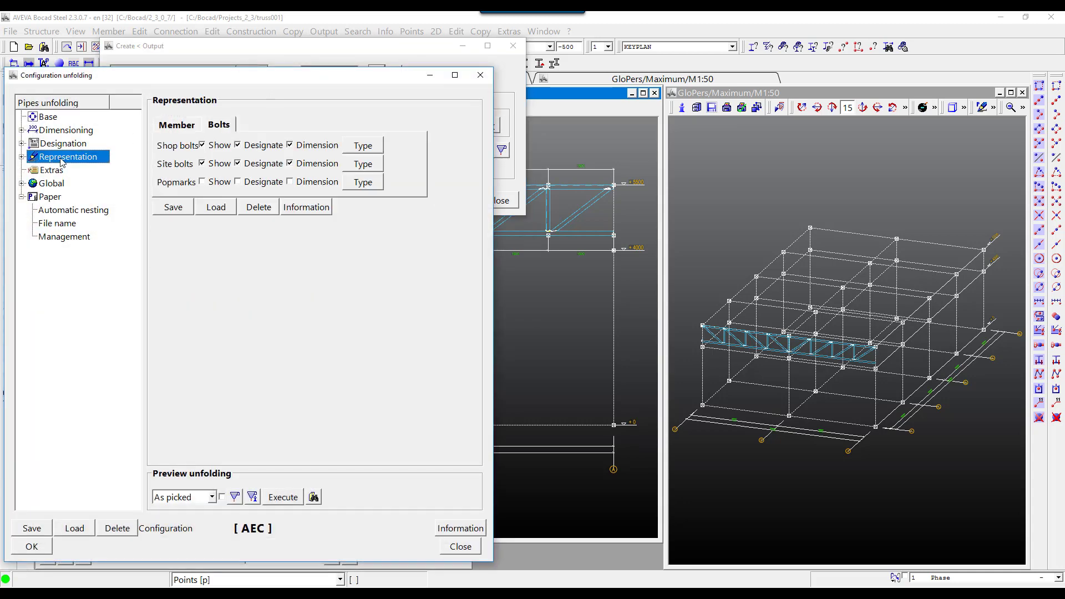
click(183, 127)
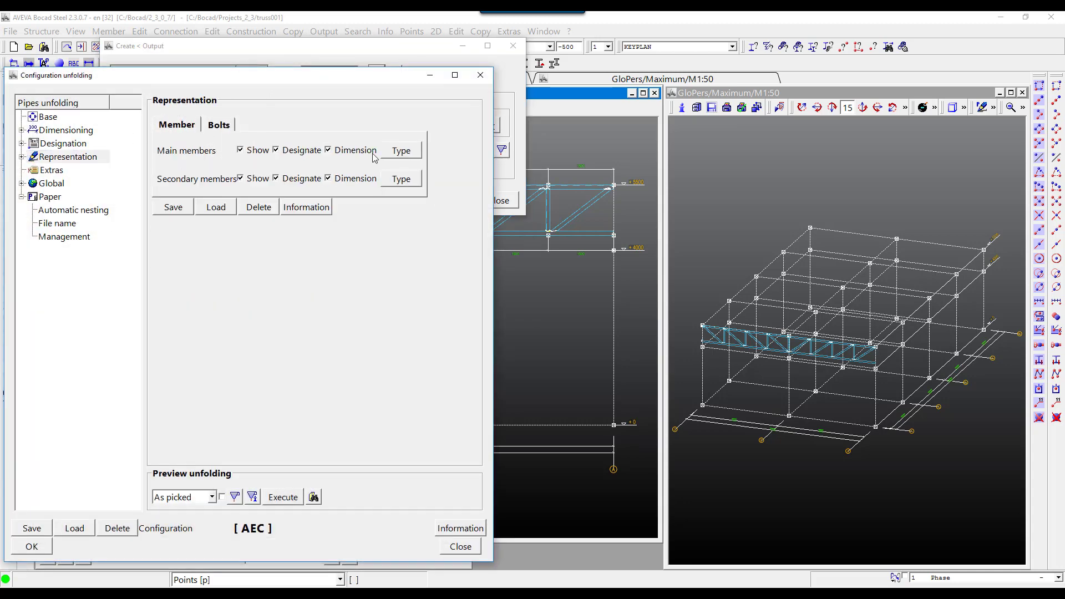
click(391, 154)
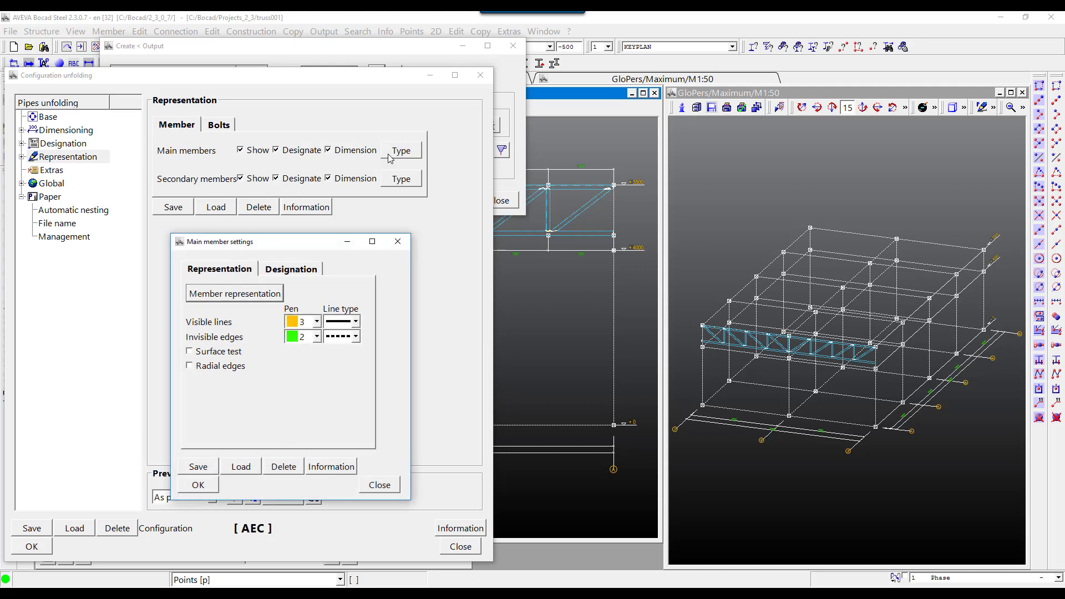
click(226, 366)
click(198, 484)
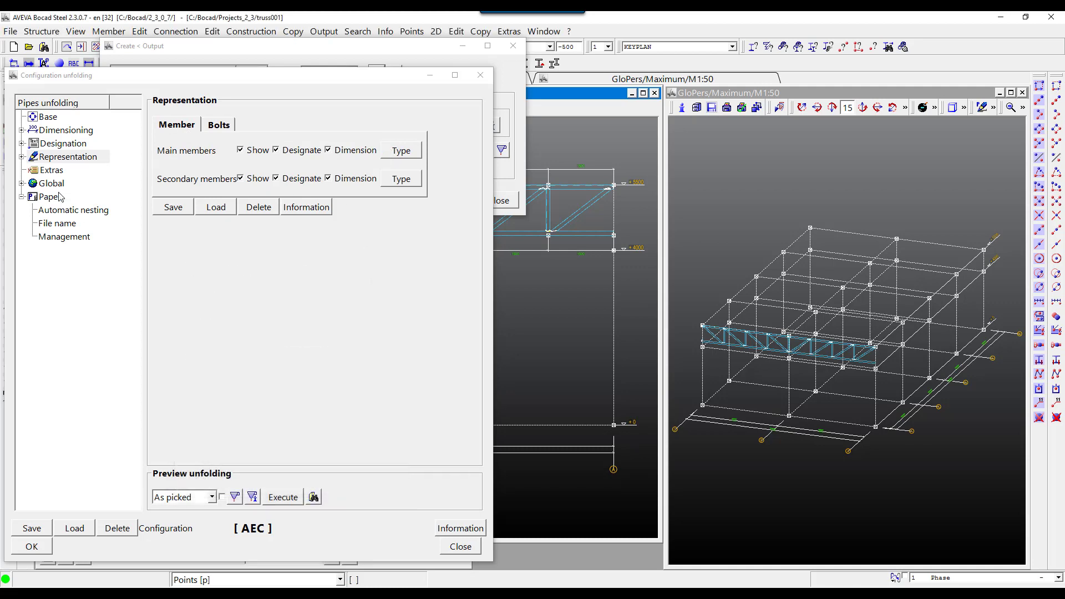
Step: Set X shortening to yes and enable radial edges for secondary members
click(22, 157)
click(60, 183)
click(184, 168)
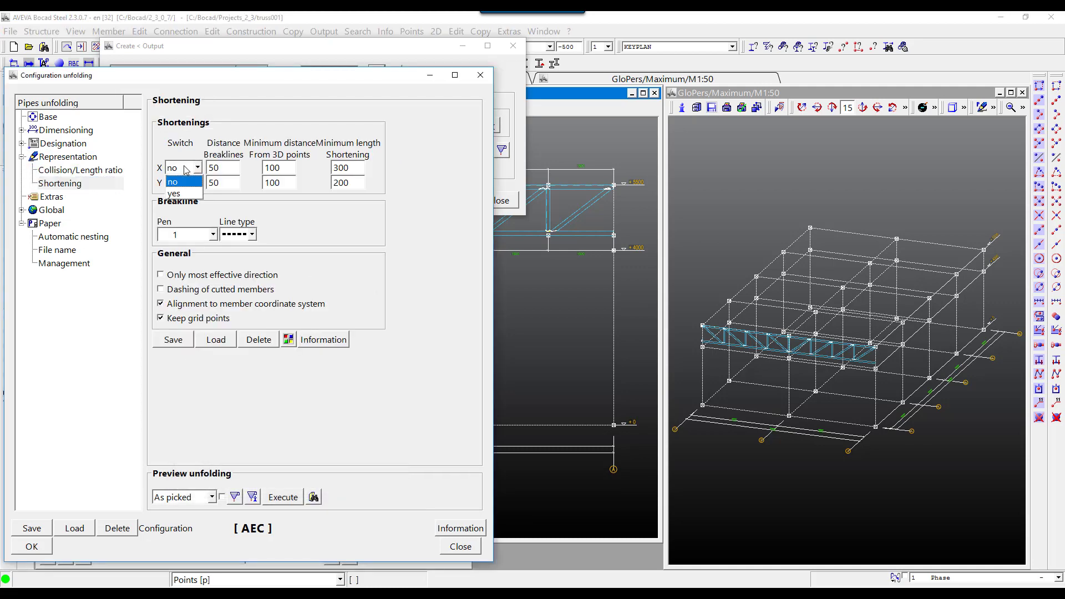
click(184, 193)
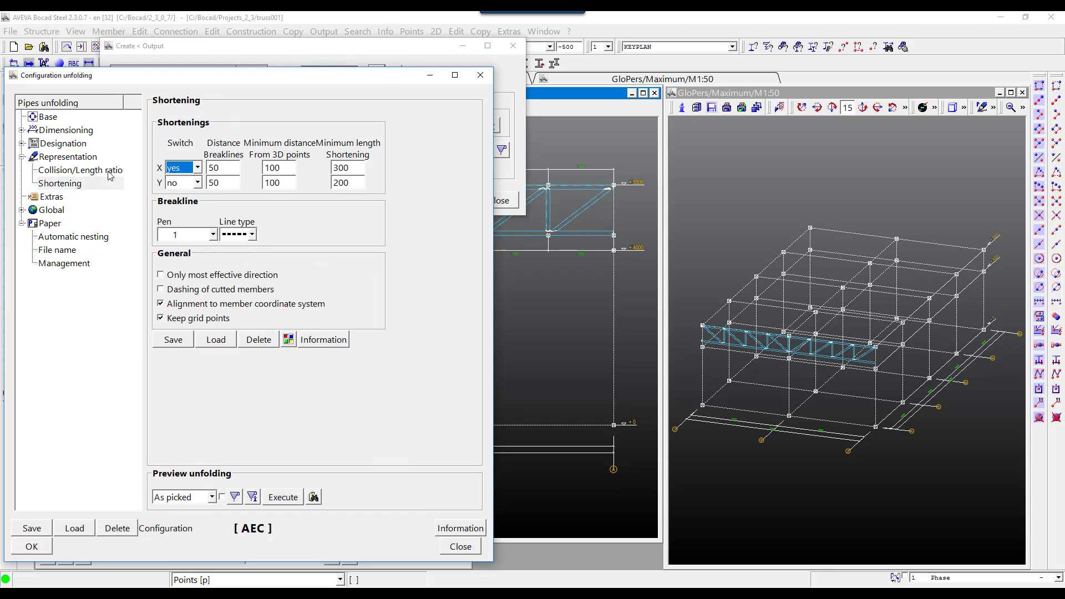
click(68, 158)
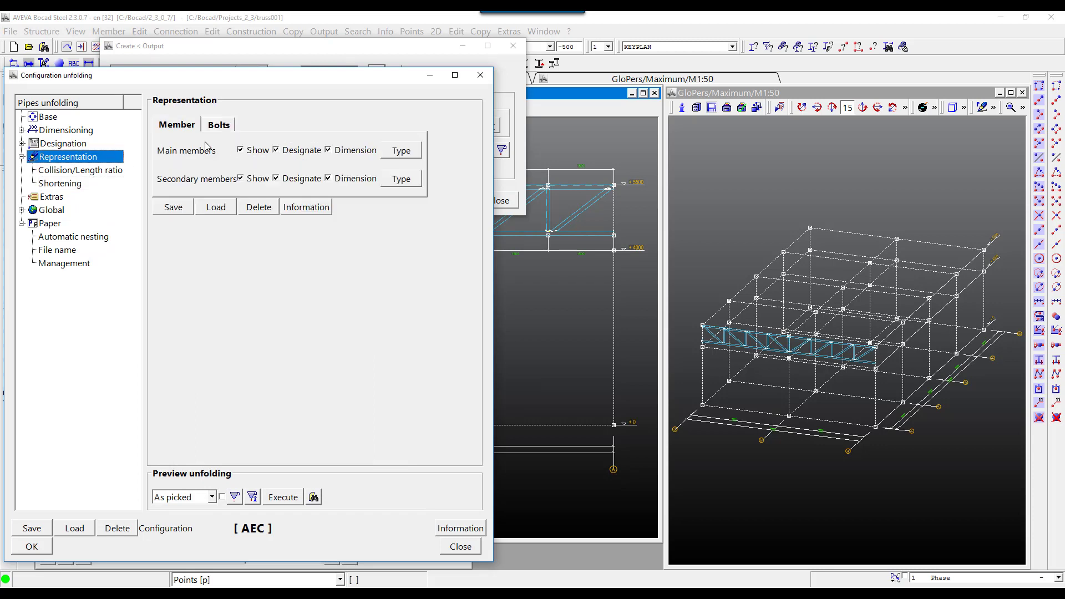
click(409, 182)
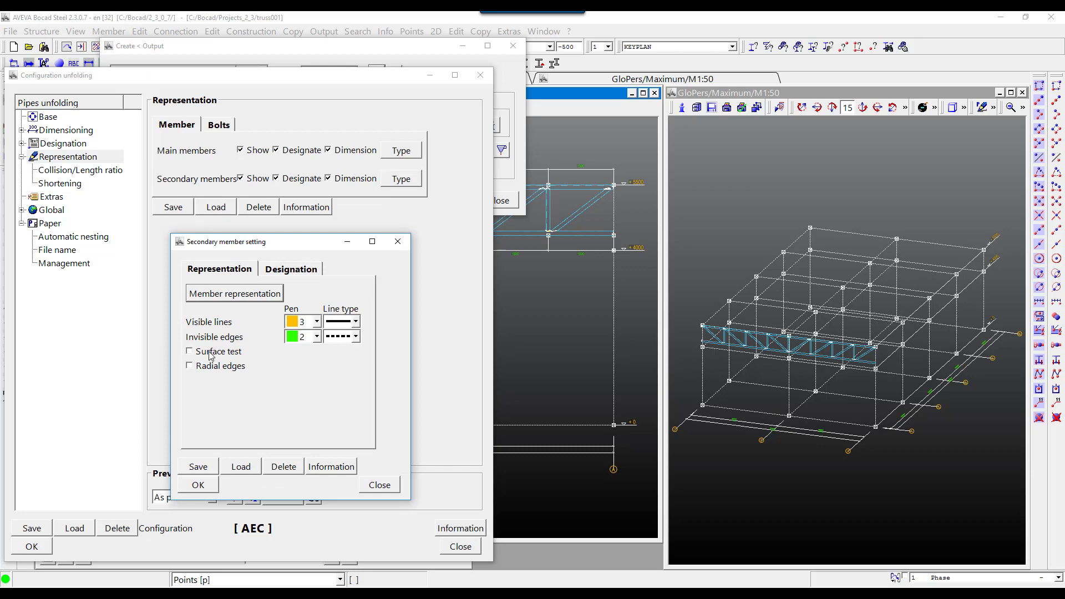
click(211, 487)
Step: Preview the unfolding of a picked vertical truss member, then close the configuration
click(31, 547)
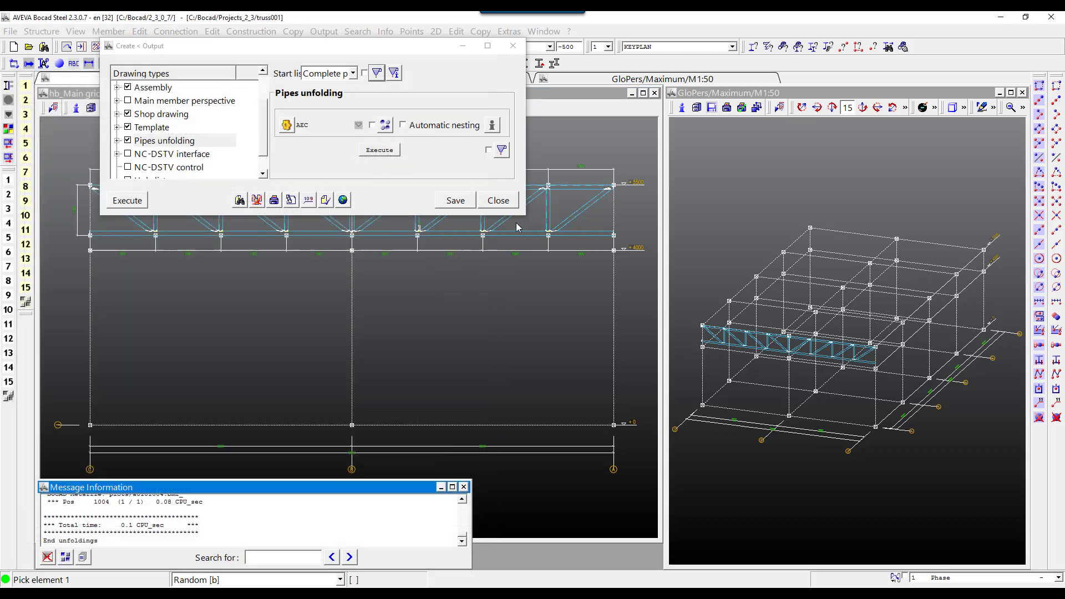
click(547, 214)
right_click(547, 216)
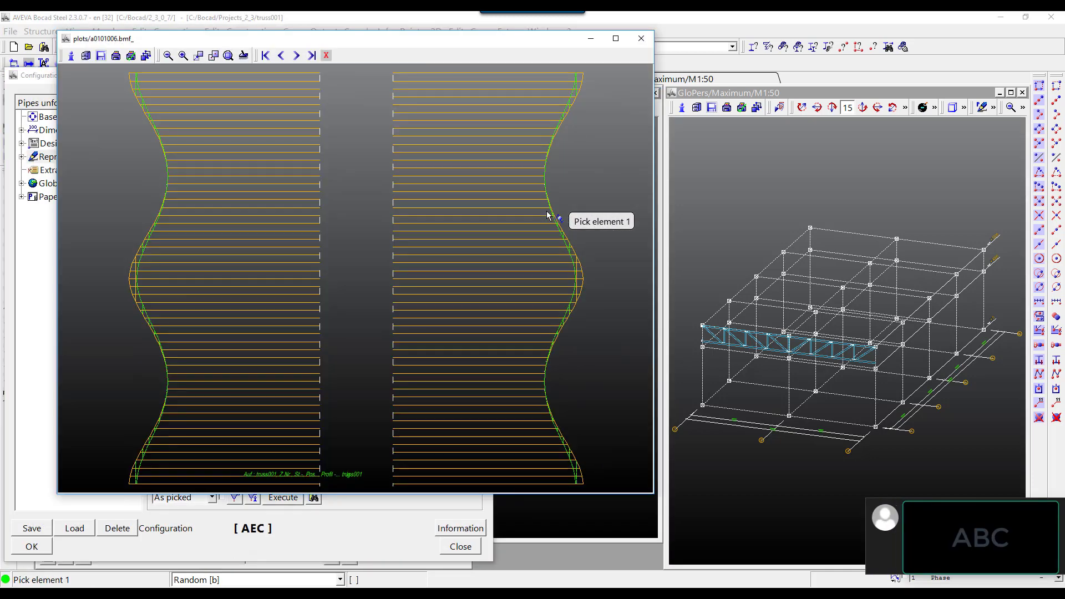
click(327, 56)
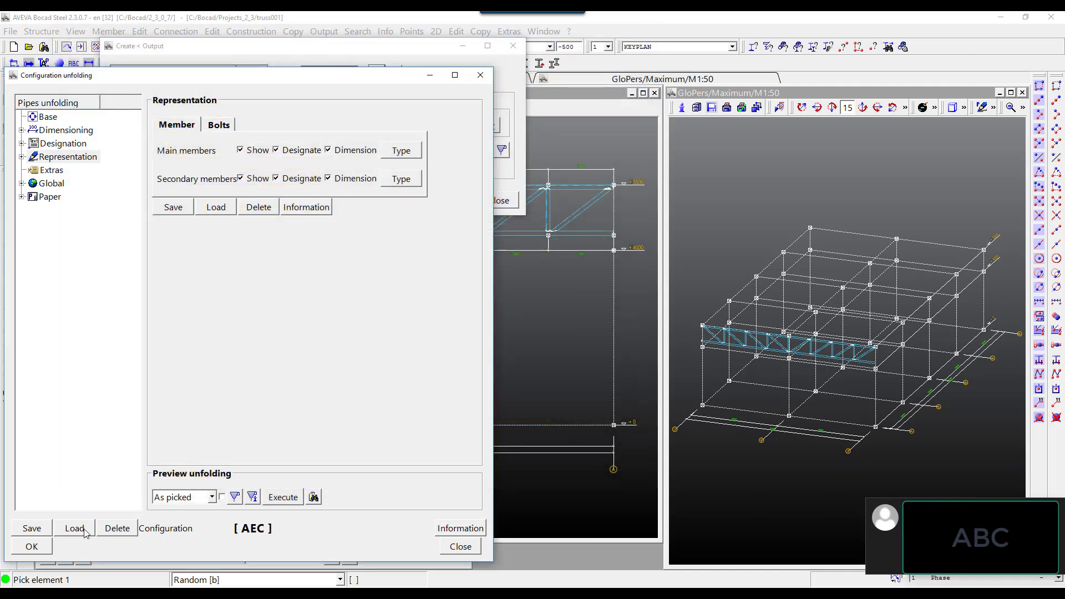
click(31, 546)
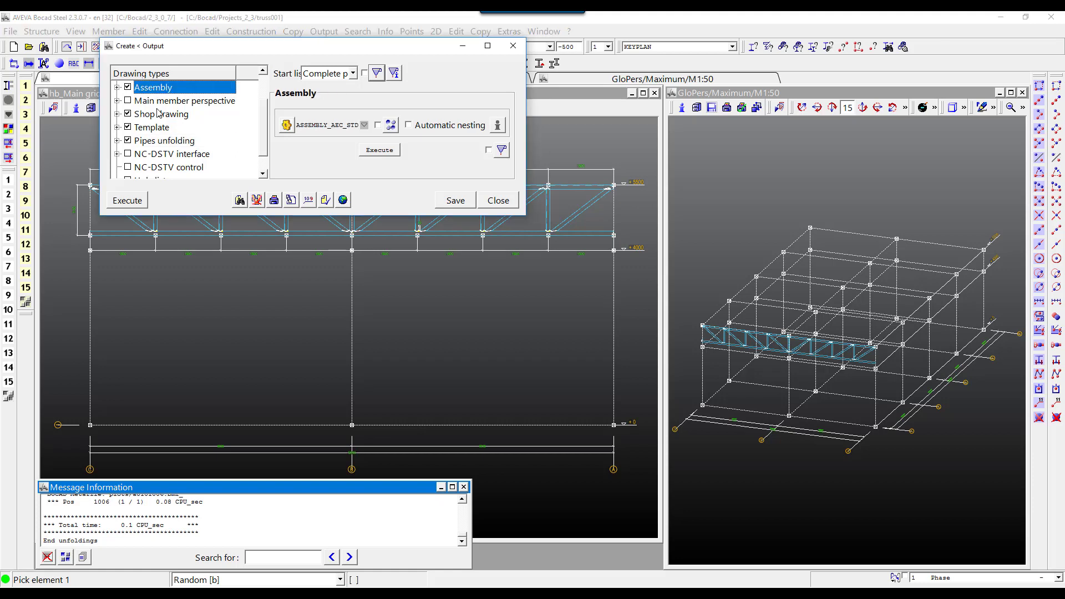
Step: Generate the checked shop, template, assembly and pipe-unfolding drawings and browse the plot files
click(160, 114)
click(162, 140)
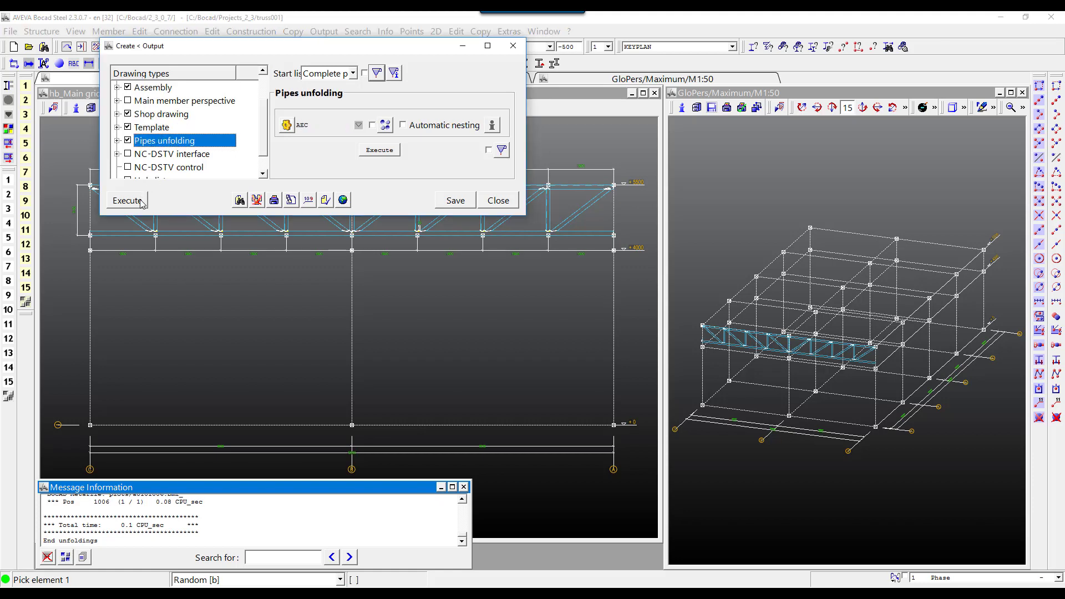
click(140, 202)
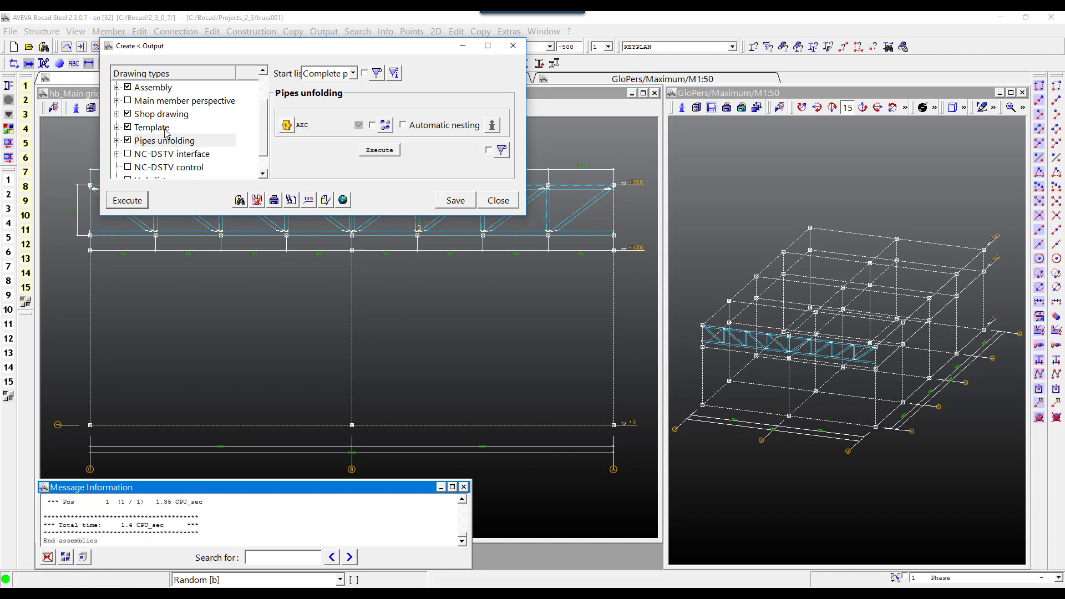
click(240, 201)
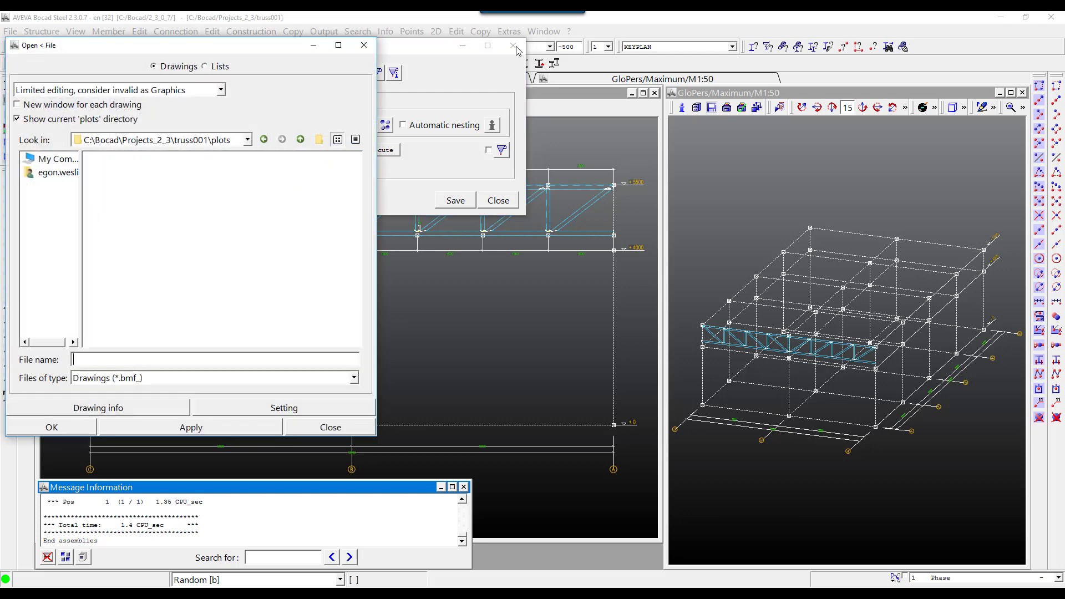
Step: View the unfolding drawings a0101001 through a0101006
click(514, 48)
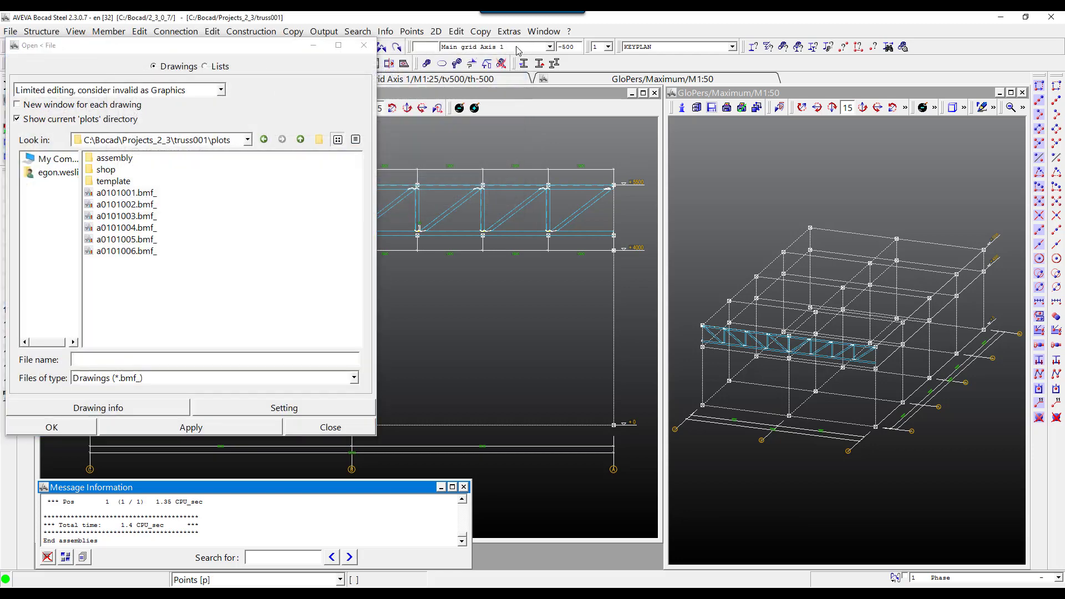
double_click(114, 193)
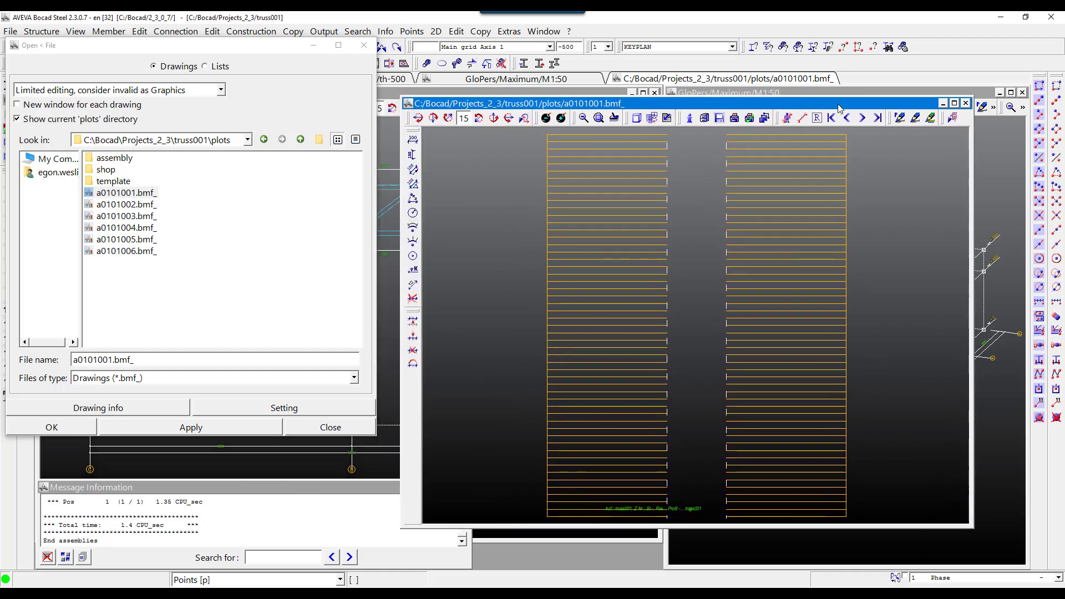
click(862, 118)
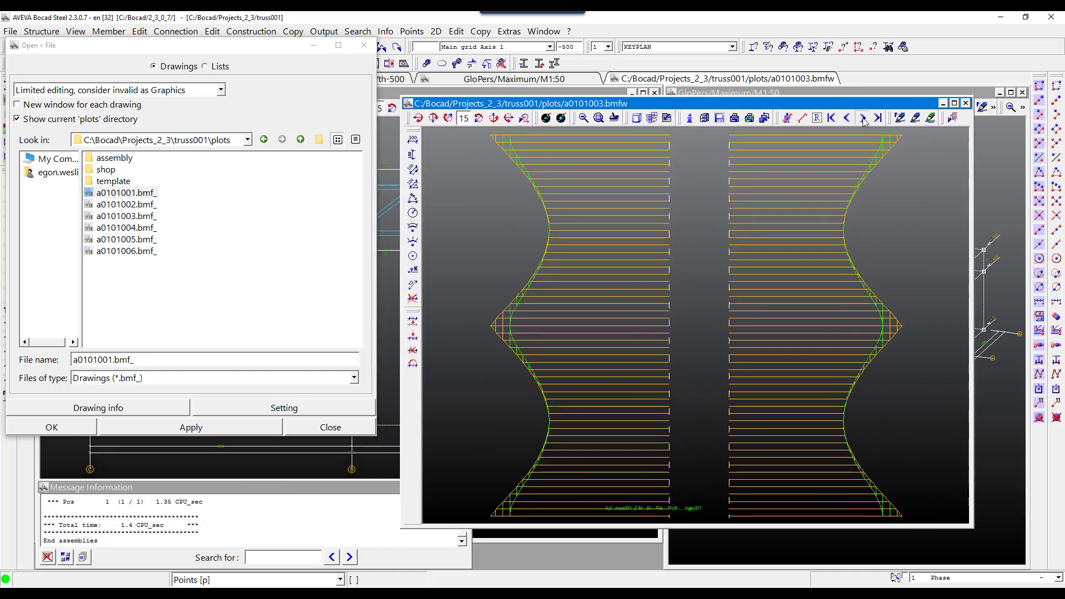
click(966, 103)
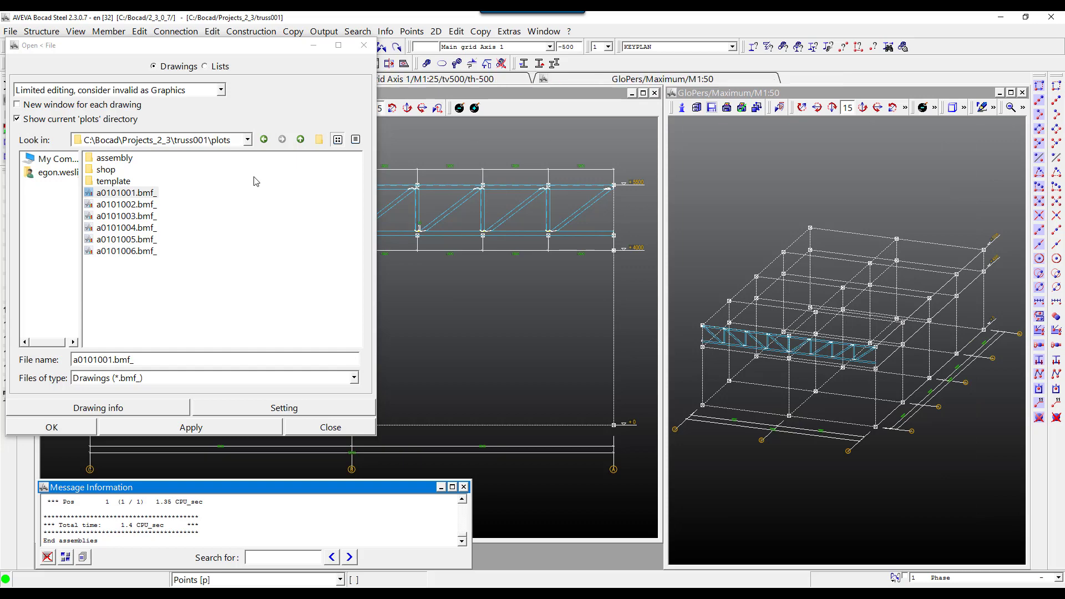
Step: Page through the shop drawings to the end of the list and close them
double_click(111, 171)
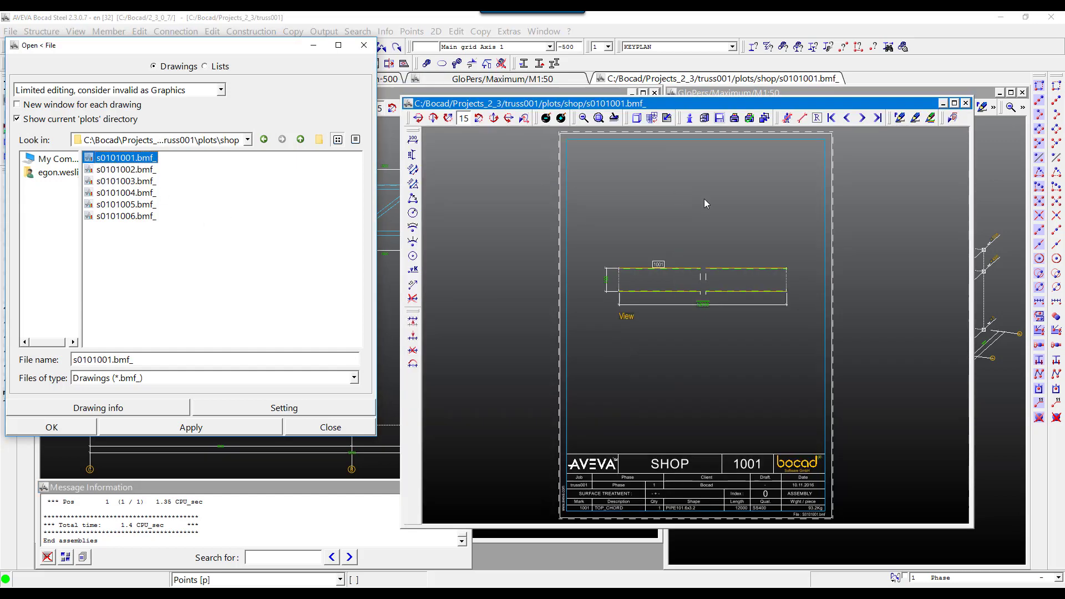
click(863, 118)
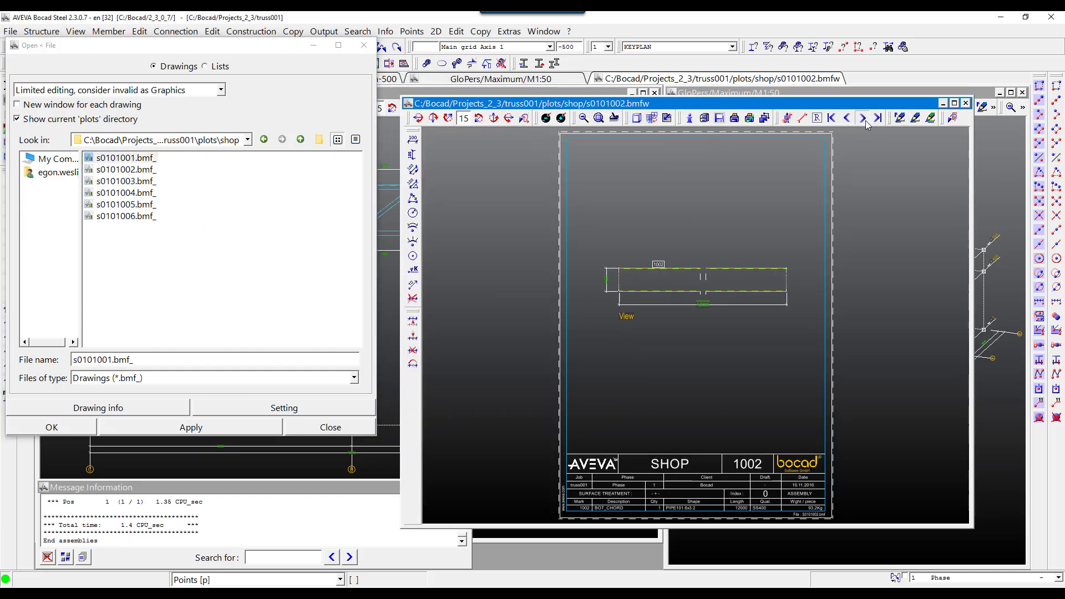
click(863, 118)
click(866, 122)
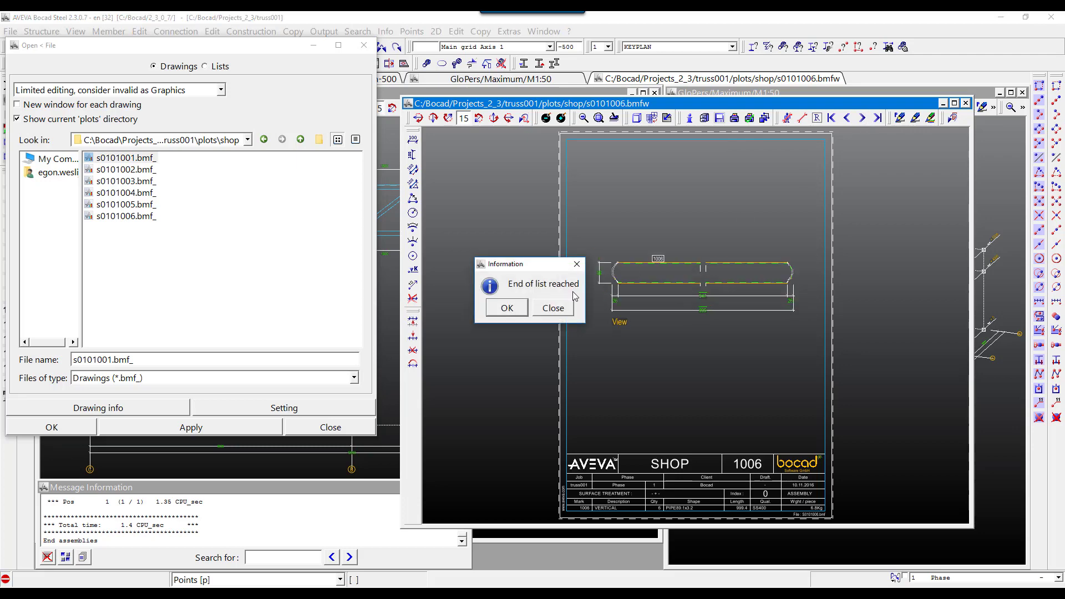
click(548, 308)
click(967, 103)
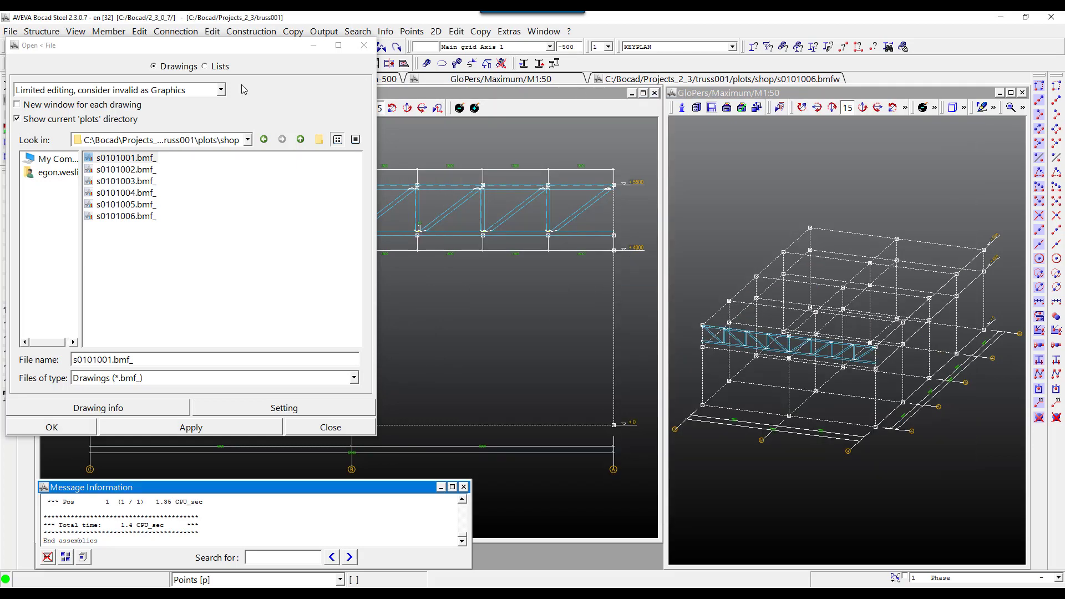
Step: Inspect assembly drawing a0100001.bmf_ and its parts list, then close it and the file dialog
click(202, 221)
key(BackSpace)
click(114, 160)
double_click(114, 160)
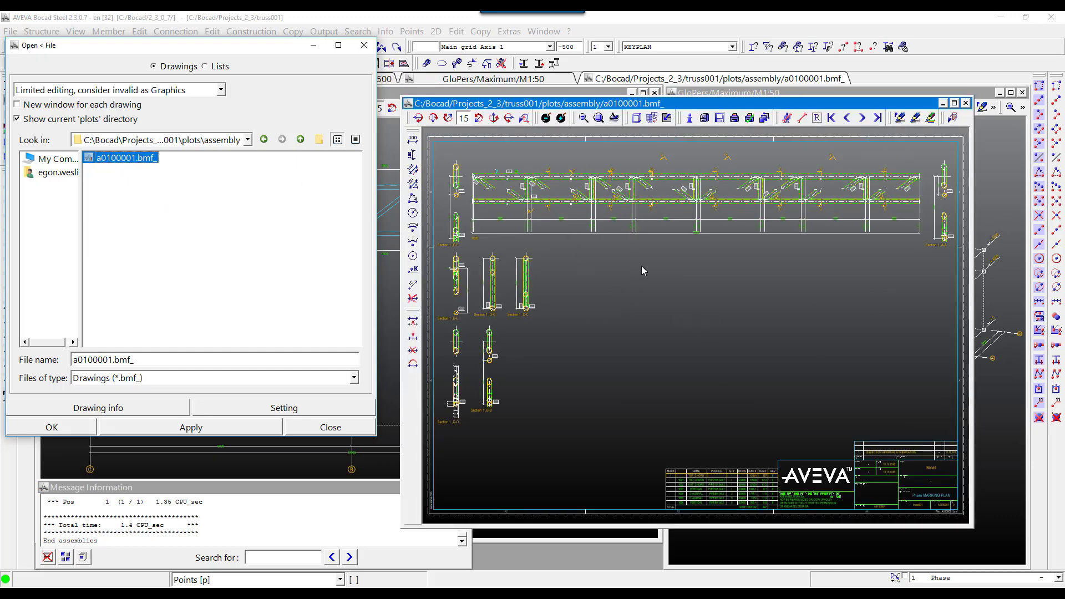
drag(647, 462, 790, 526)
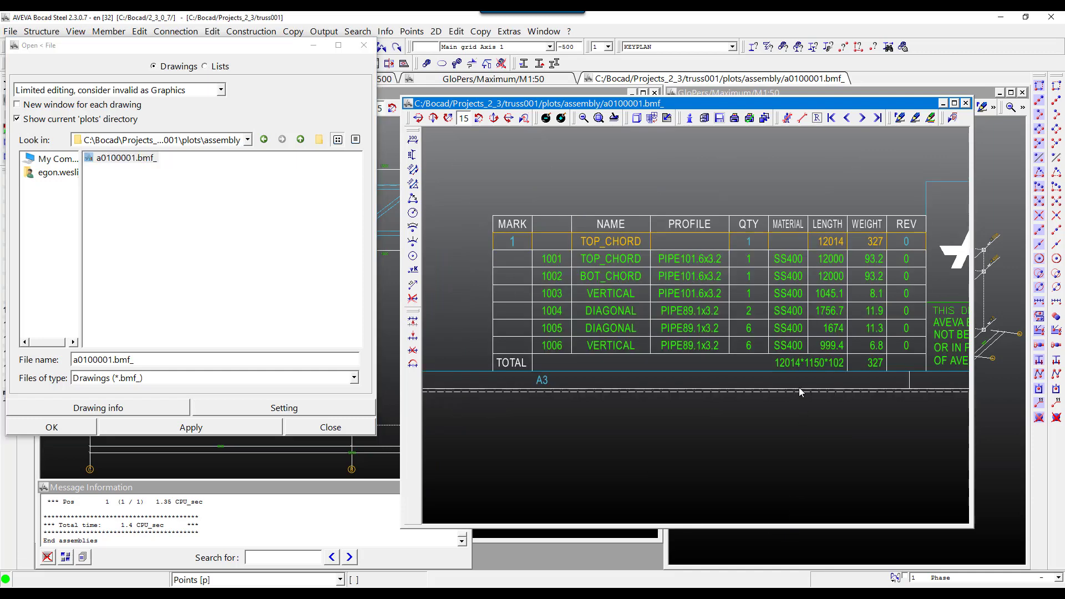
right_click(798, 385)
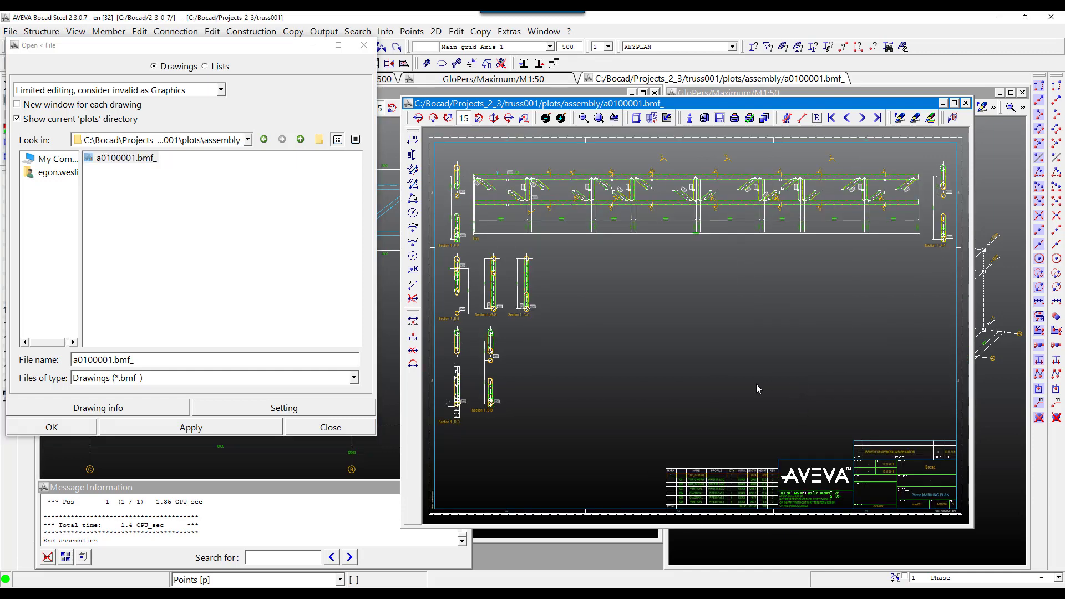
click(966, 104)
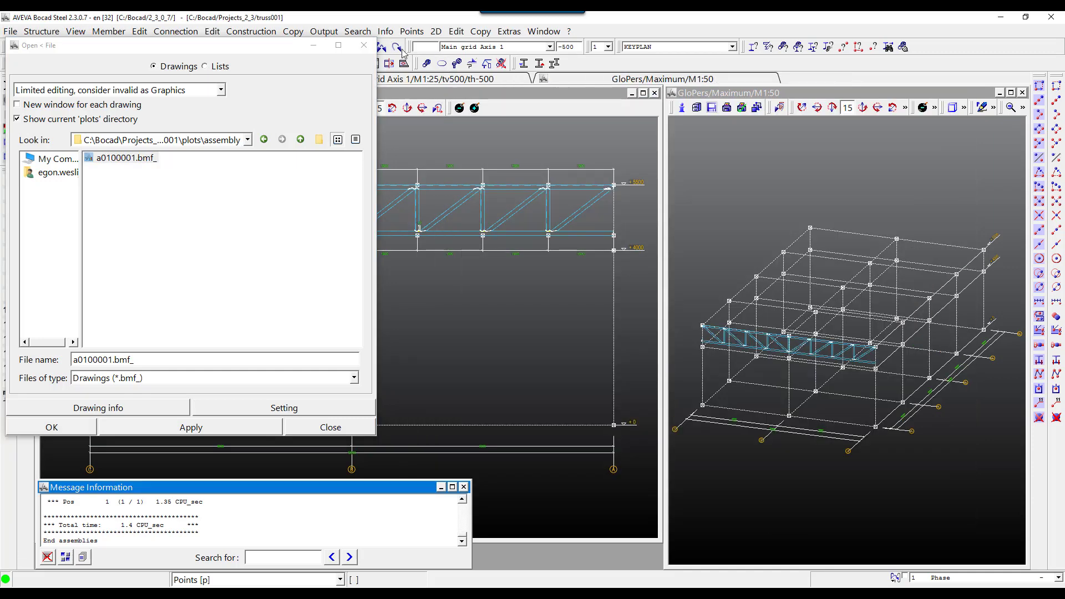
click(364, 45)
click(317, 32)
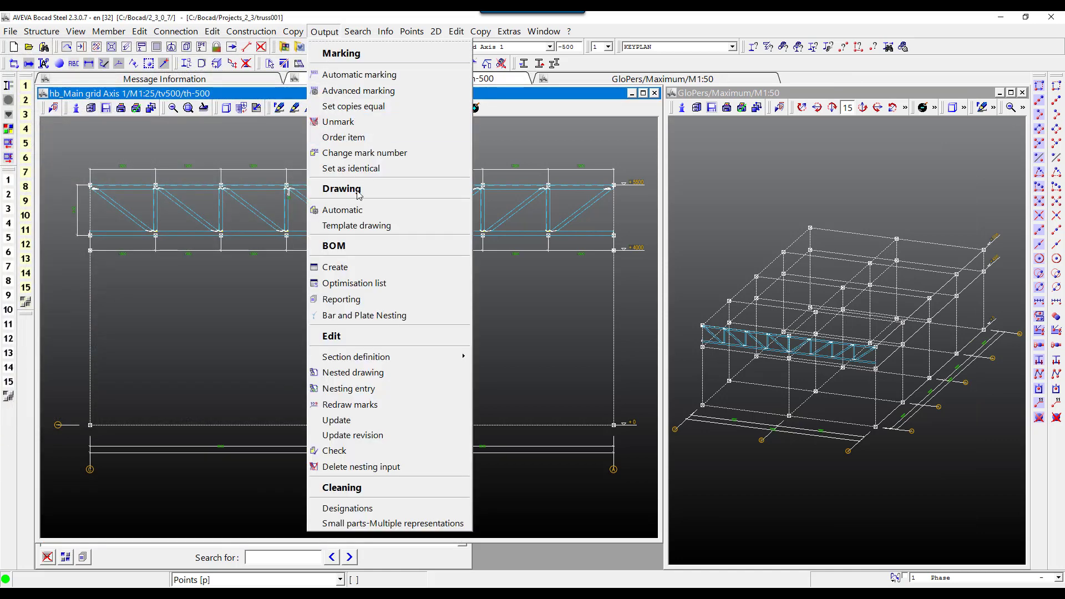
Step: Open the Assembly drawing configuration at Model > Location of section
click(387, 218)
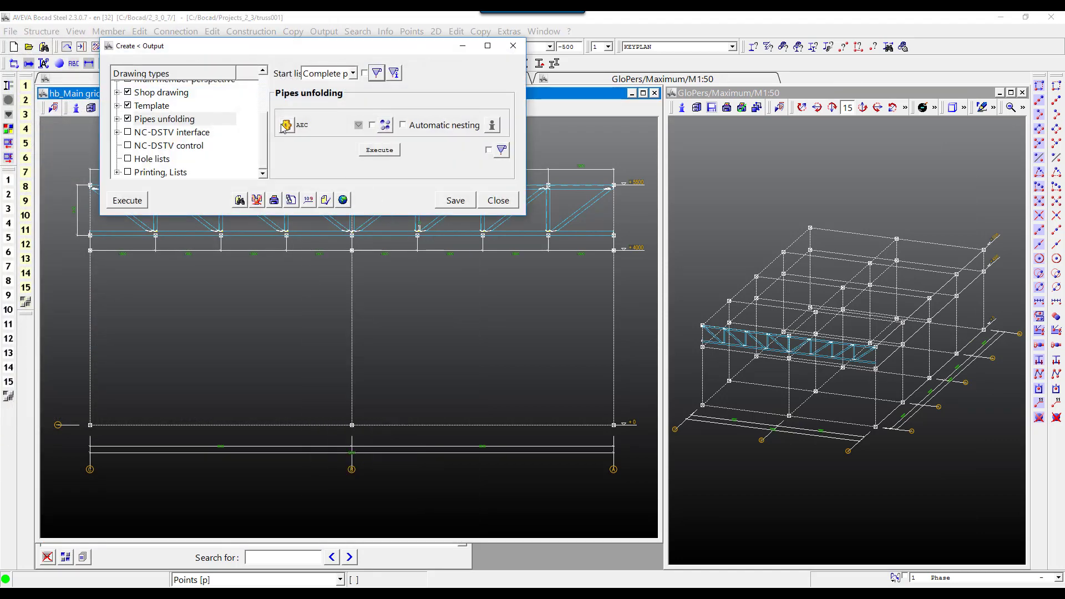
scroll(198, 133, up, 3)
click(162, 128)
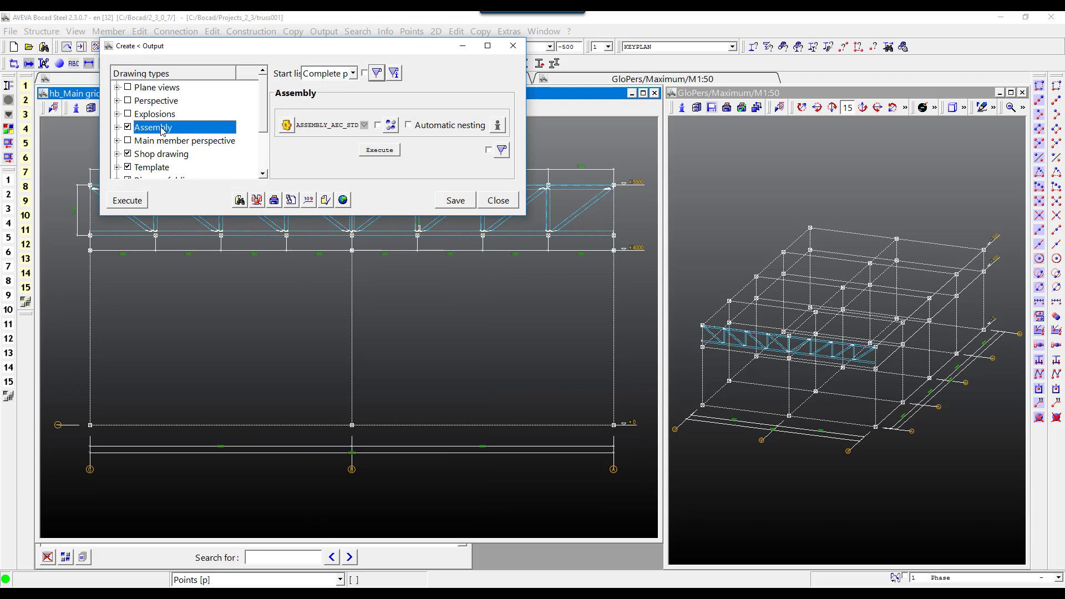
click(287, 125)
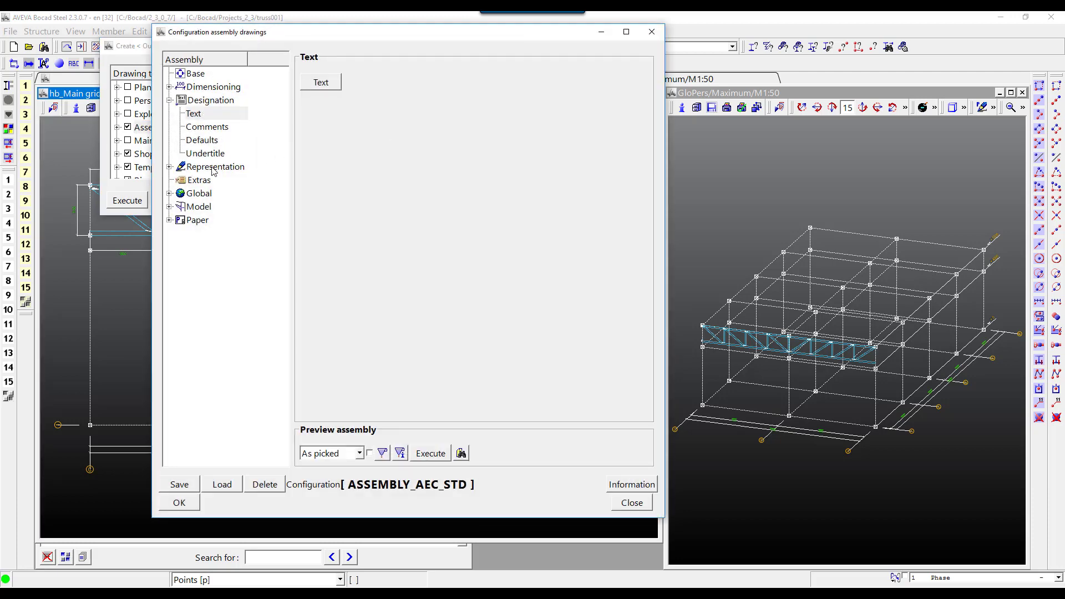
click(169, 207)
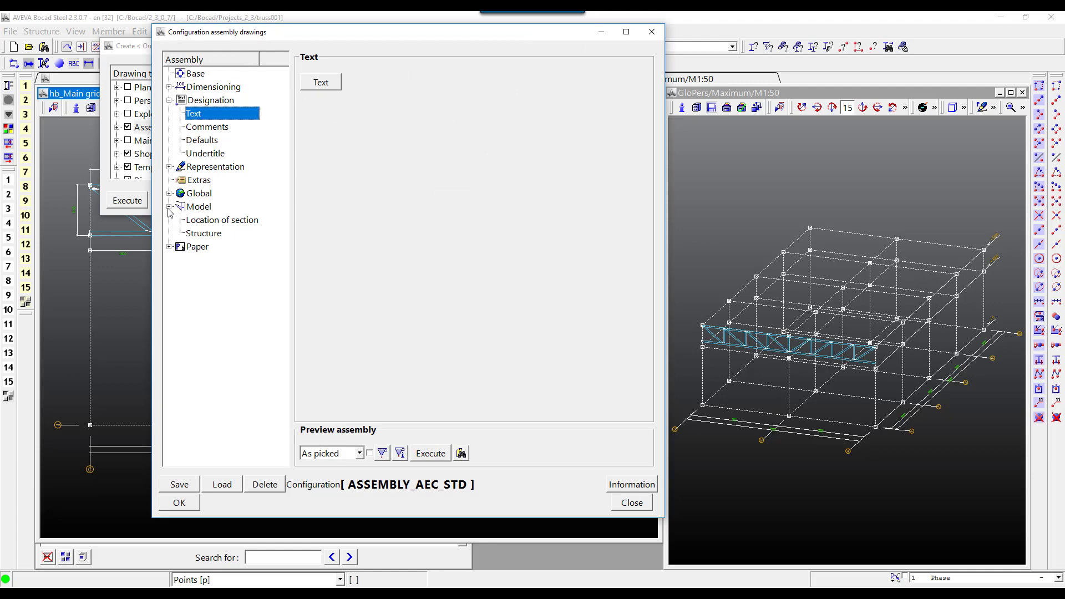
click(222, 220)
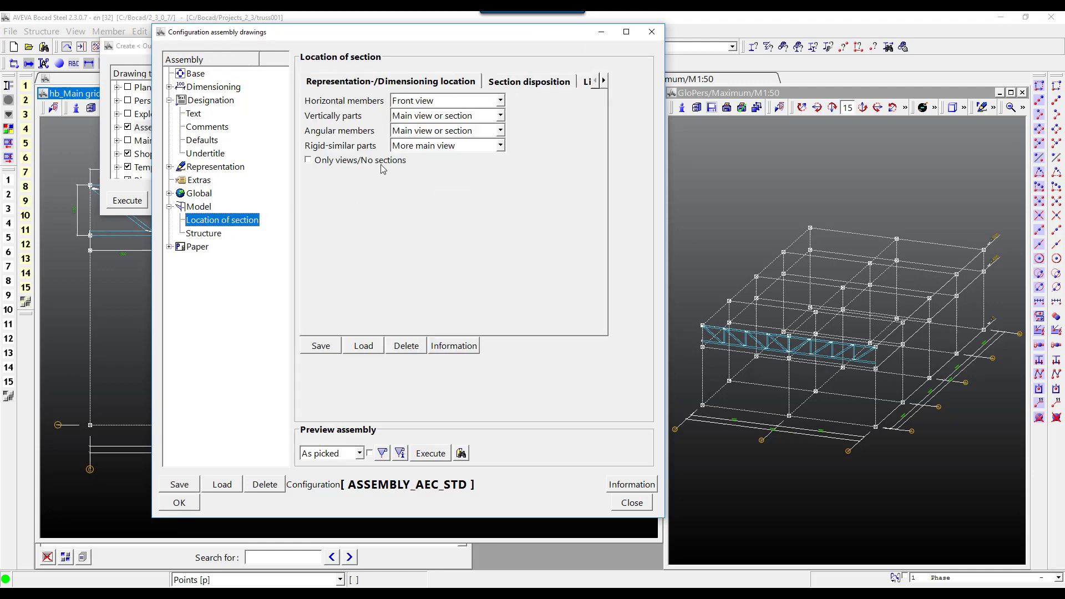
Step: Place members in Front view, rigid-similar parts in More main view, and preview the complete project
click(432, 146)
click(431, 146)
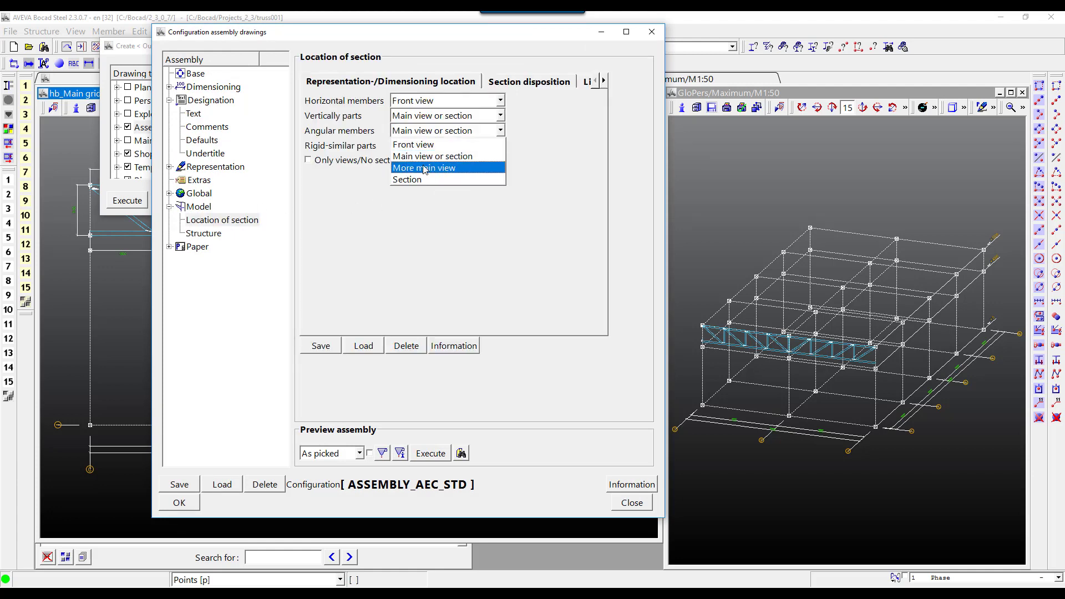
click(427, 132)
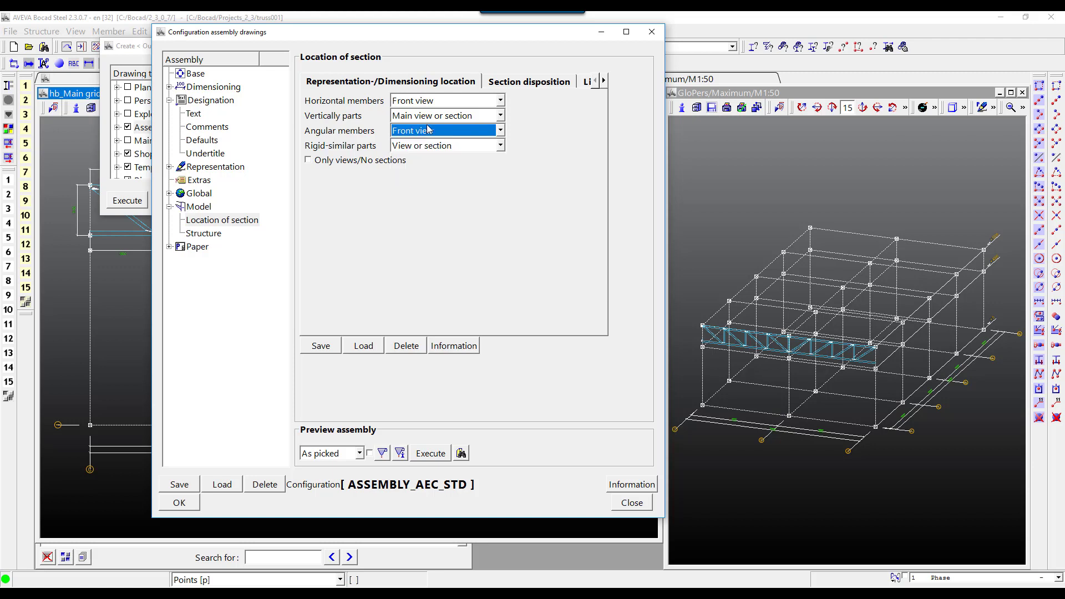
click(430, 123)
click(442, 145)
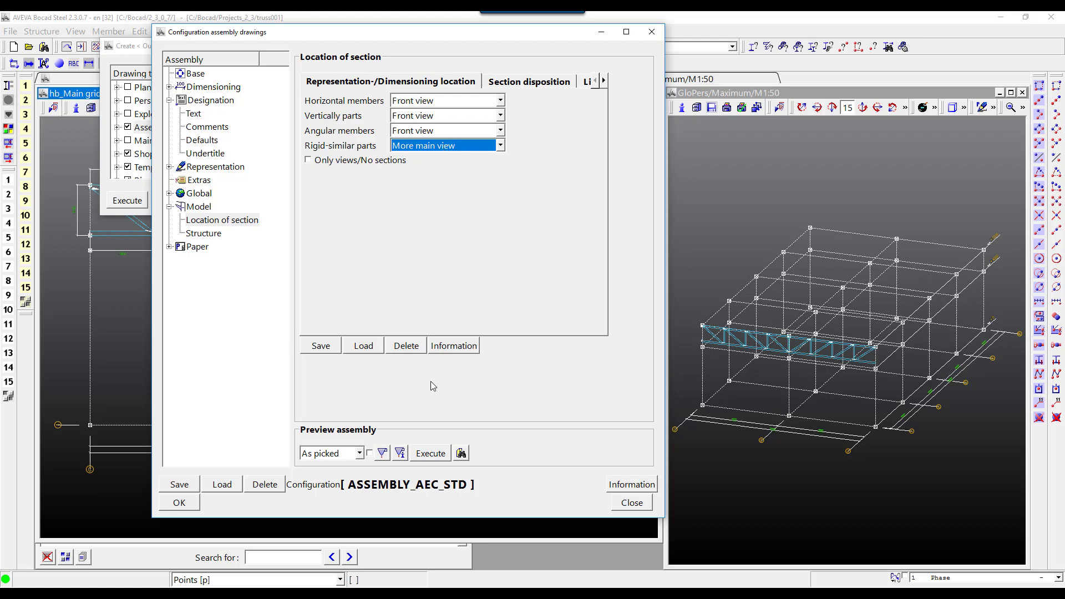
click(349, 453)
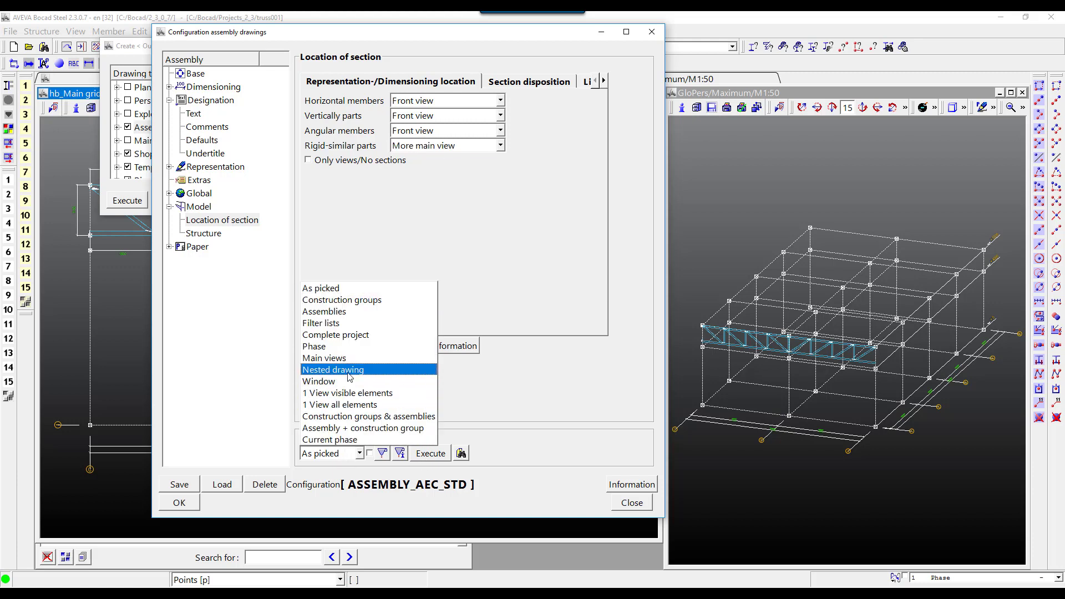
click(354, 335)
click(430, 453)
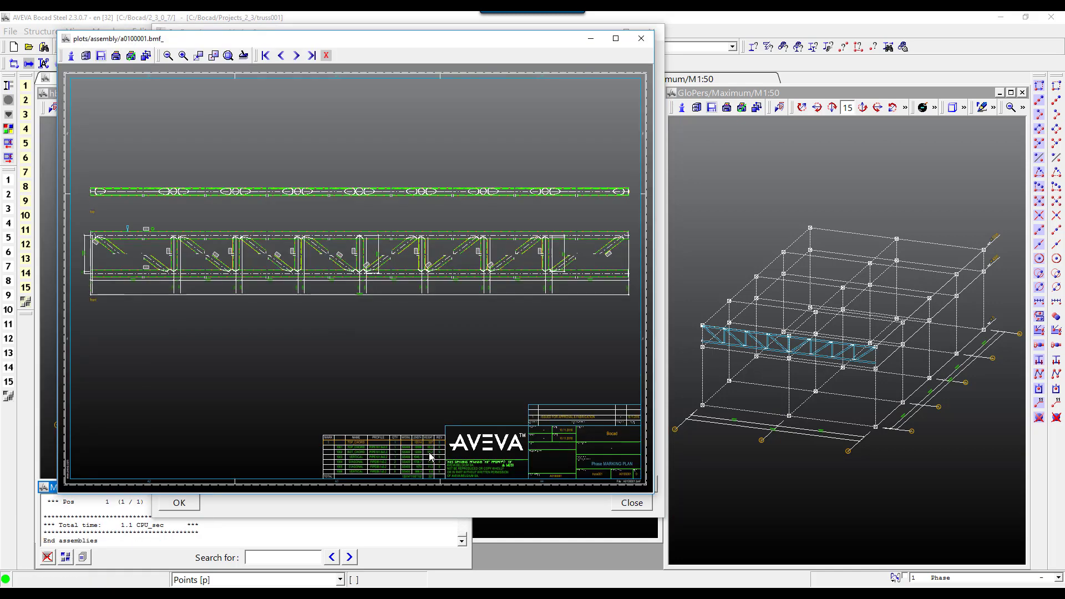
click(326, 55)
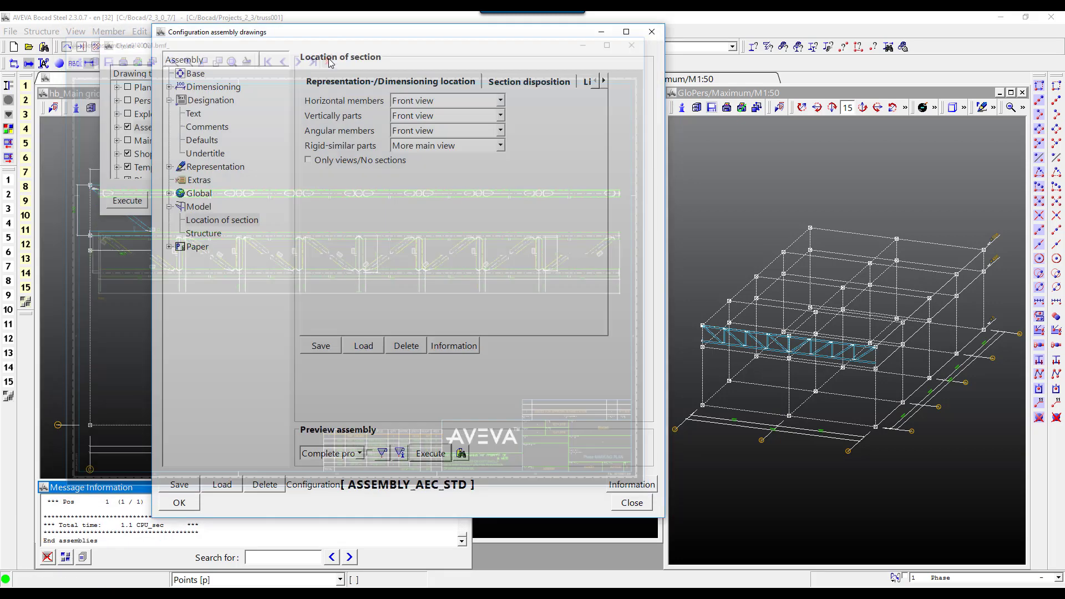
Step: Set X and Y shortening to no and regenerate the assembly preview
click(169, 167)
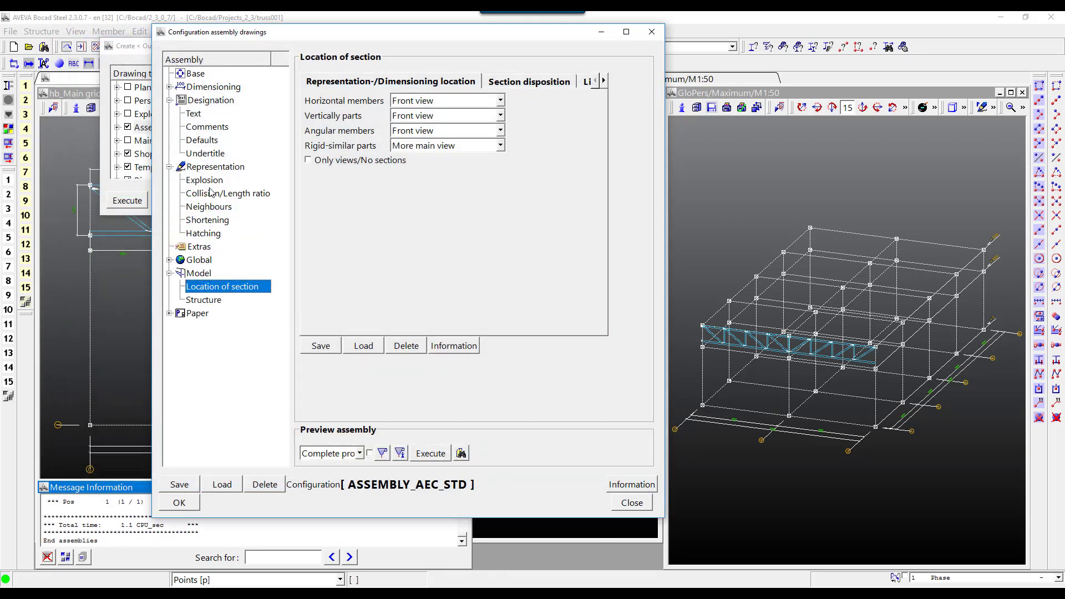
click(225, 220)
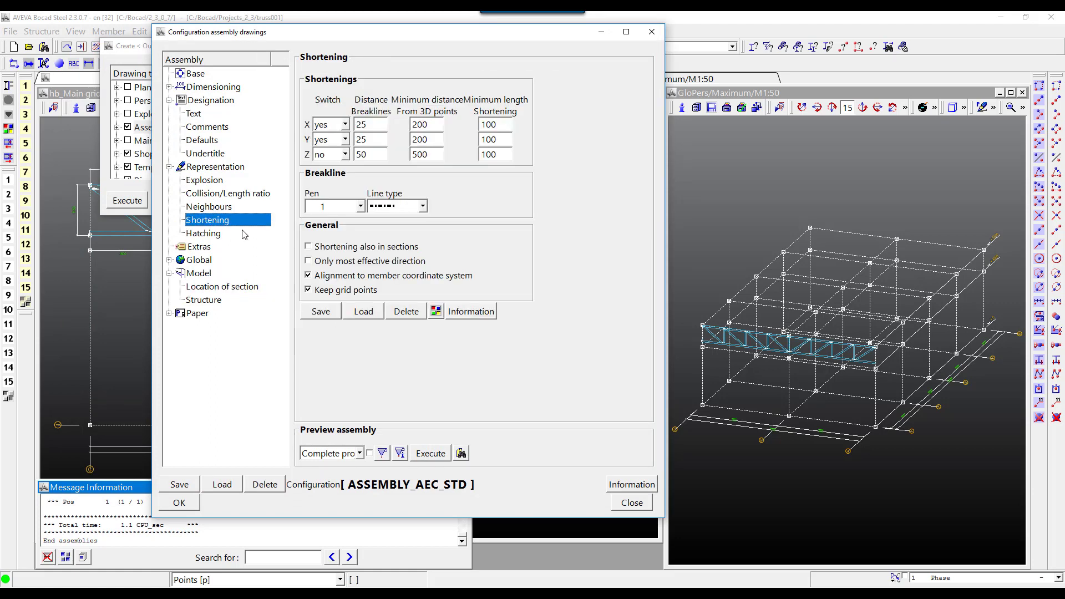
click(327, 139)
click(330, 124)
click(330, 136)
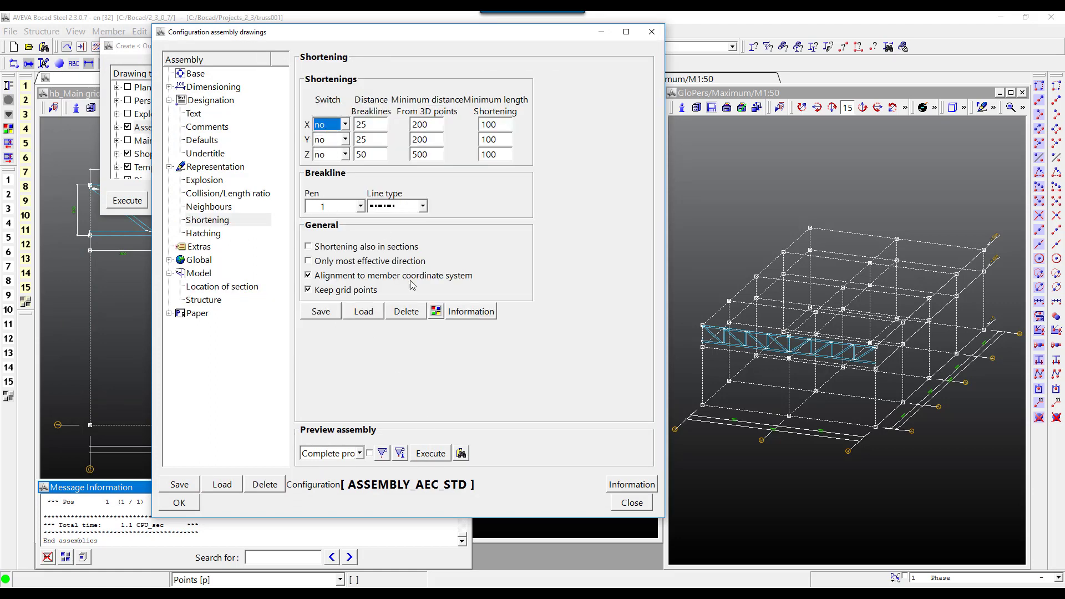
click(440, 457)
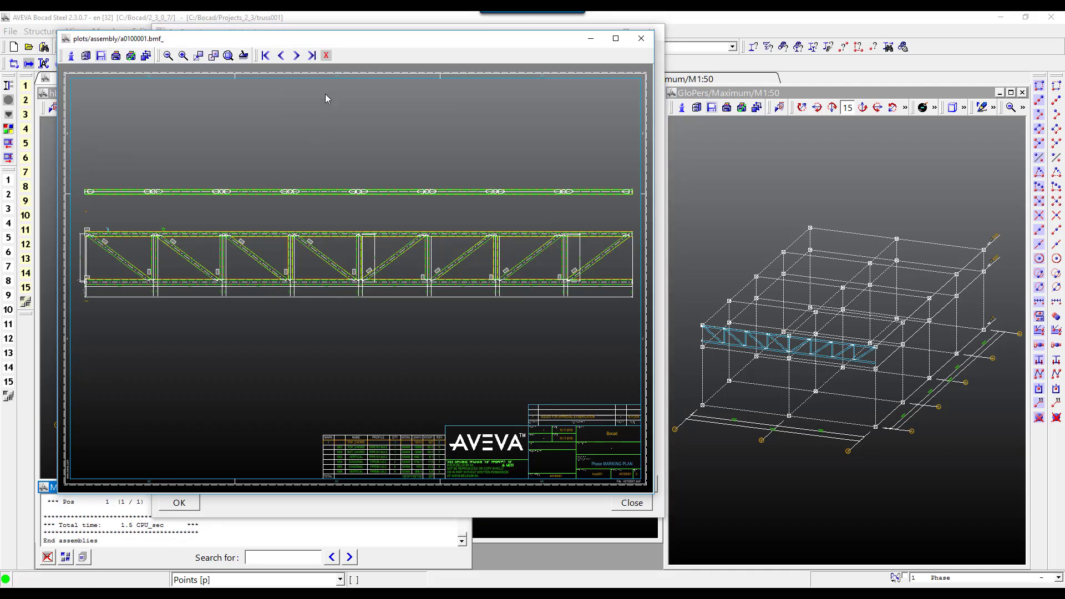
click(326, 56)
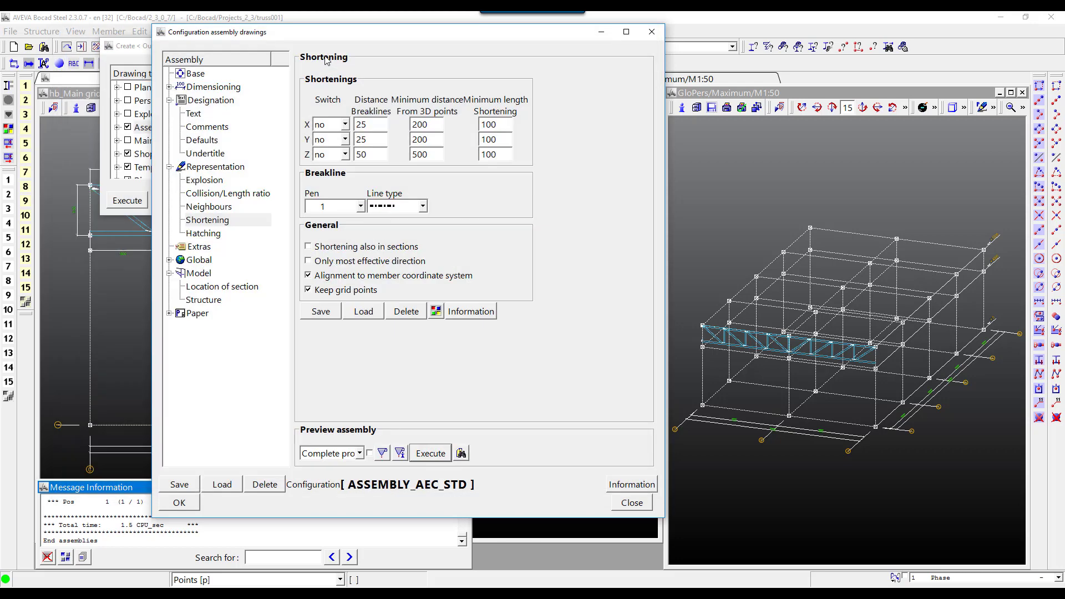
Step: Turn off main-member dimensioning and regenerate the assembly preview
click(214, 168)
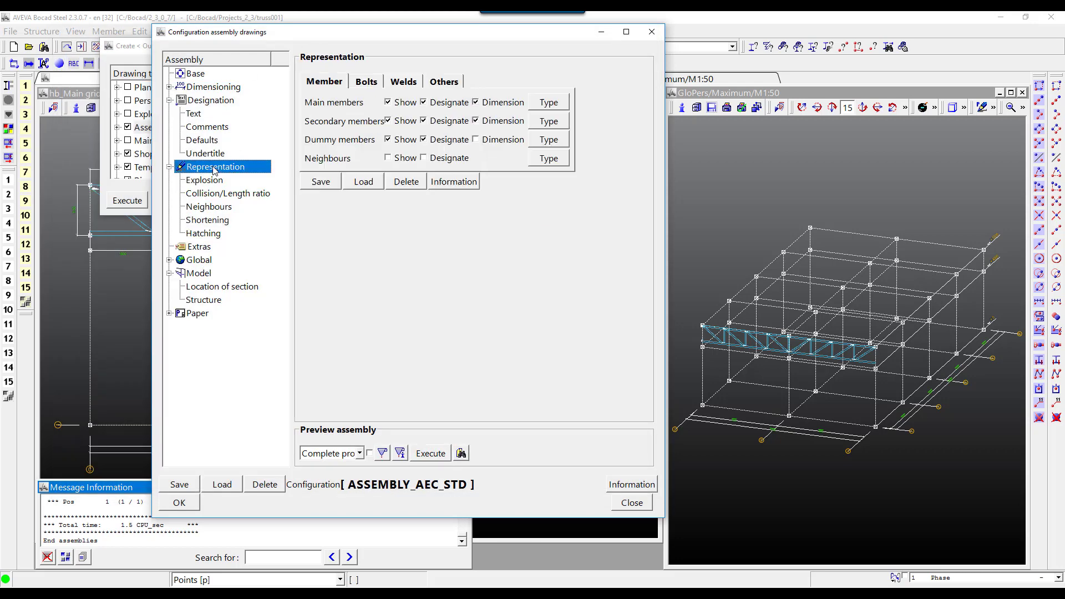
click(486, 102)
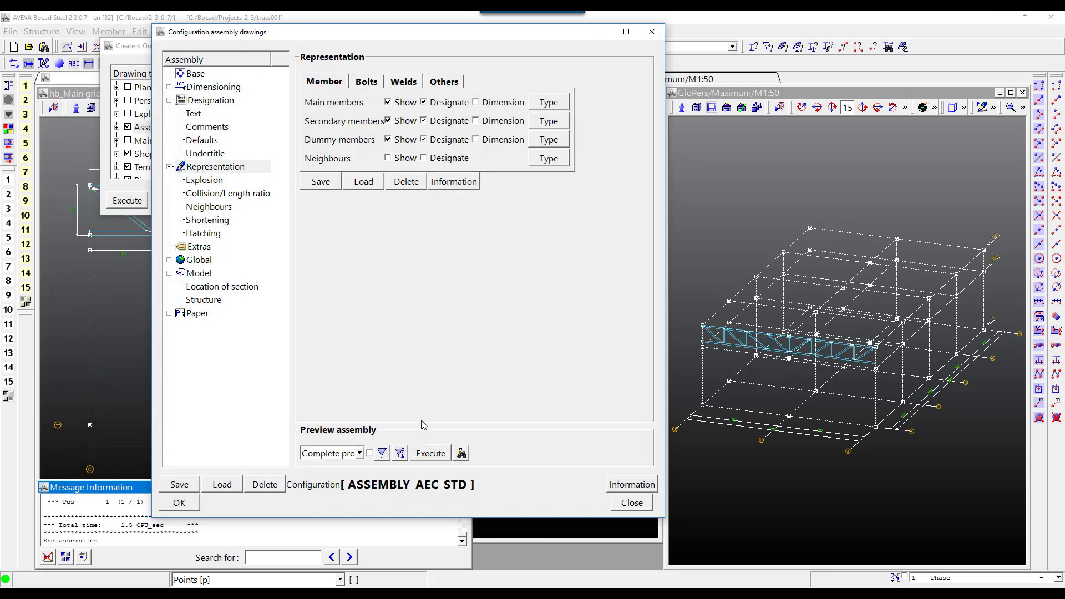
click(430, 453)
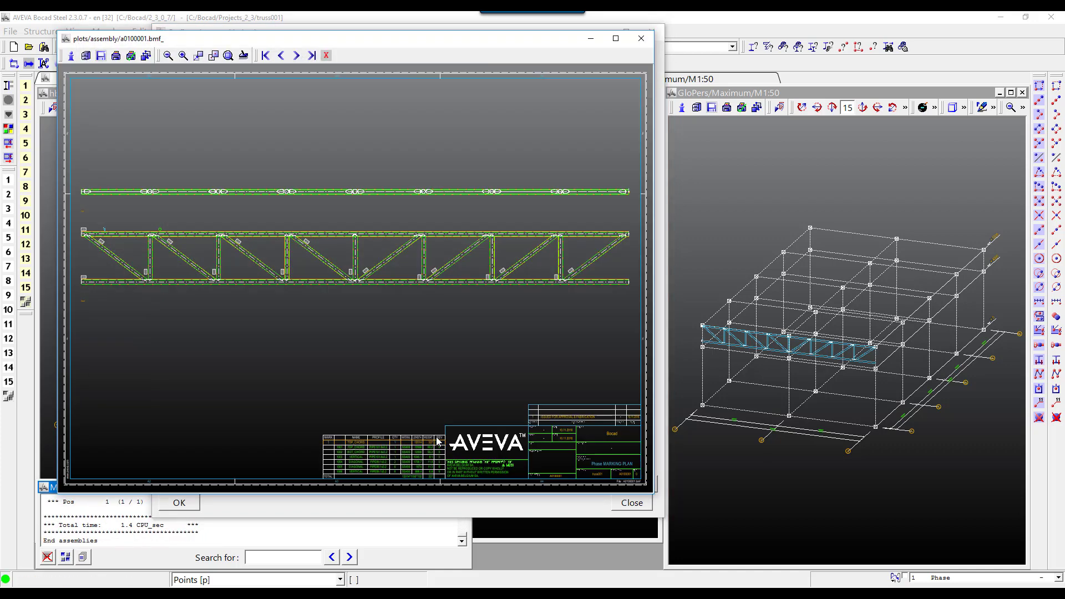
click(327, 57)
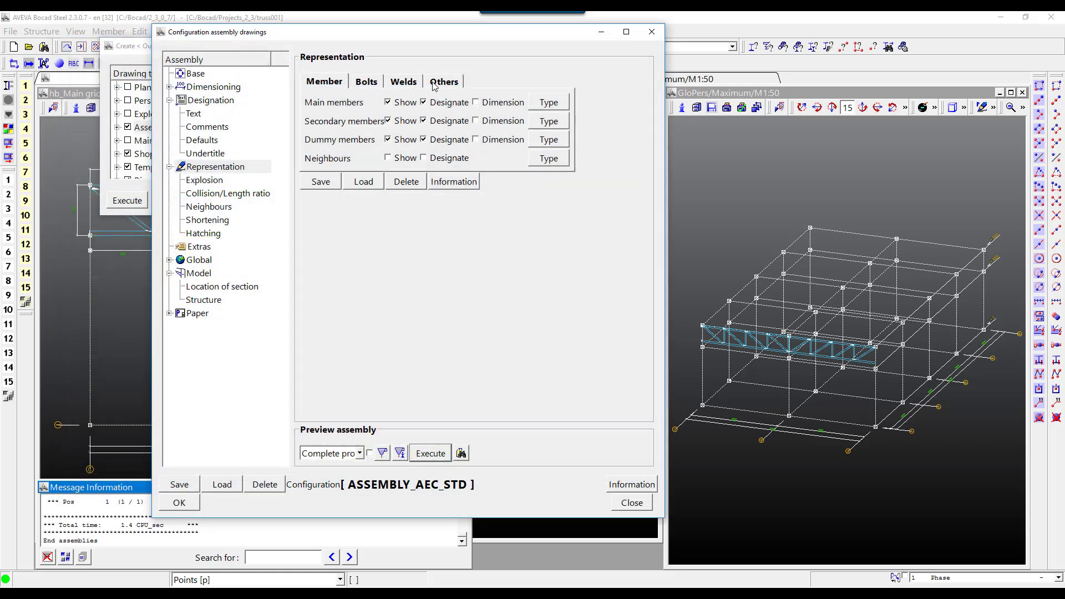
Step: Set the drawing-type filter for 2D elements in the main view, and accept the filter dialogs
click(434, 85)
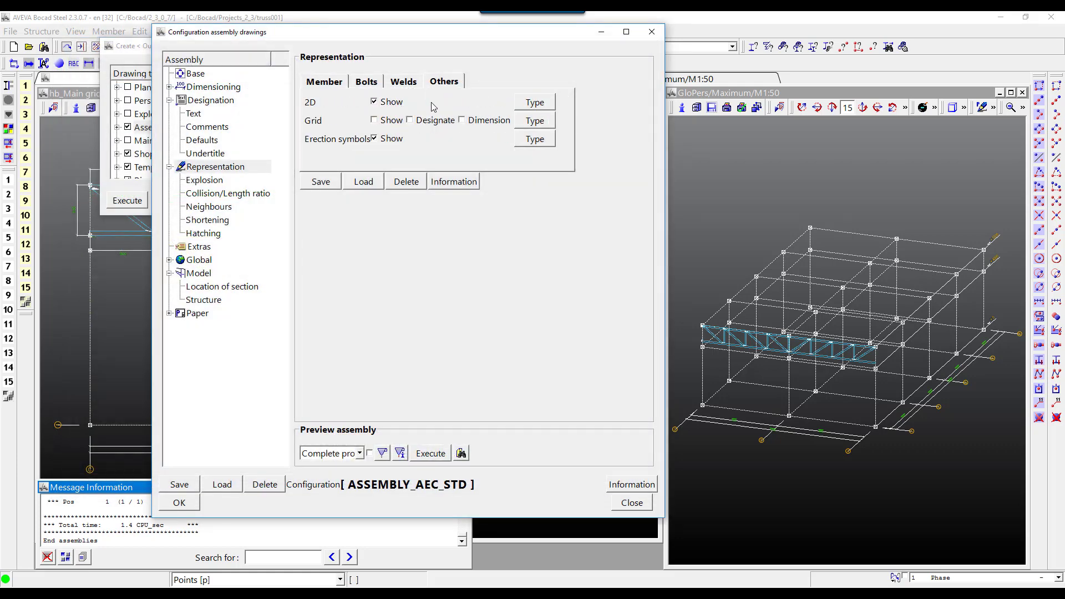
click(526, 105)
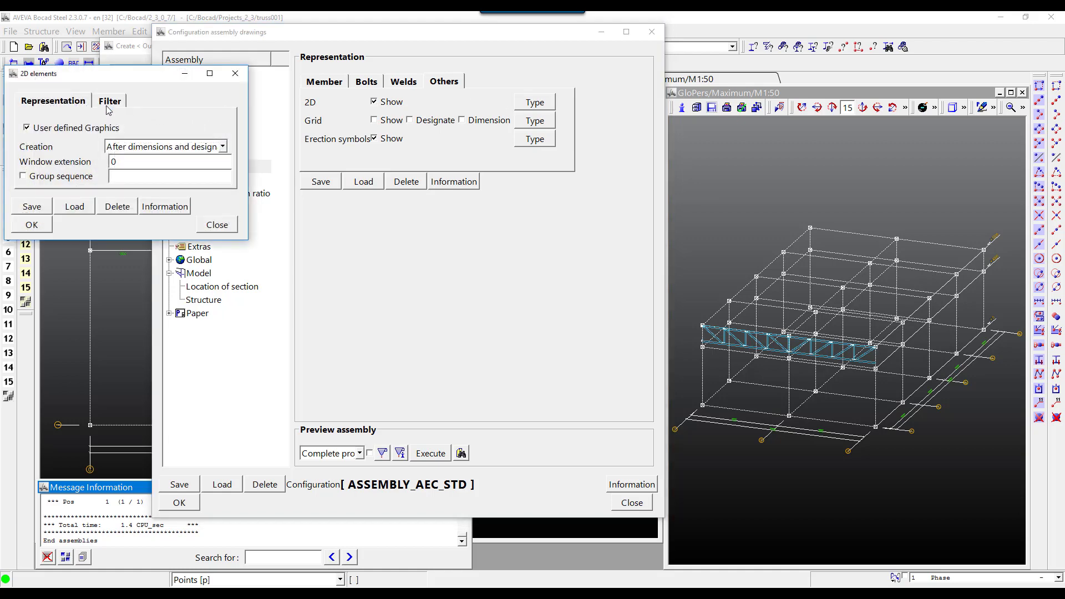
click(112, 107)
click(58, 126)
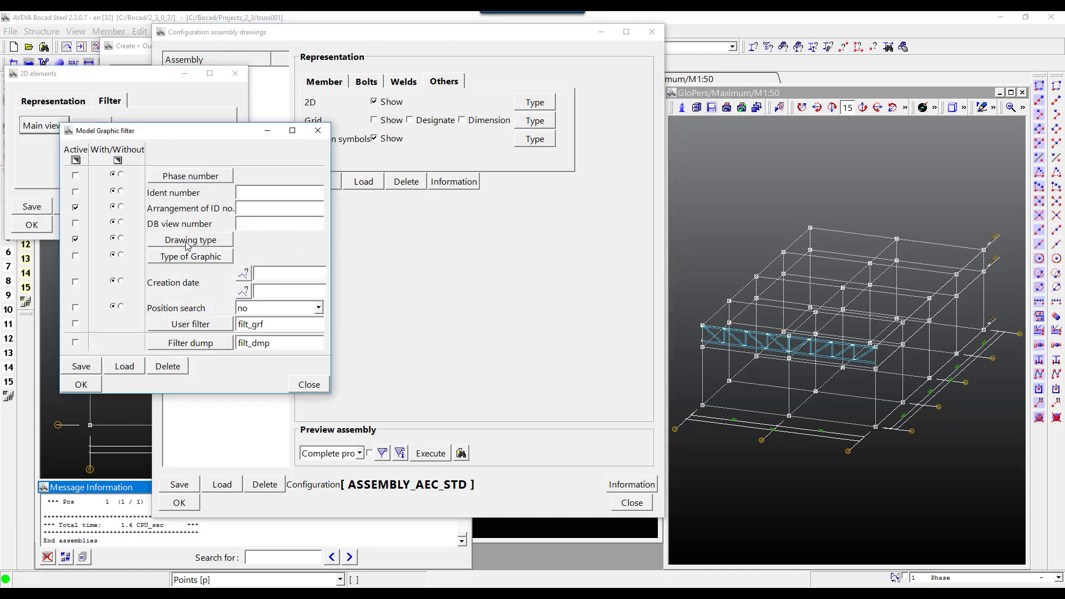
click(188, 244)
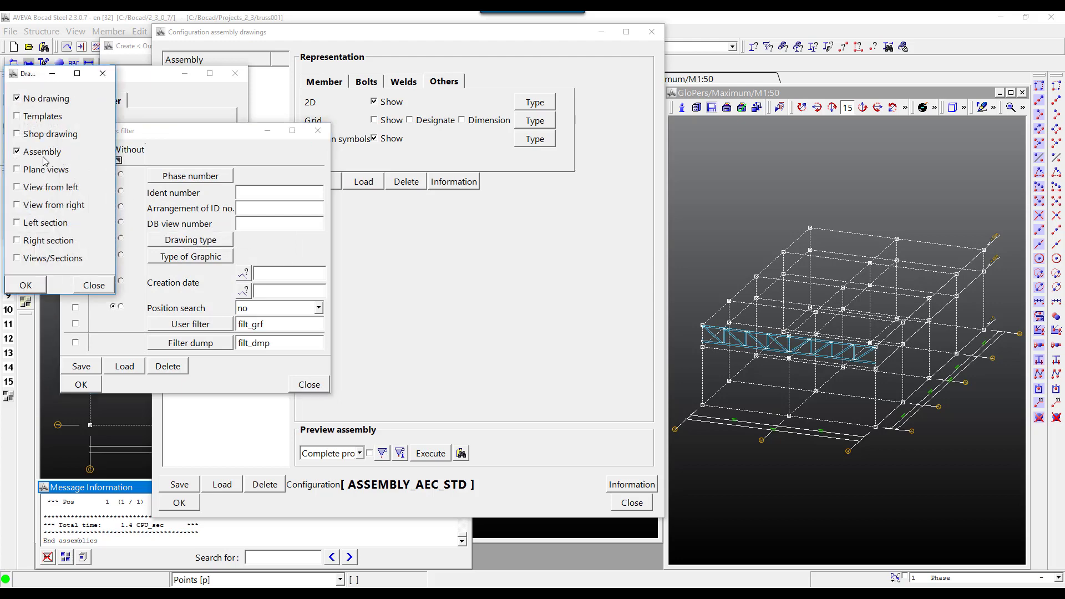
click(25, 285)
click(81, 385)
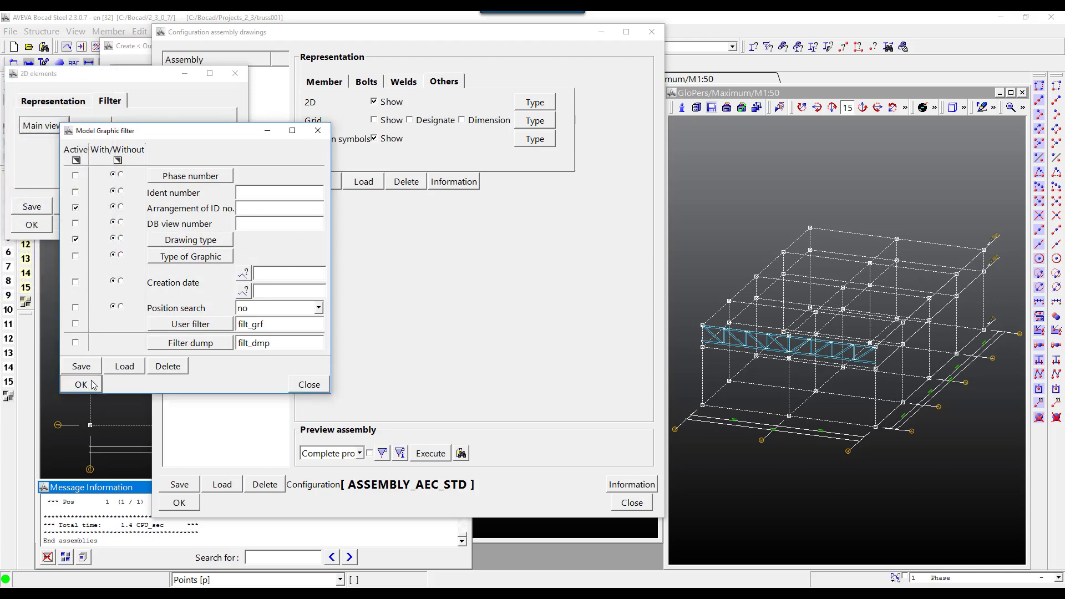
click(32, 233)
Step: Preview the drawing, then accept the ASSEMBLY_AEC_STD configuration and close Output
click(425, 458)
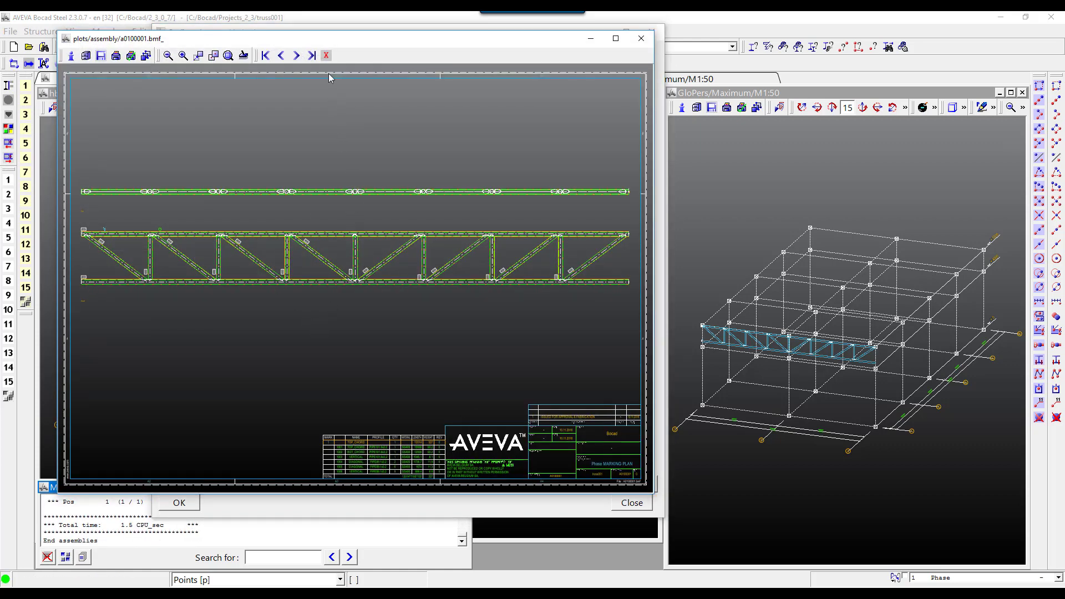
click(327, 58)
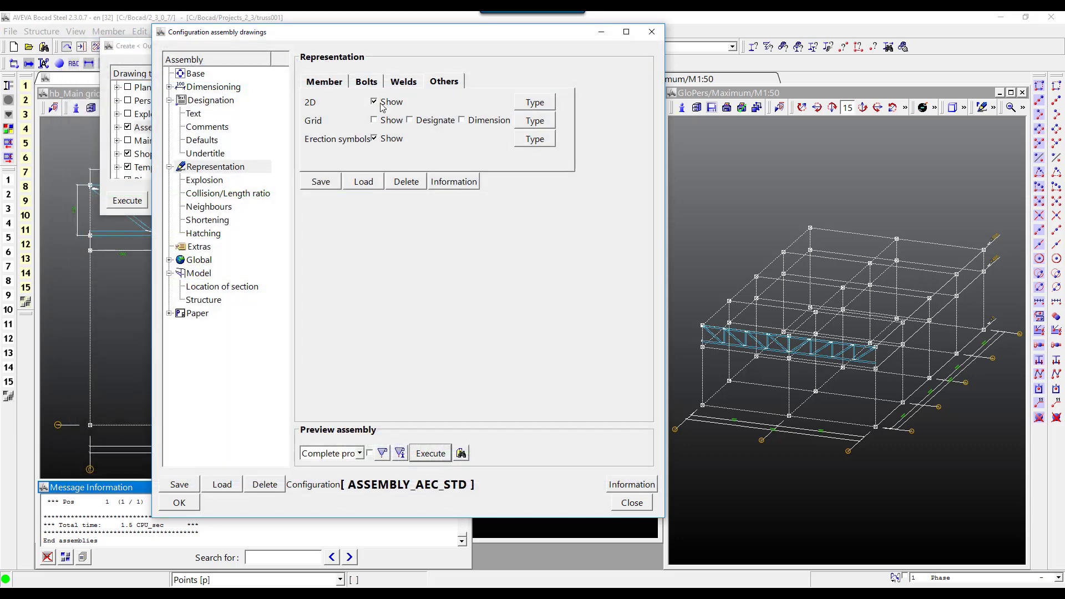
click(183, 503)
key(Escape)
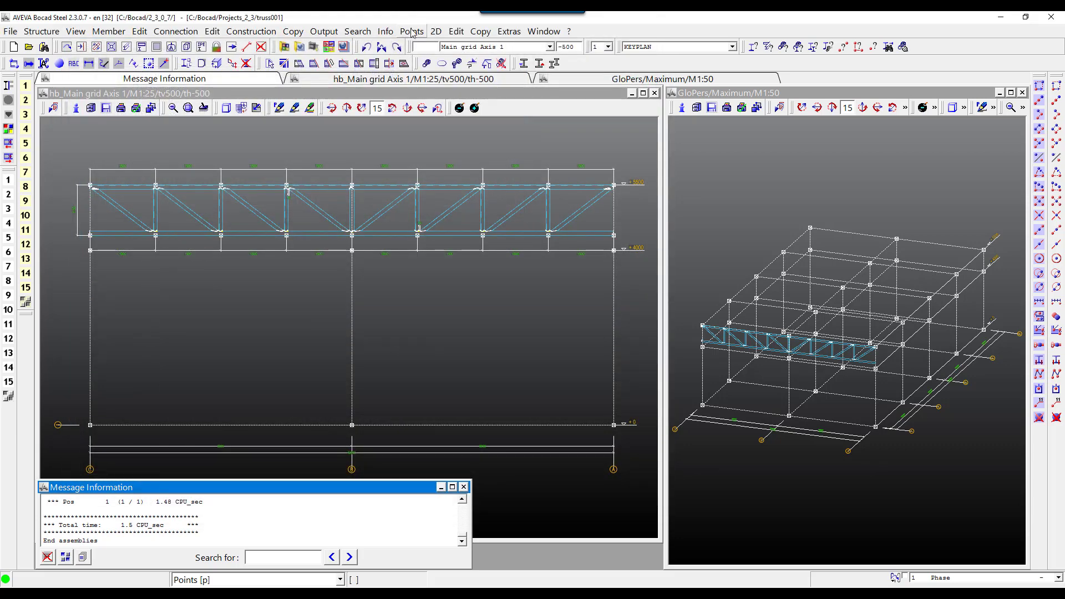
Step: Link the dimension lines above and below the truss, plus two other graphics, to the top chord
click(456, 31)
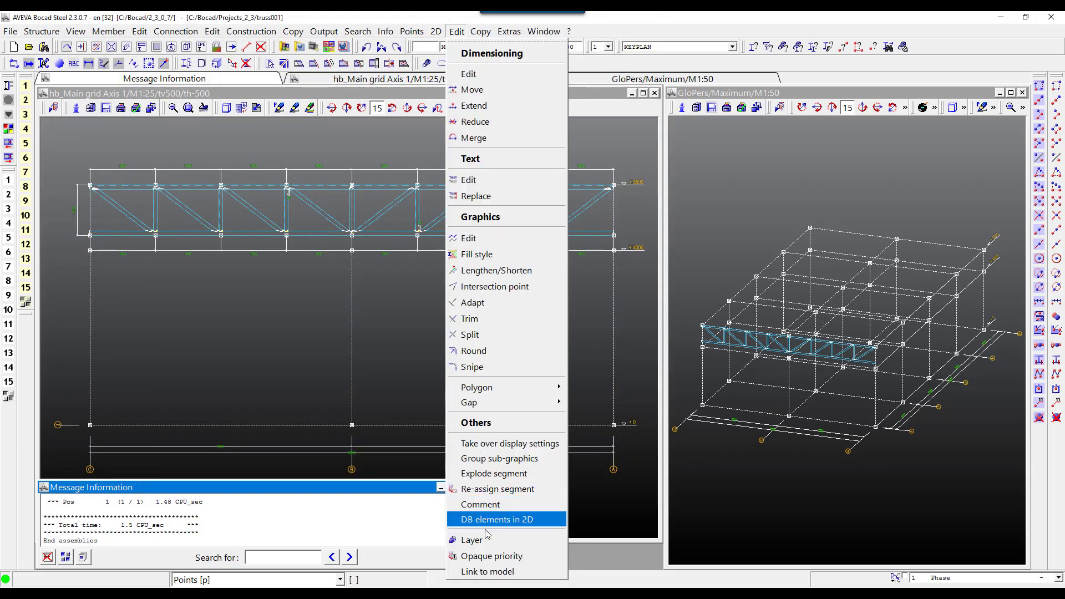
click(489, 571)
click(442, 251)
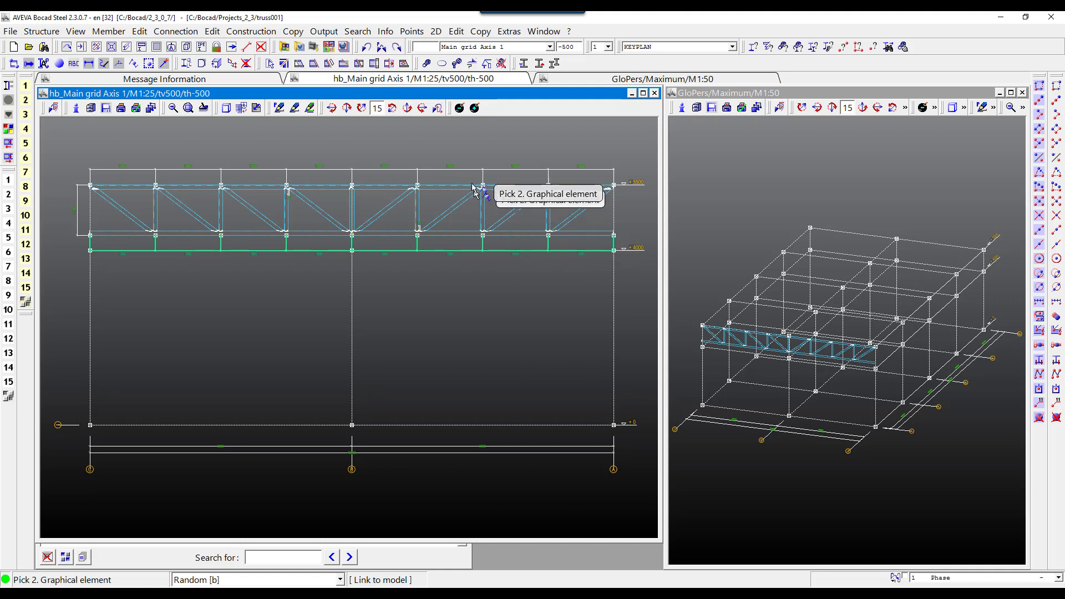
click(454, 171)
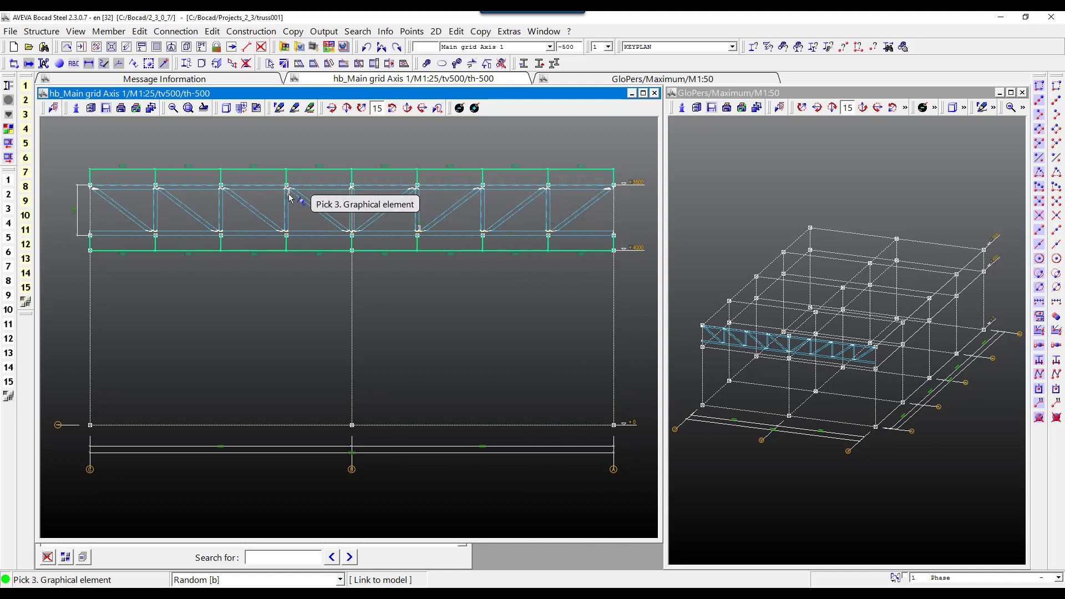
click(288, 199)
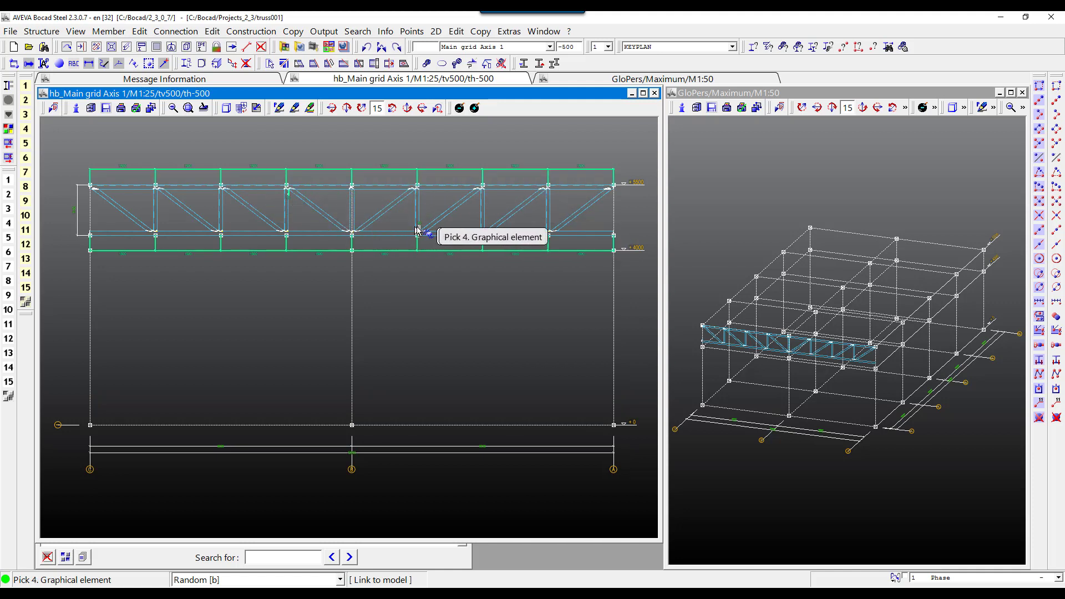
click(374, 228)
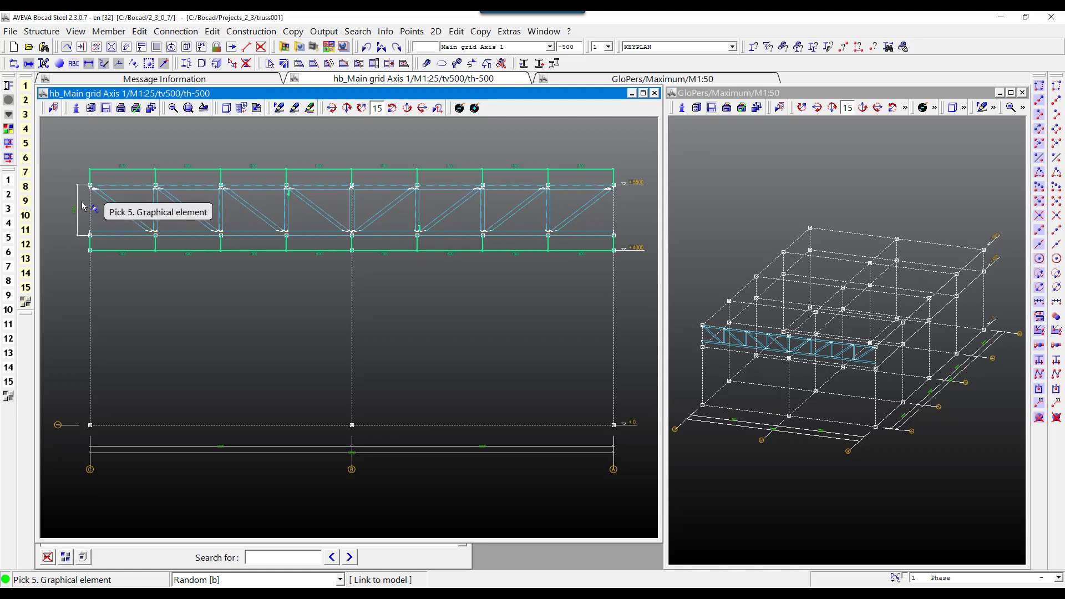
click(101, 195)
click(180, 211)
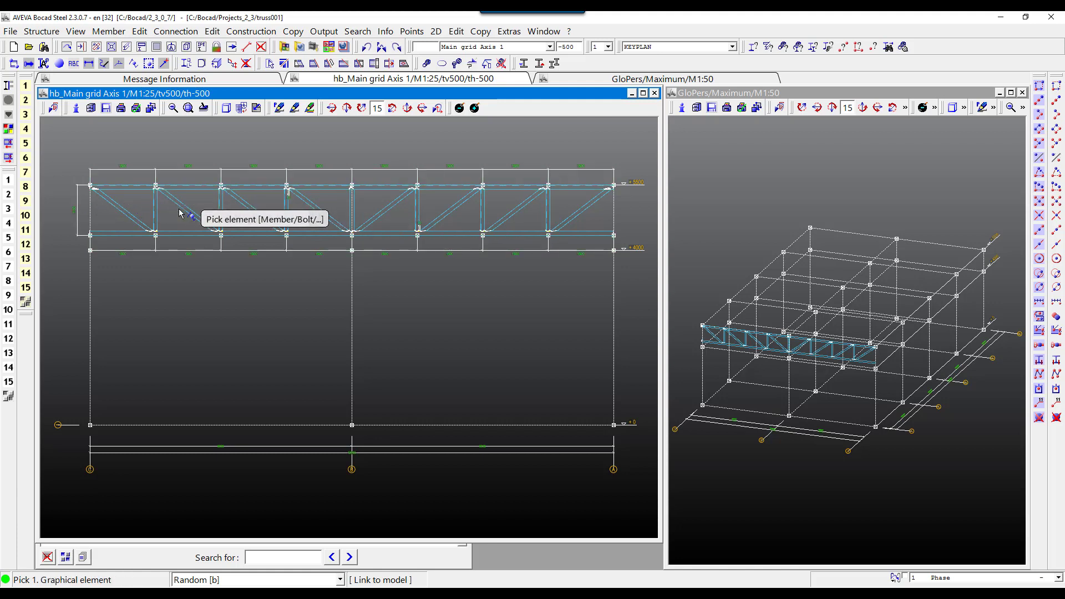
click(333, 35)
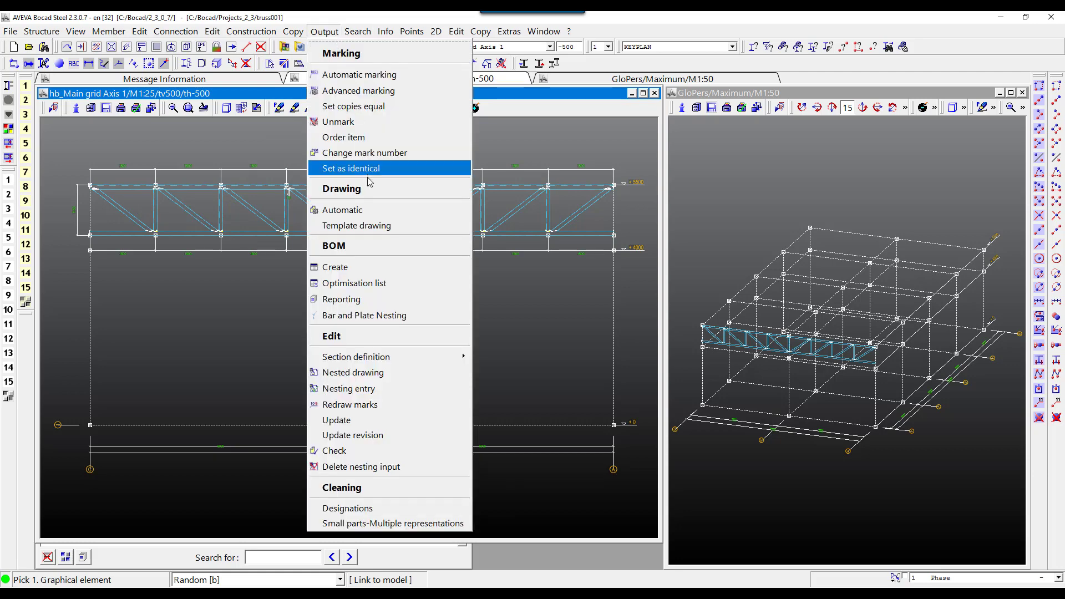
Step: Preview the assembly drawing and inspect the linked 1500 panel dimensions along the chords, then close it
click(377, 209)
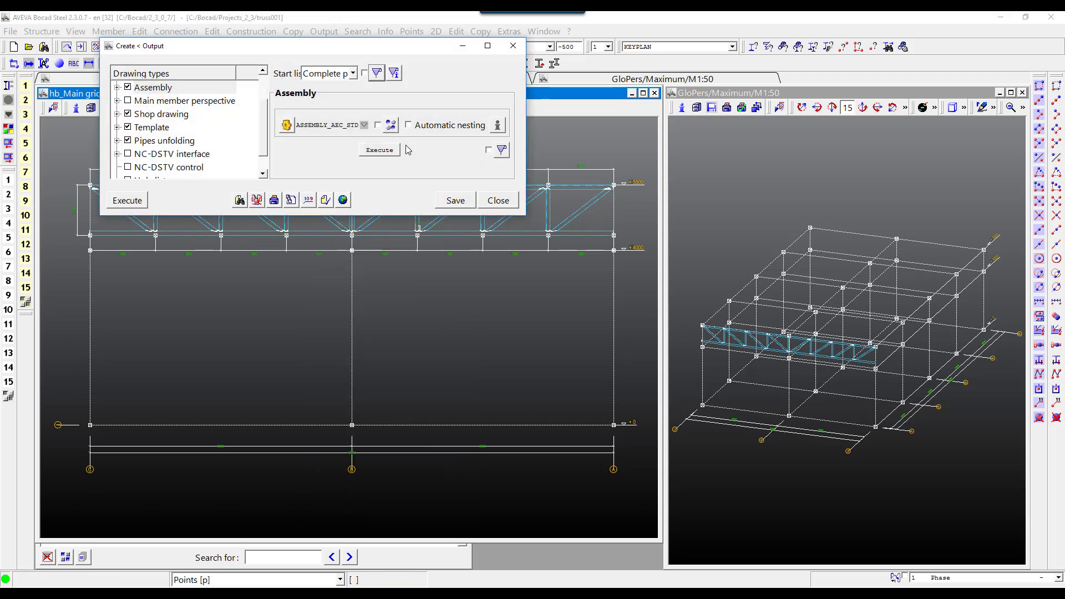
click(379, 150)
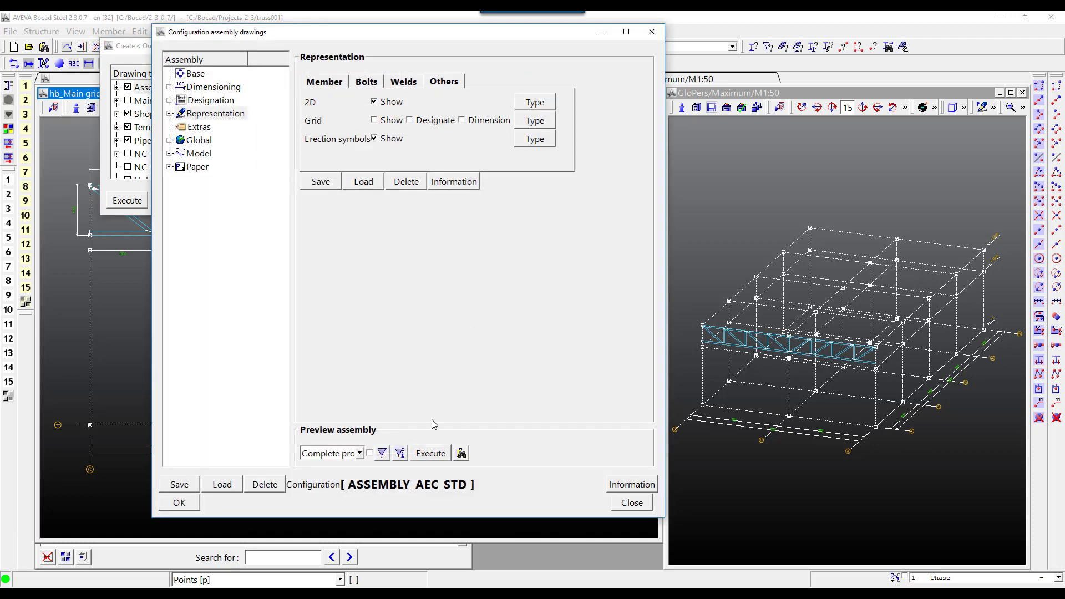
click(430, 454)
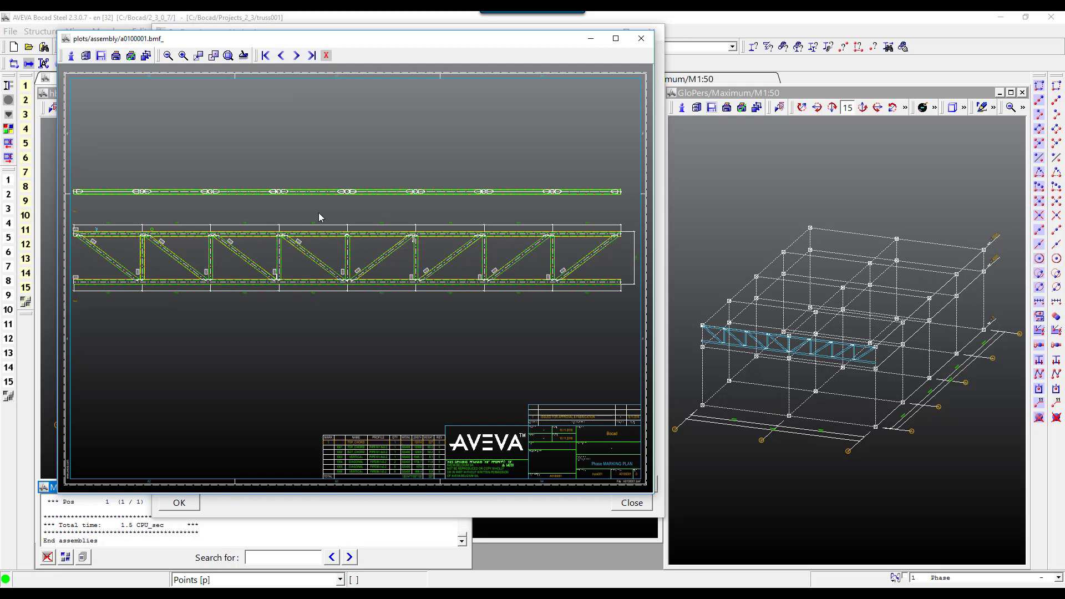
drag(319, 215, 449, 327)
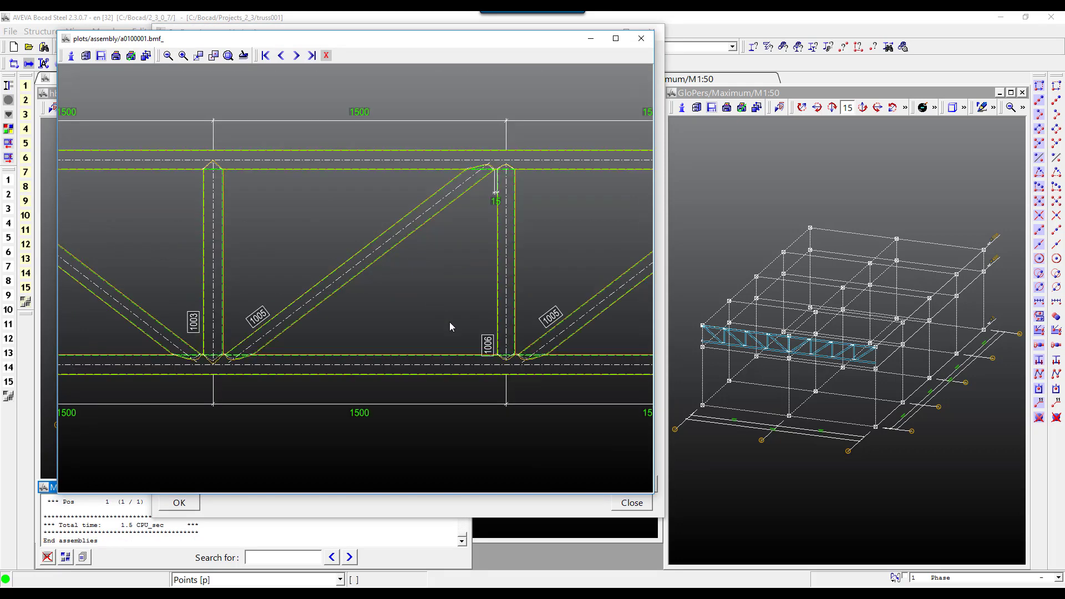
right_click(514, 373)
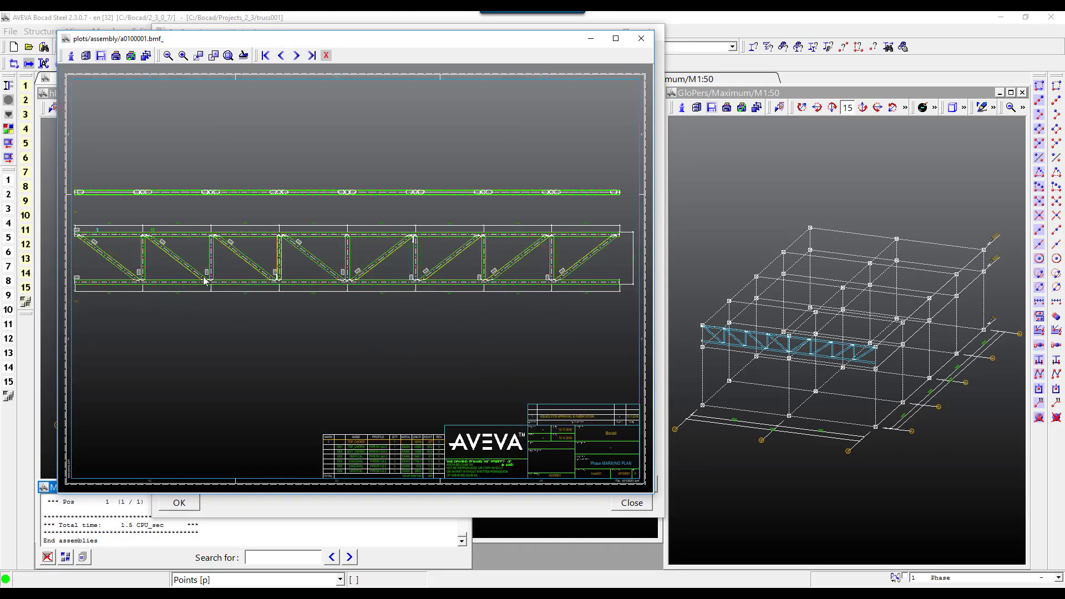
drag(167, 217, 287, 324)
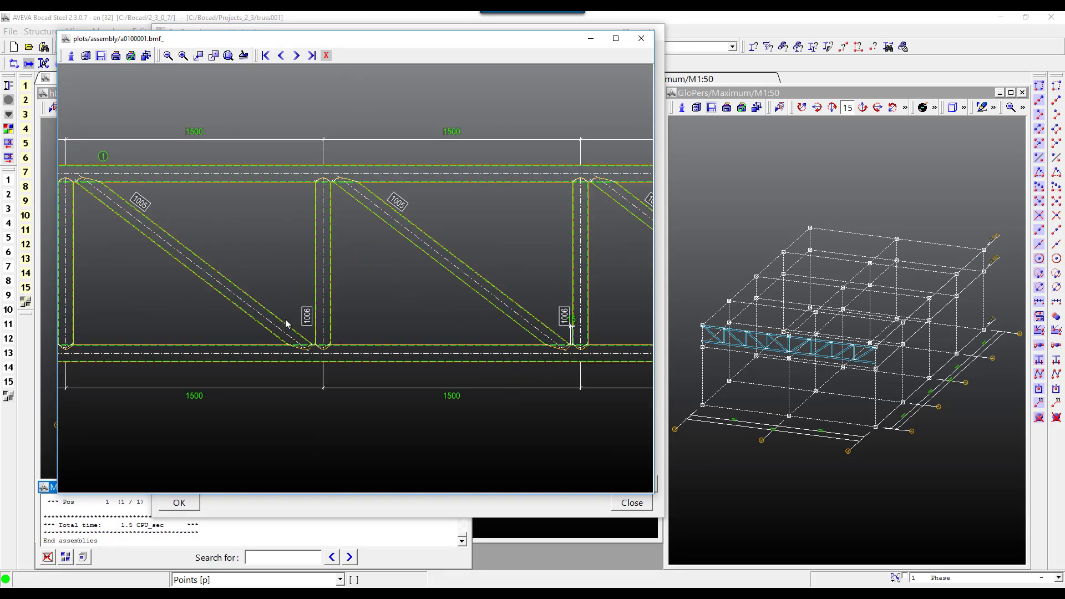
right_click(286, 324)
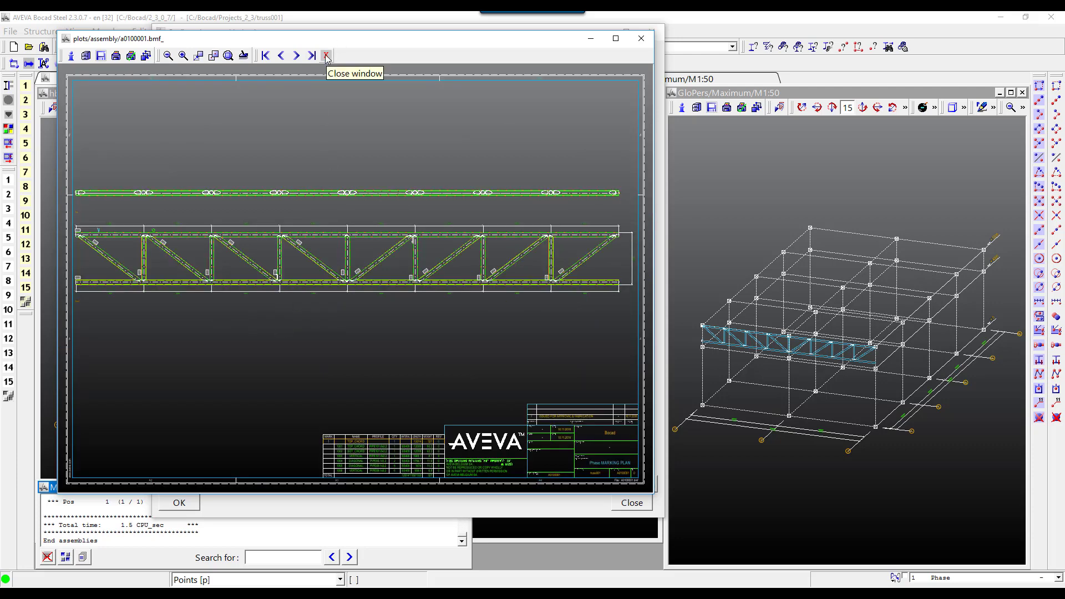
click(326, 56)
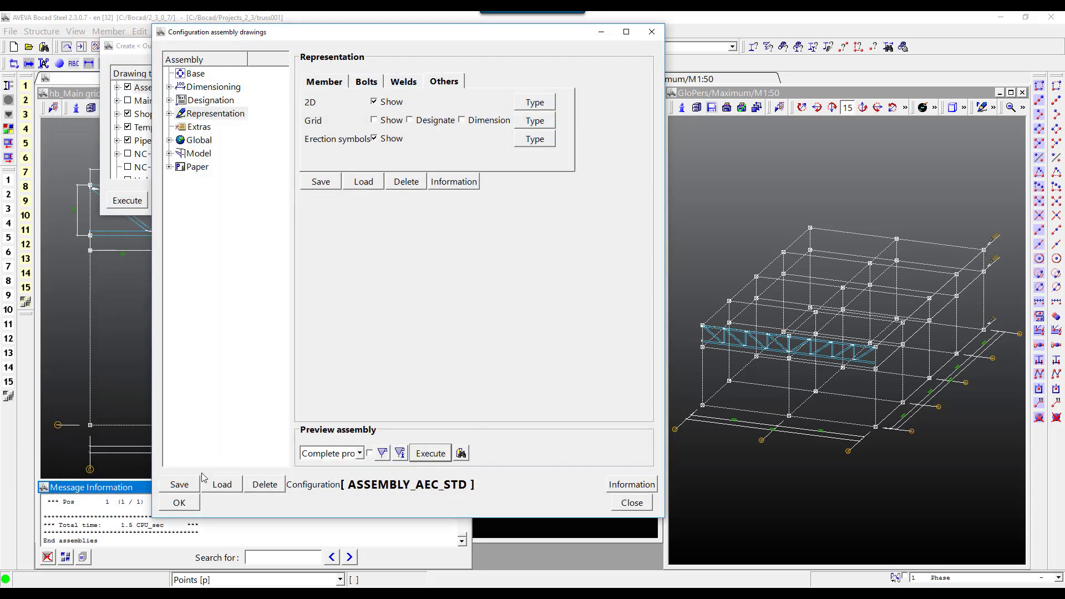
click(179, 502)
click(498, 201)
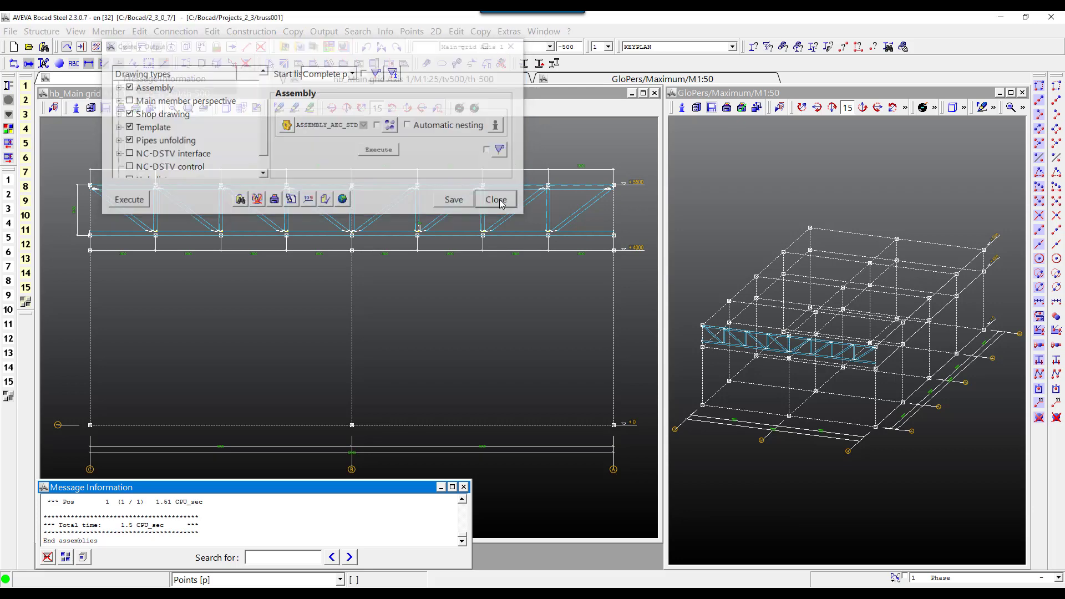
Step: Create a 1:15 front detail view framing the PIPE101.6x3.2 top-chord joint at +5500
click(76, 33)
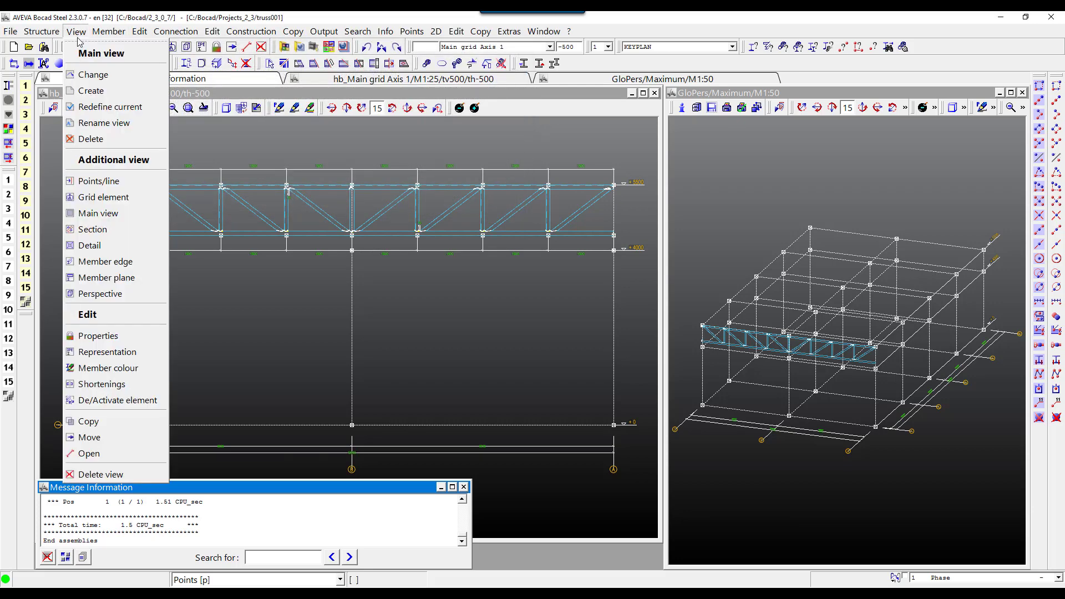
click(109, 245)
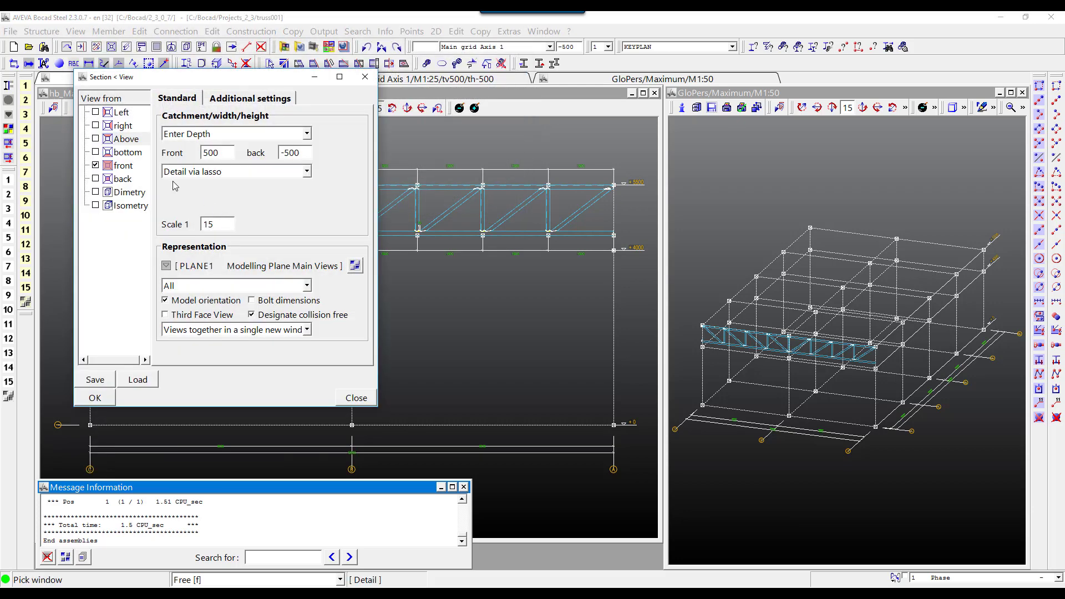
click(124, 166)
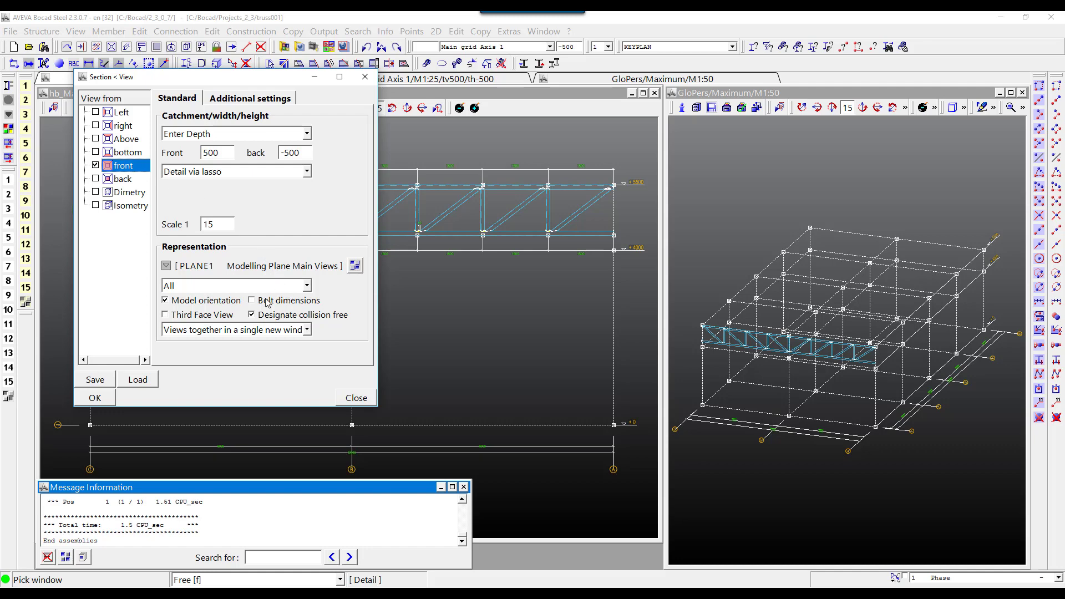
click(92, 399)
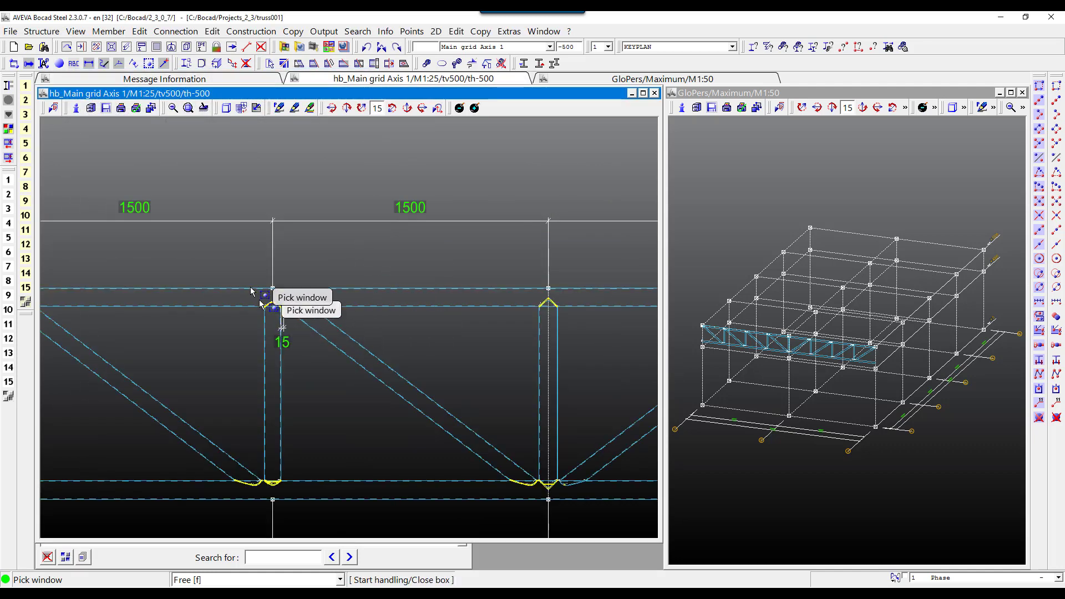
click(228, 250)
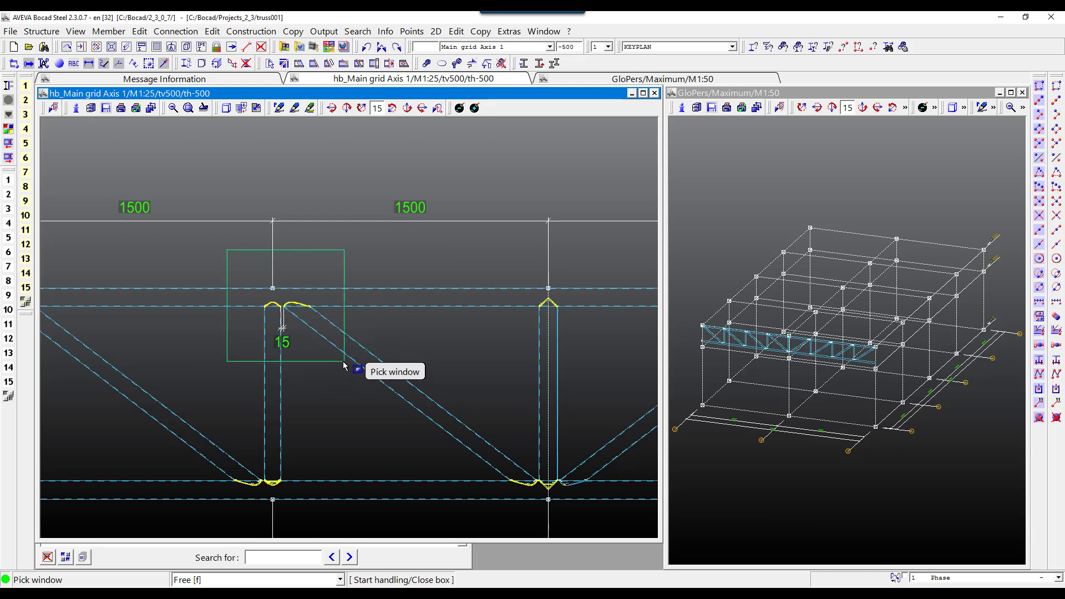
click(340, 362)
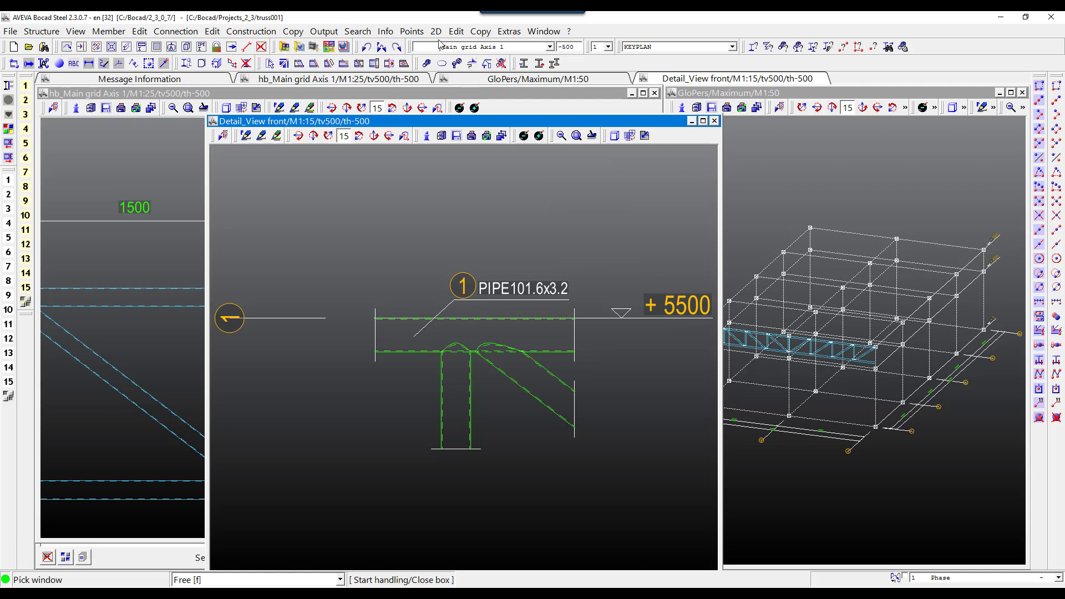
click(324, 31)
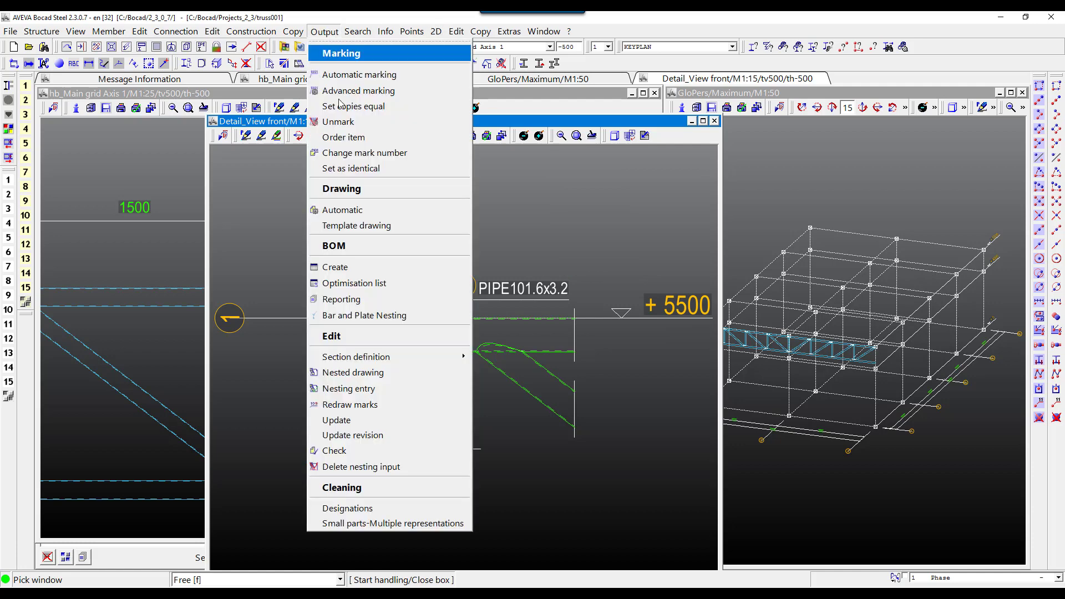
mouse_move(356, 356)
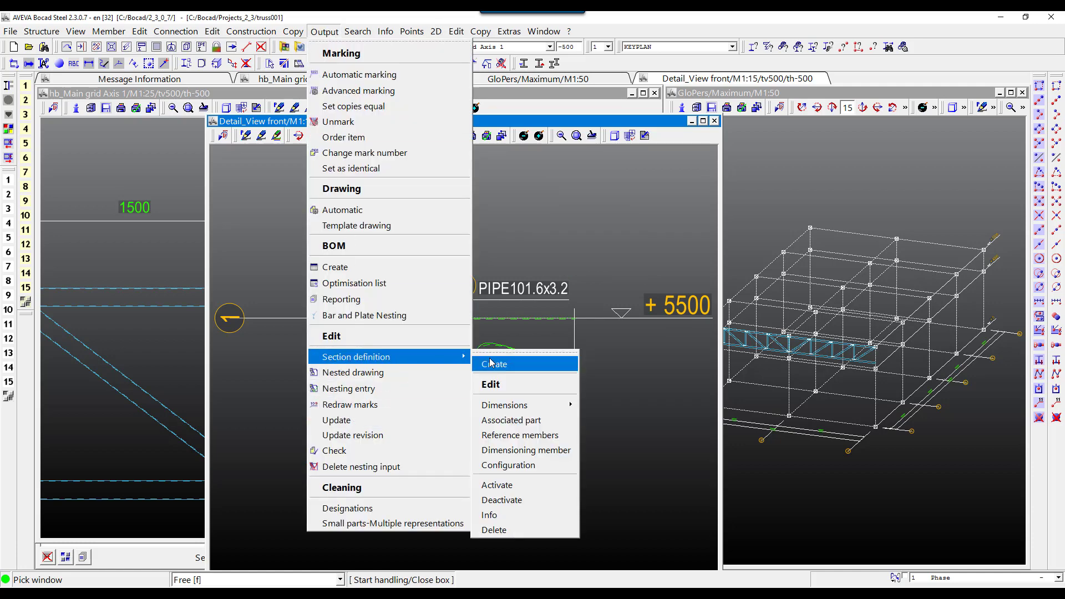
Step: Create a right-angled section definition on the joint detail, linked to the top chord with a reference member
click(492, 363)
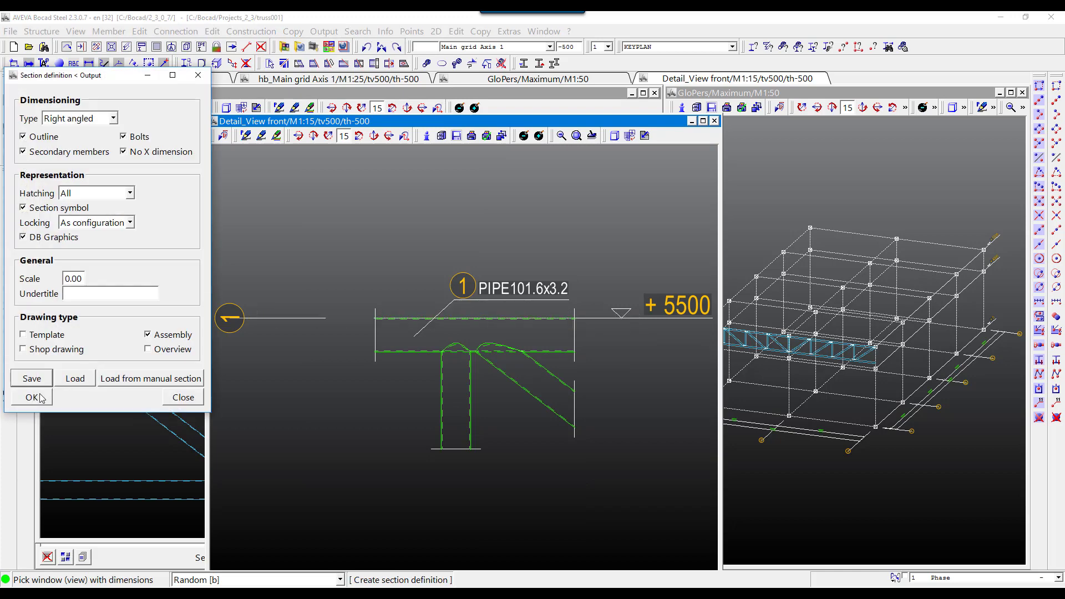
click(39, 397)
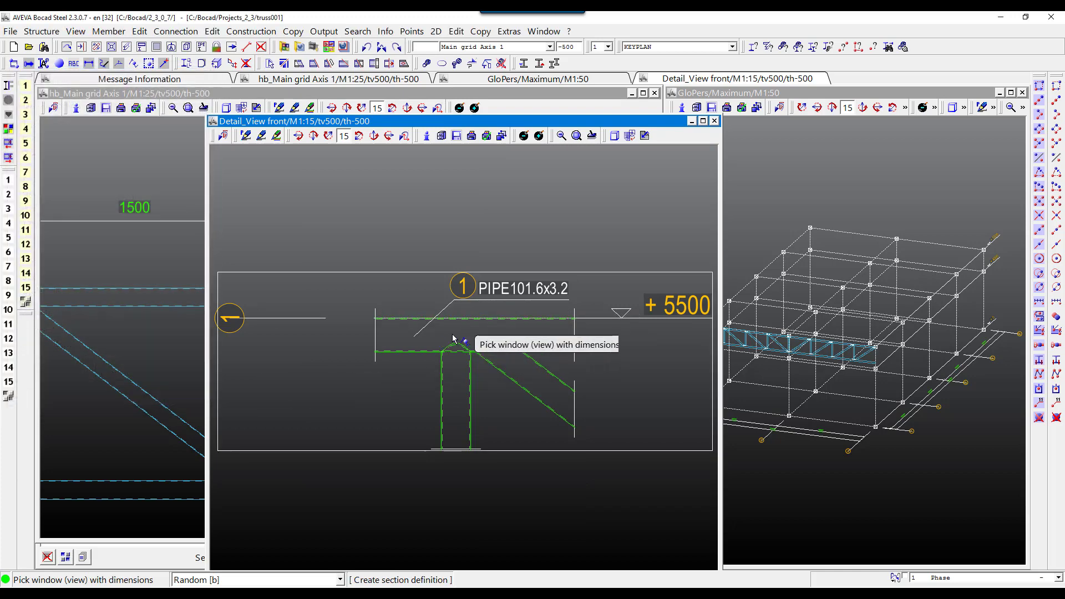
click(454, 338)
click(169, 106)
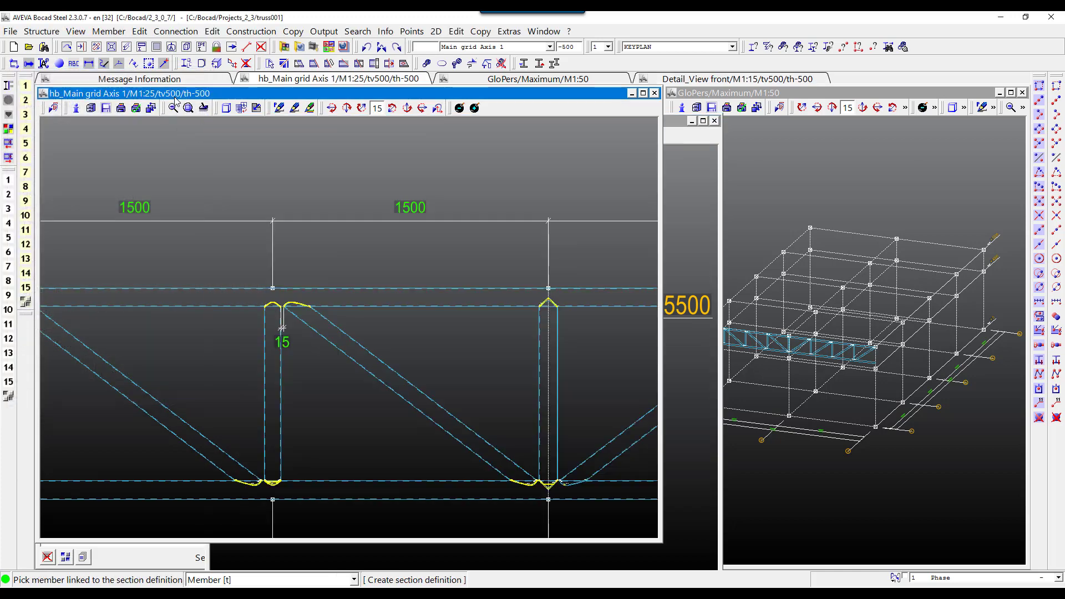
click(212, 276)
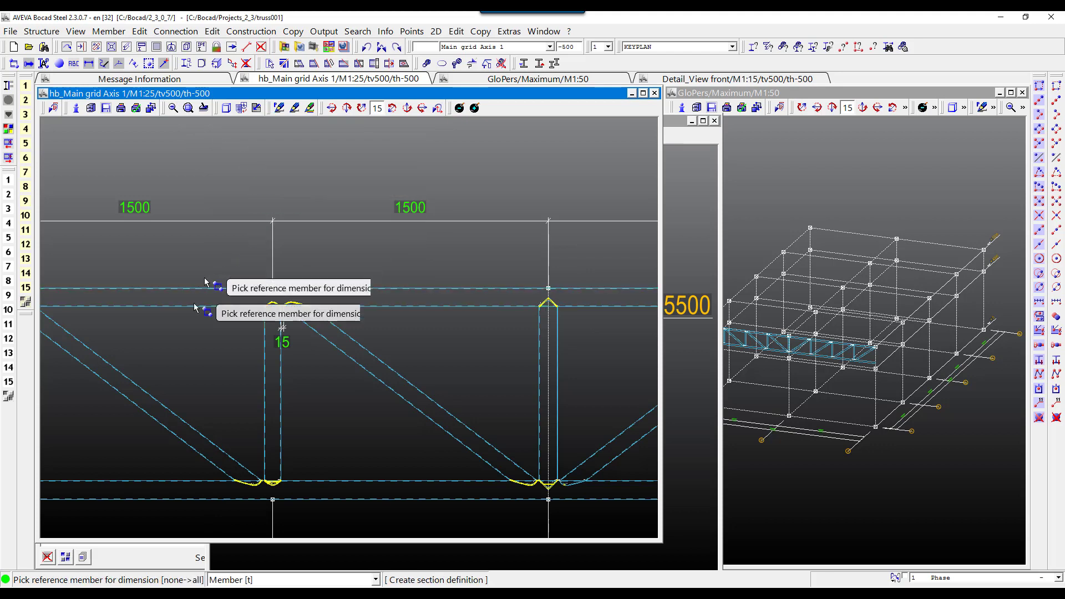
click(277, 421)
click(283, 306)
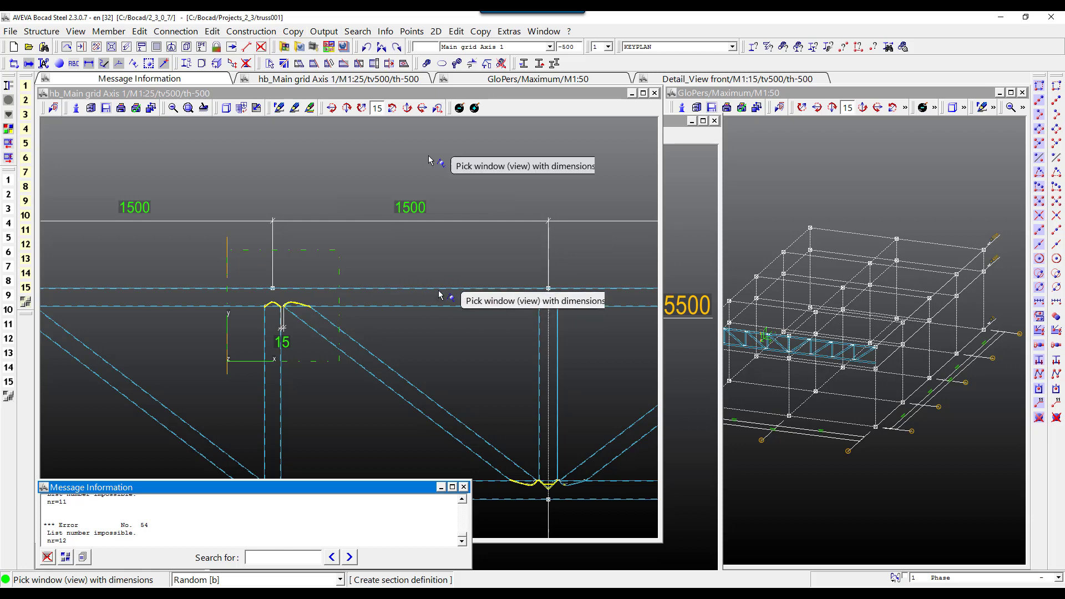
click(368, 157)
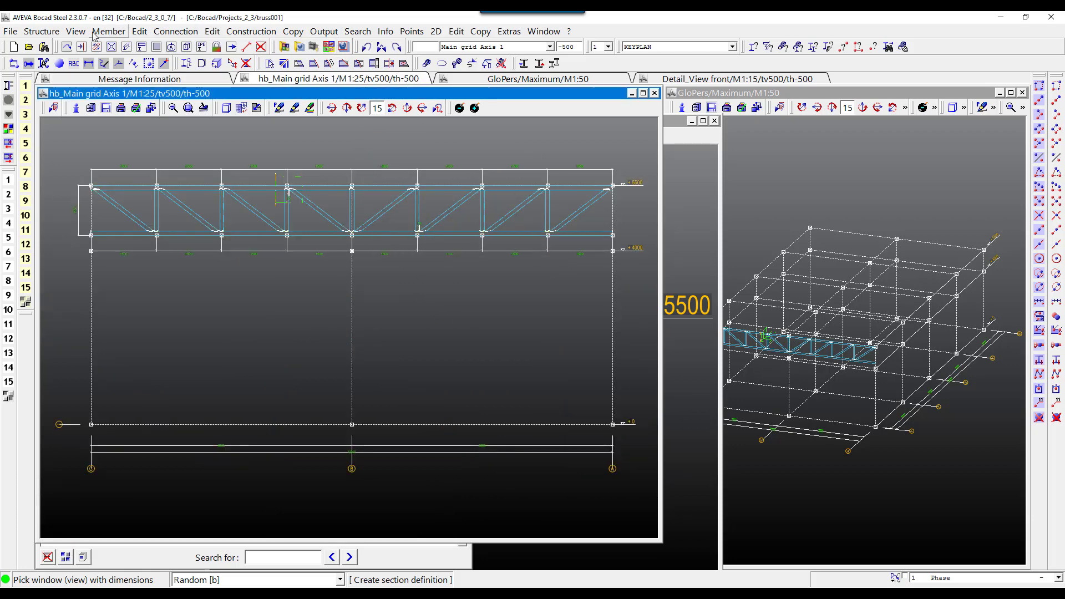
Step: Frame the PIPE101.6x3.2 pipe joint in another detail view
click(203, 258)
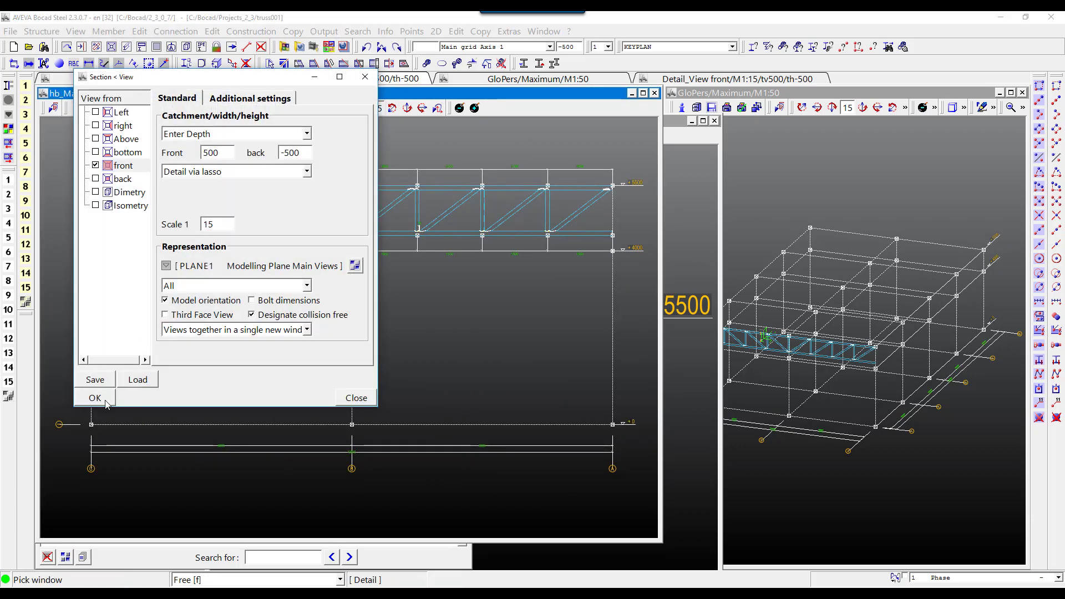
click(105, 402)
scroll(427, 266, up, 3)
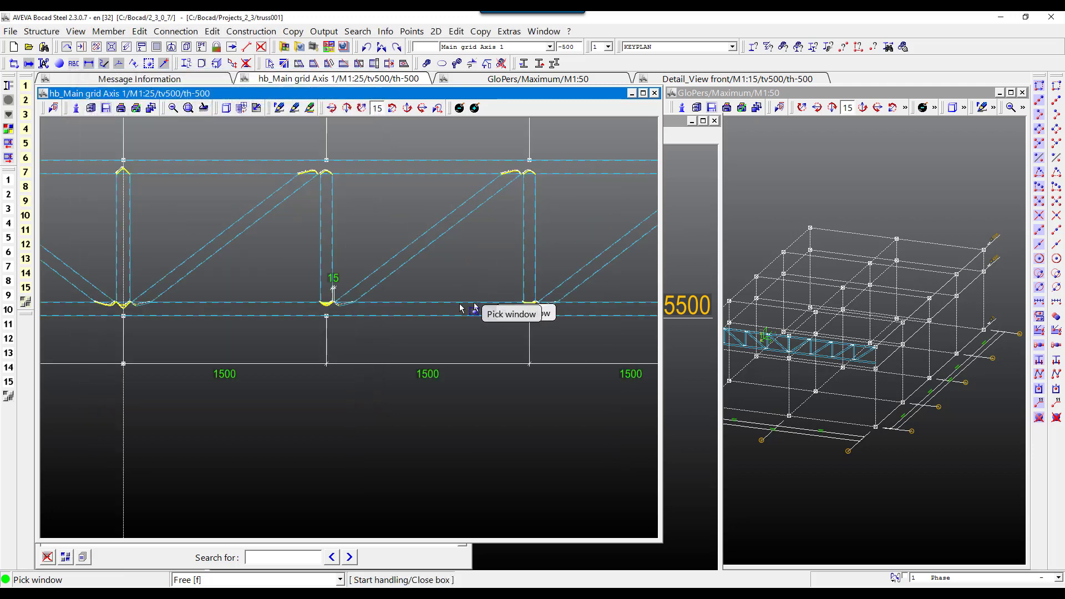
click(301, 257)
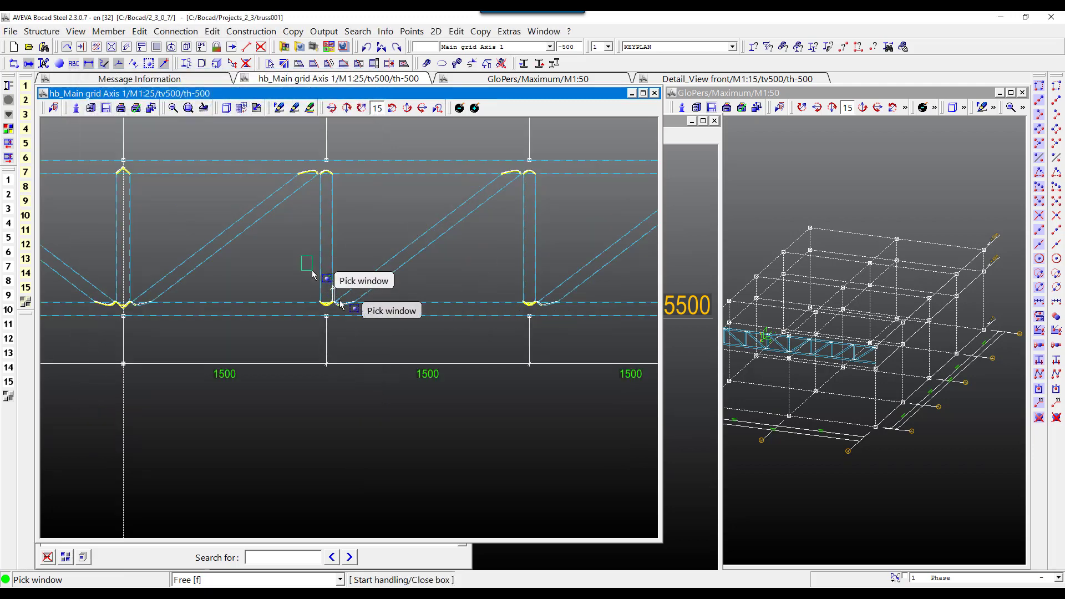
click(379, 339)
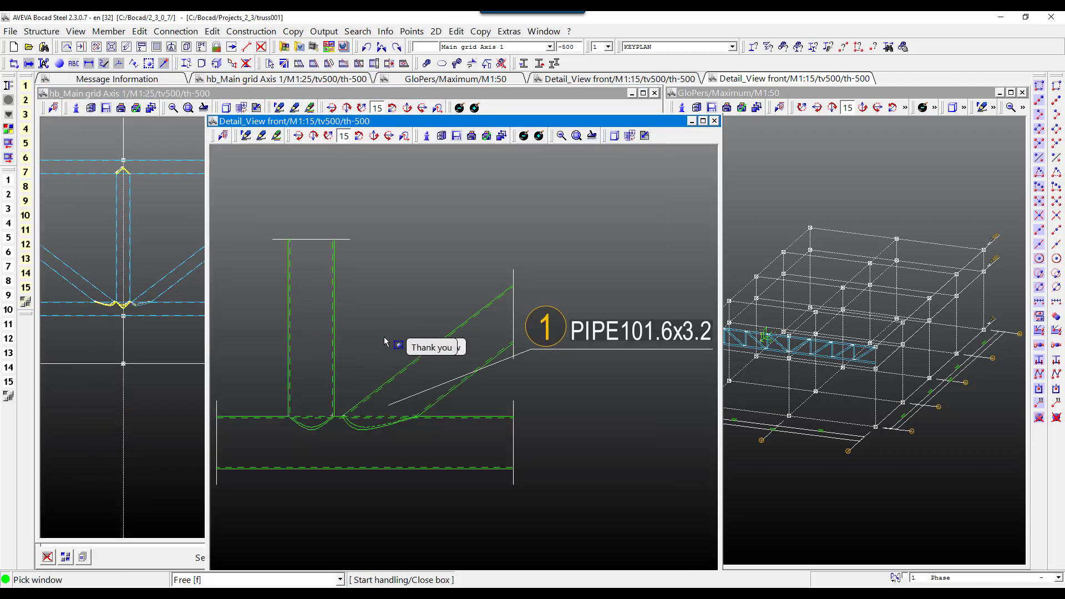
Step: Add a section definition with dimensions referenced to the lower chord, then close the joint detail view
click(324, 32)
click(492, 363)
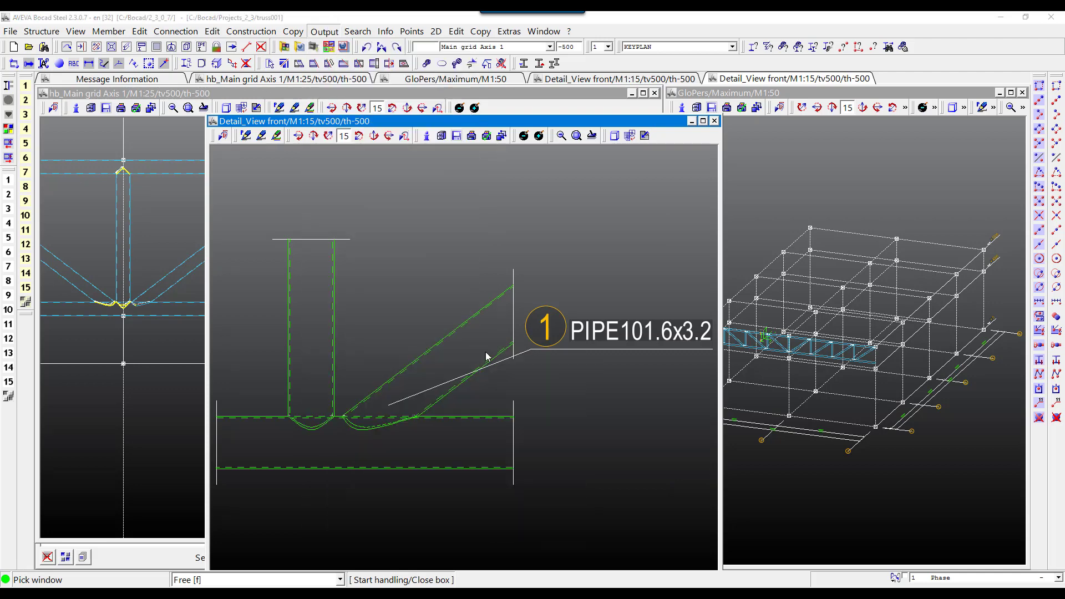
click(33, 398)
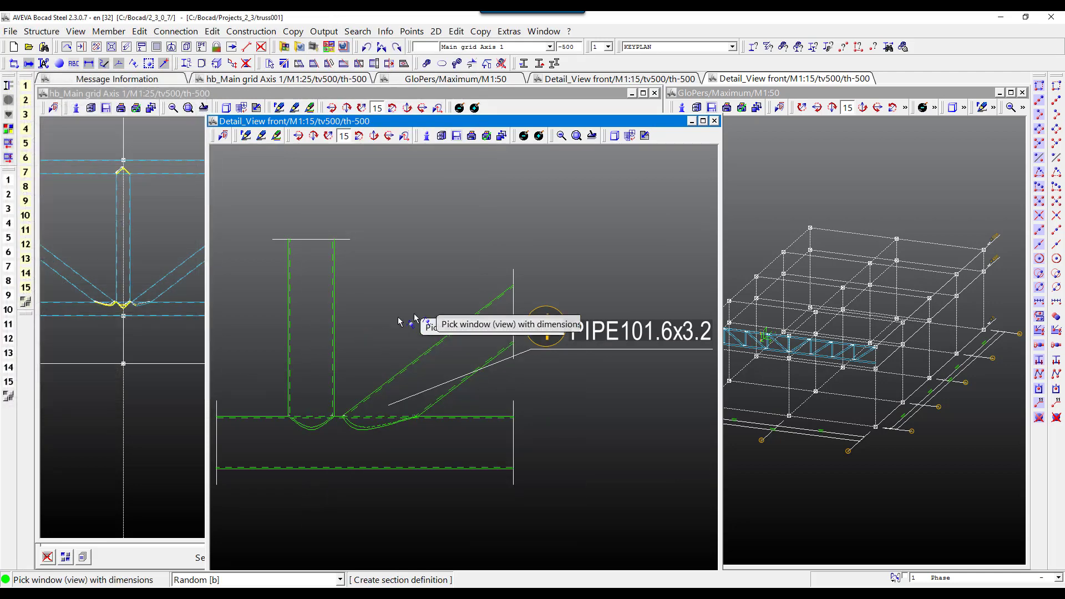
click(444, 335)
click(489, 417)
right_click(489, 420)
click(489, 420)
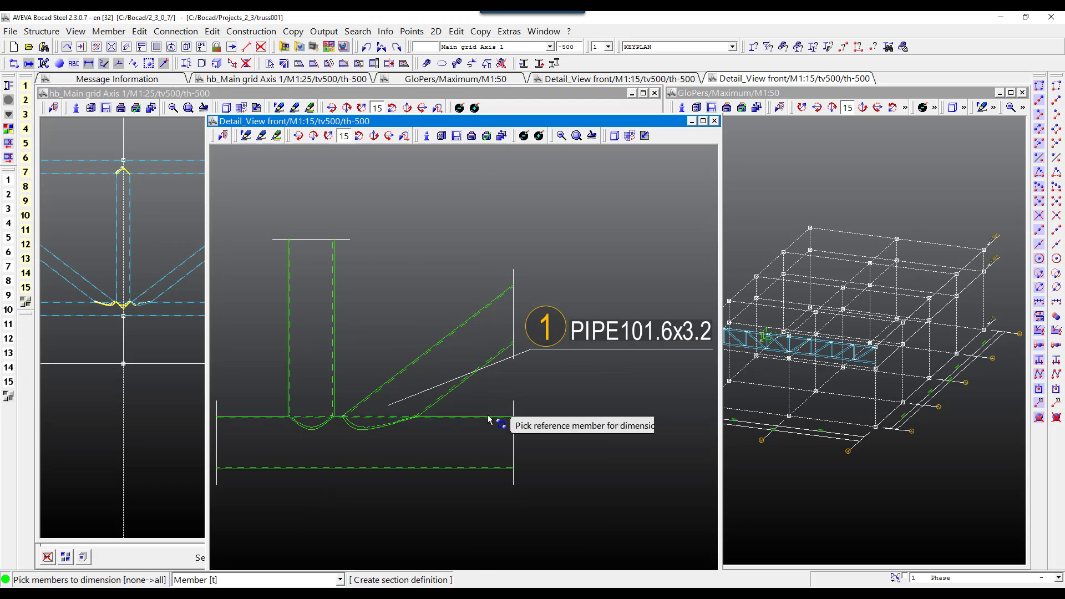
right_click(489, 420)
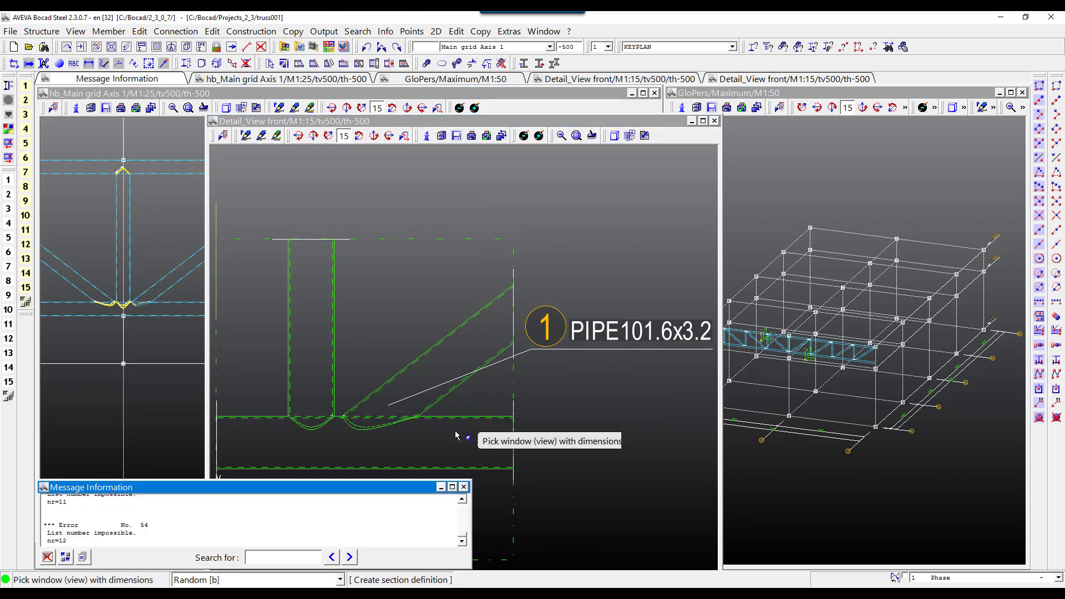
click(715, 121)
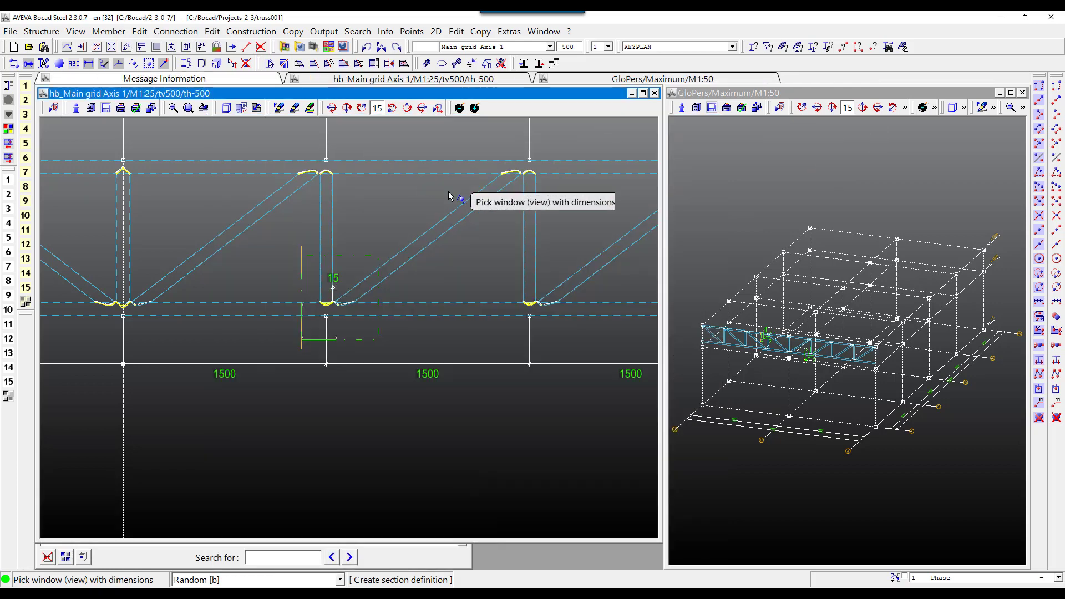
Step: Generate the assembly drawing preview and zoom in on the Section 1 A-A and B-B details
click(324, 31)
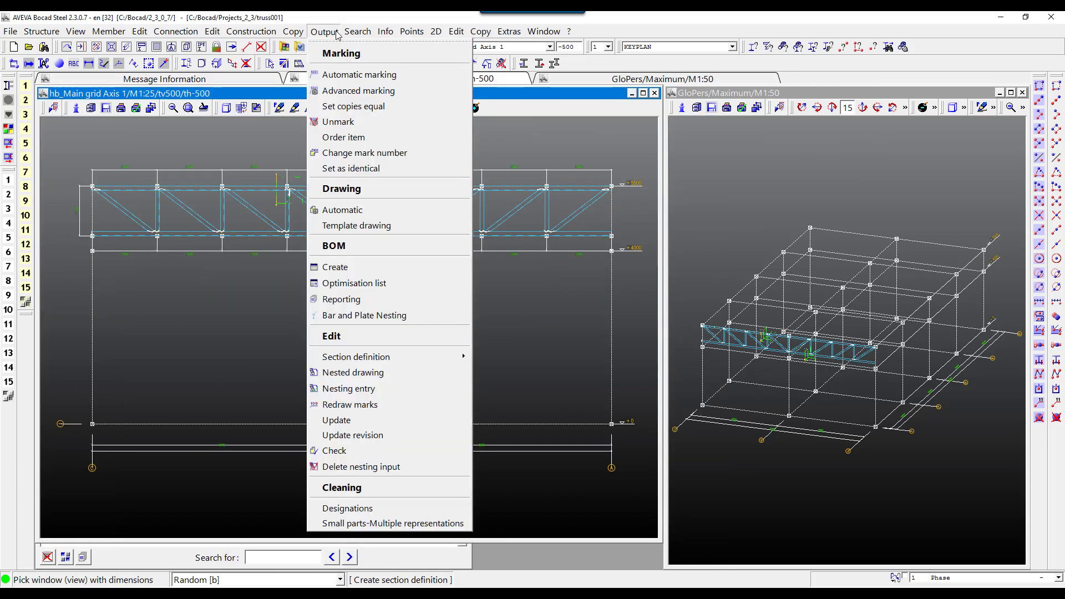
click(357, 215)
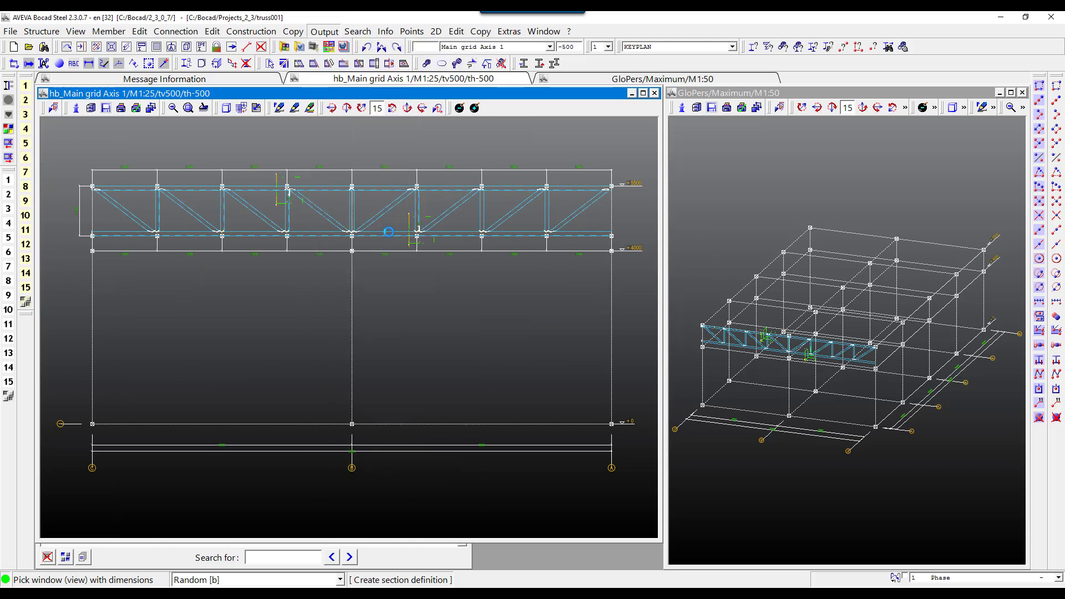
click(363, 145)
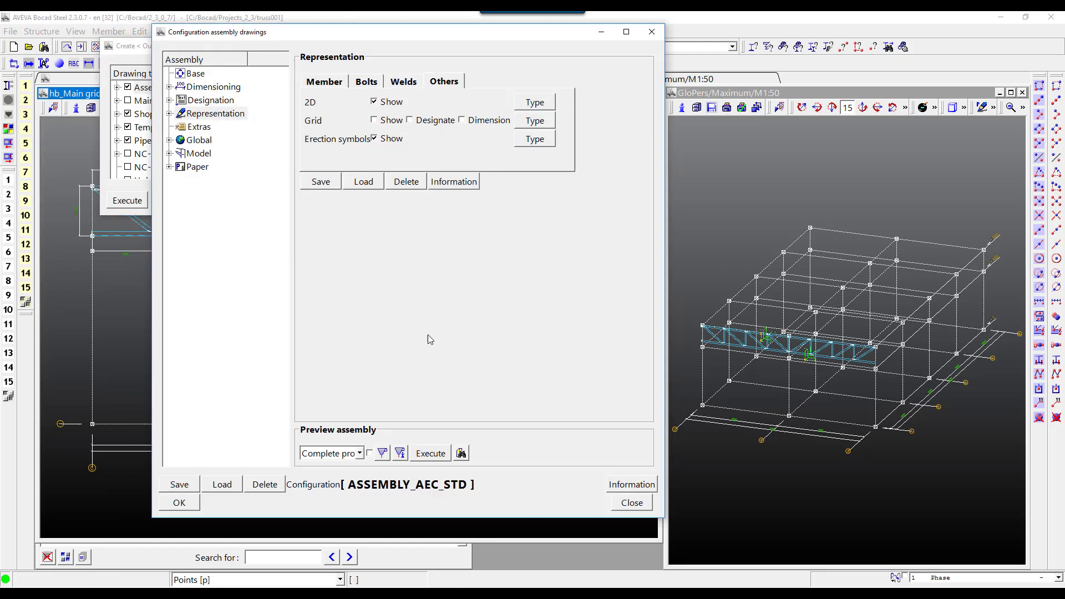
click(422, 457)
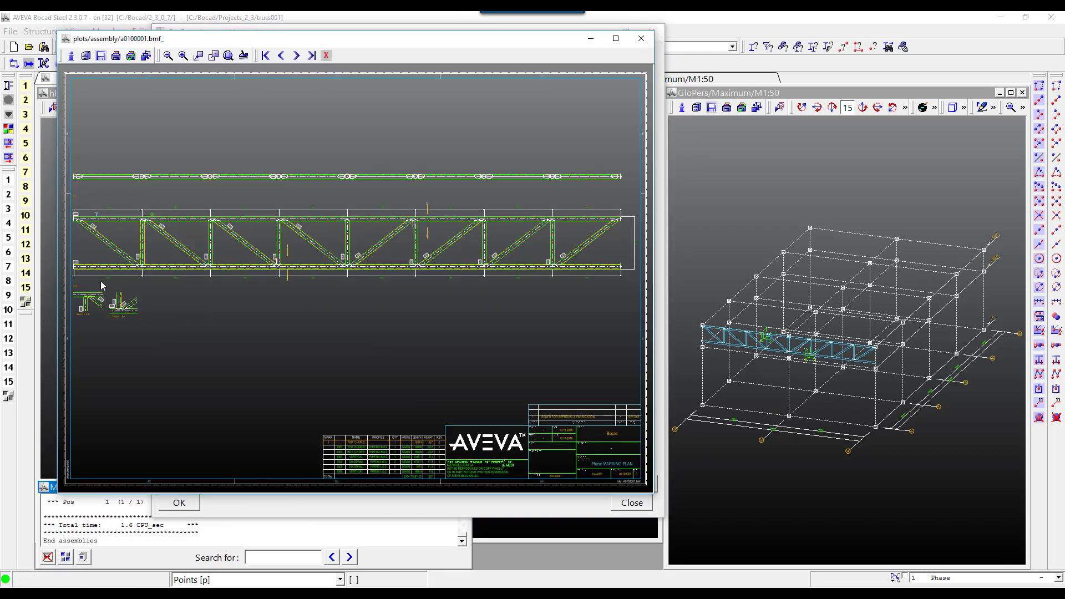
drag(87, 291, 145, 332)
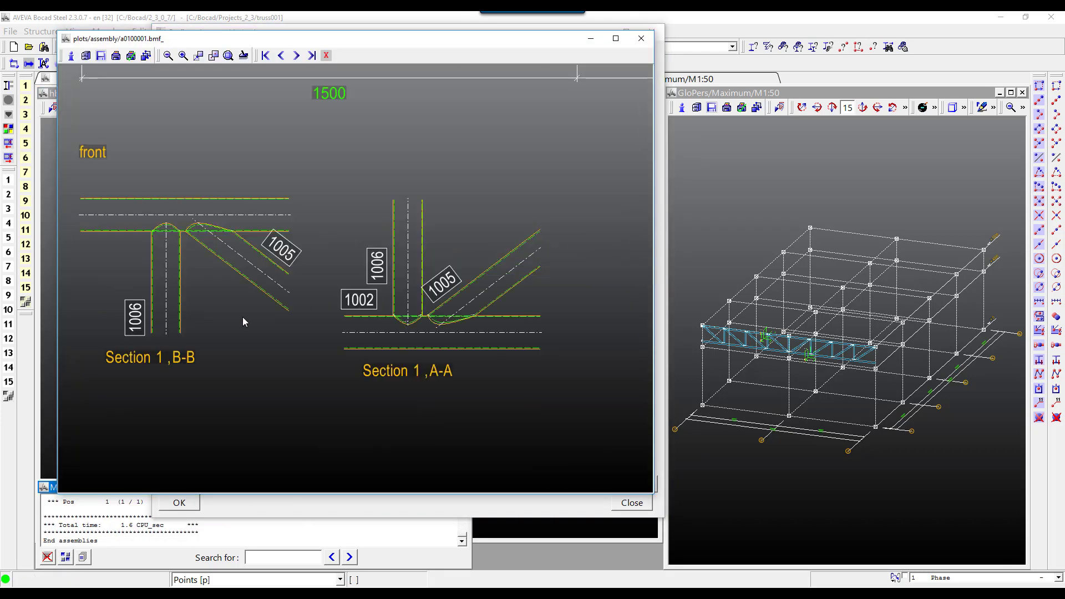
right_click(379, 324)
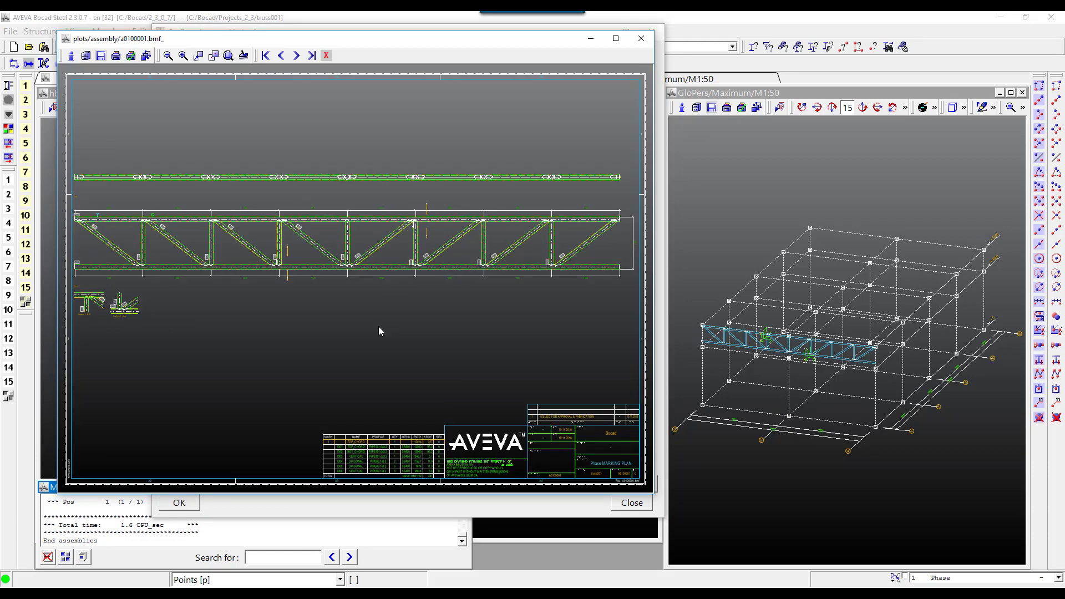
click(326, 55)
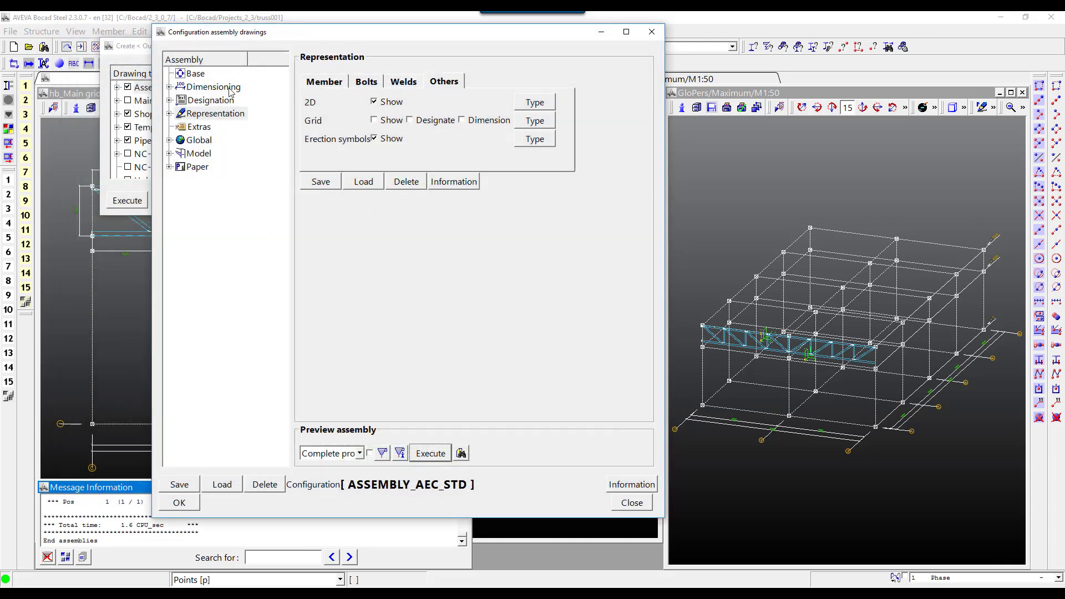
Step: Set the 2D Sections filter to cover the Assembly and Views/Sections drawing types
click(170, 114)
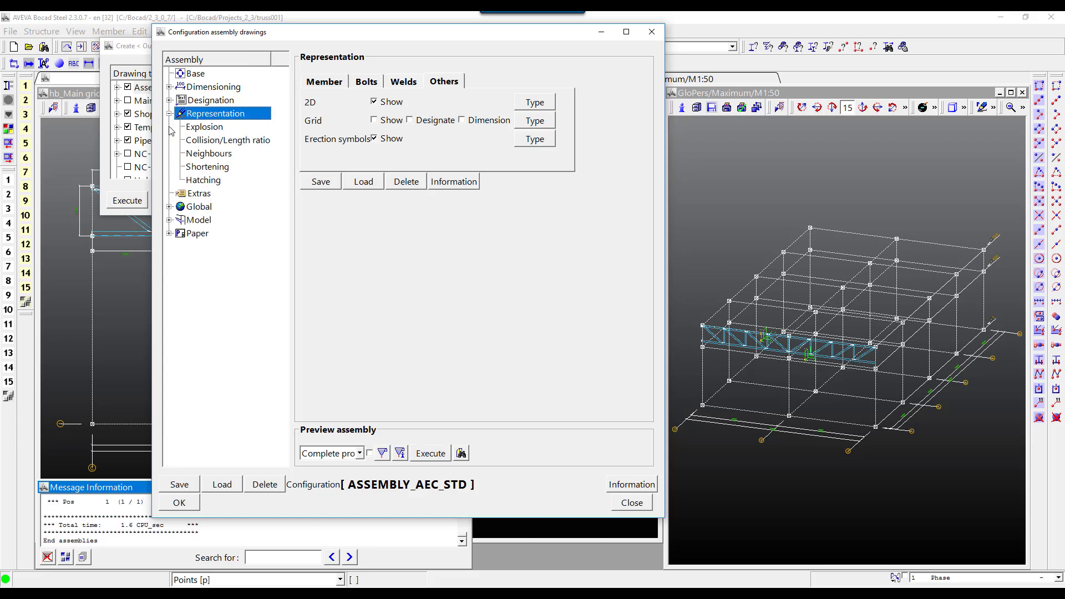
click(169, 221)
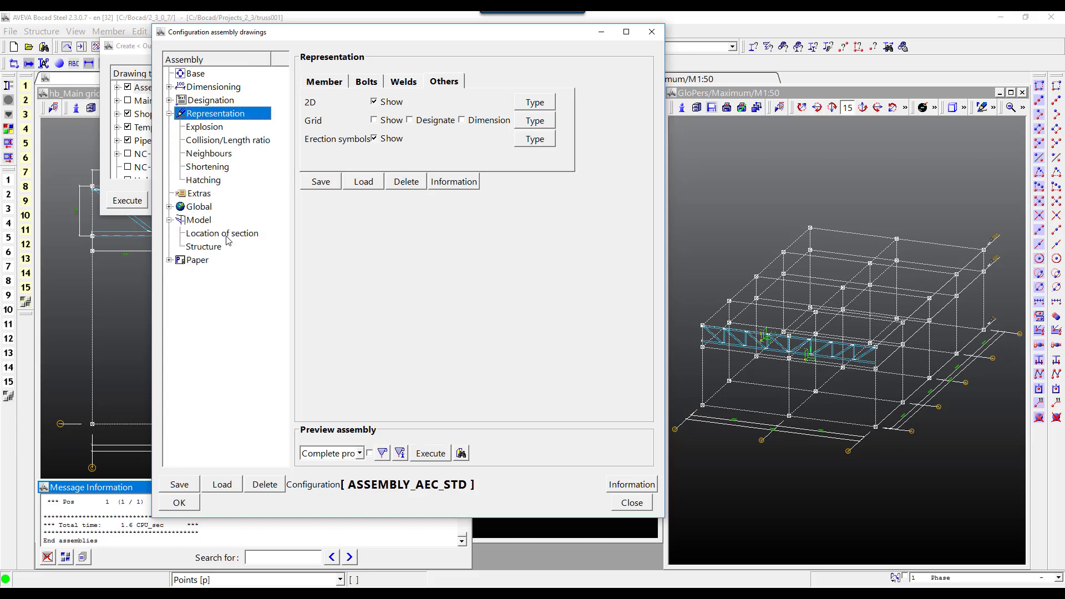
click(535, 102)
click(86, 125)
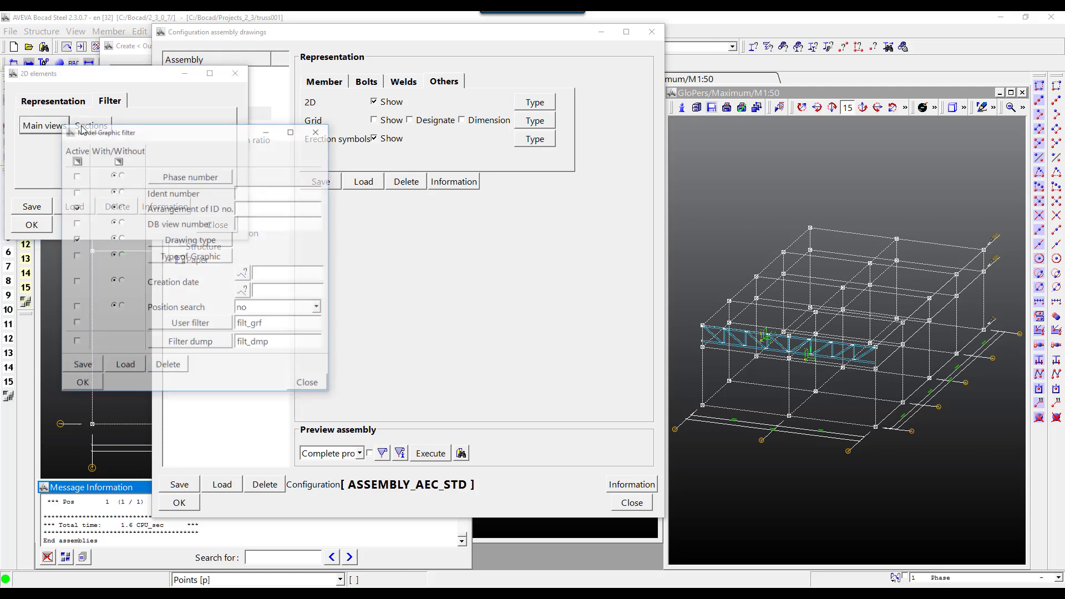
click(205, 242)
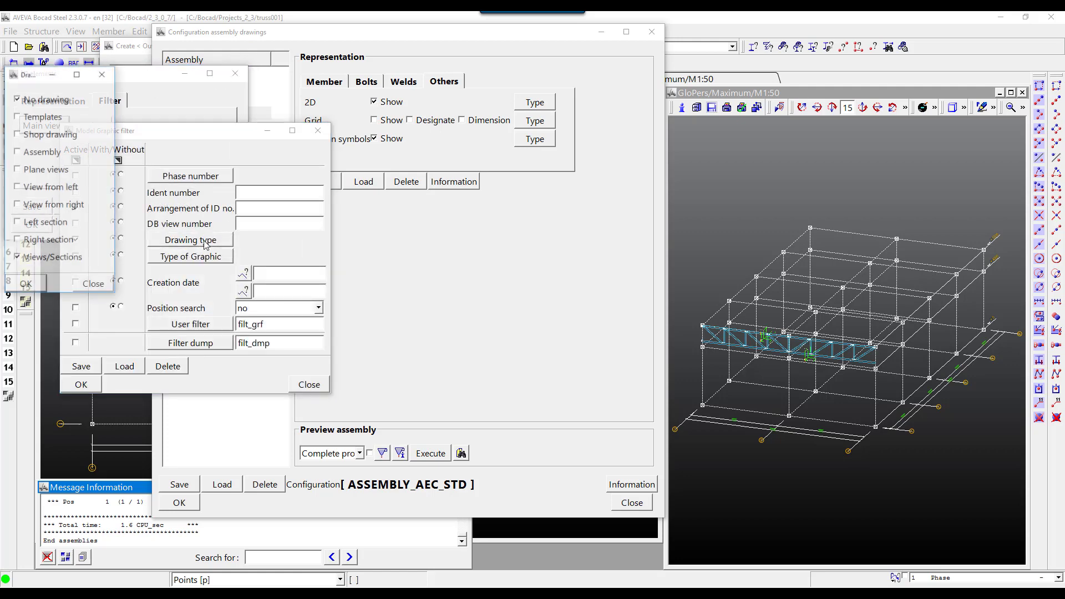
click(28, 285)
click(81, 384)
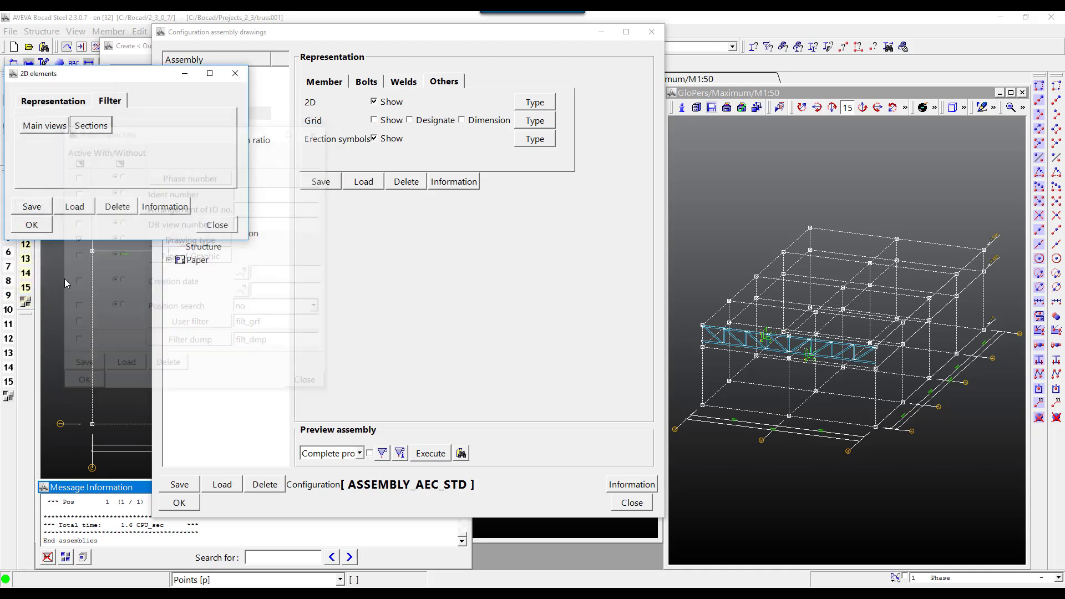
click(32, 224)
Step: Regenerate the preview and inspect Section 1 A-A and B-B with the 15 dimension
click(431, 453)
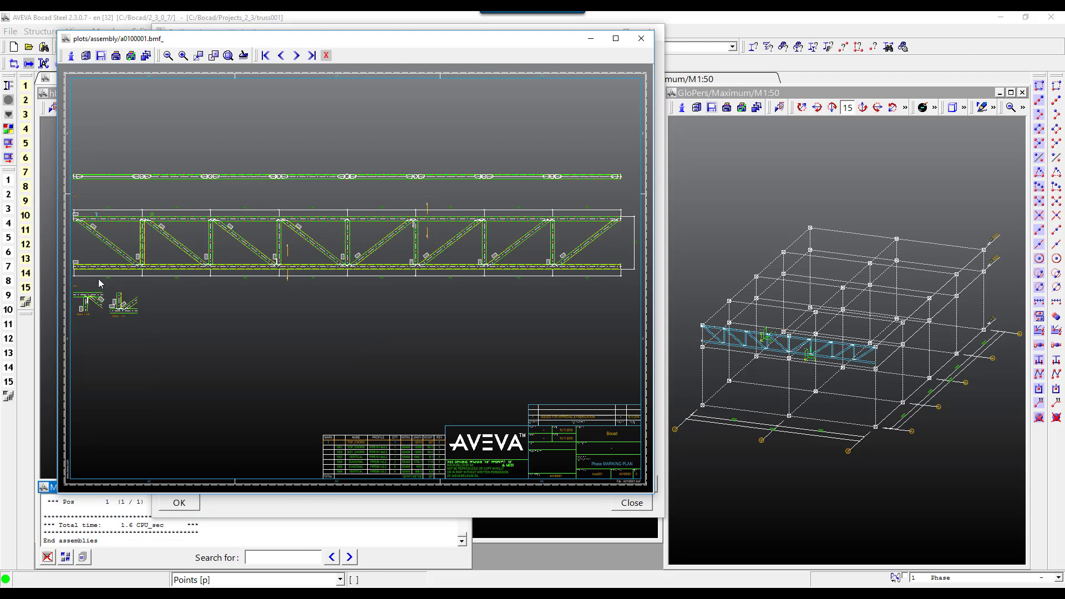
drag(98, 279, 165, 327)
right_click(364, 363)
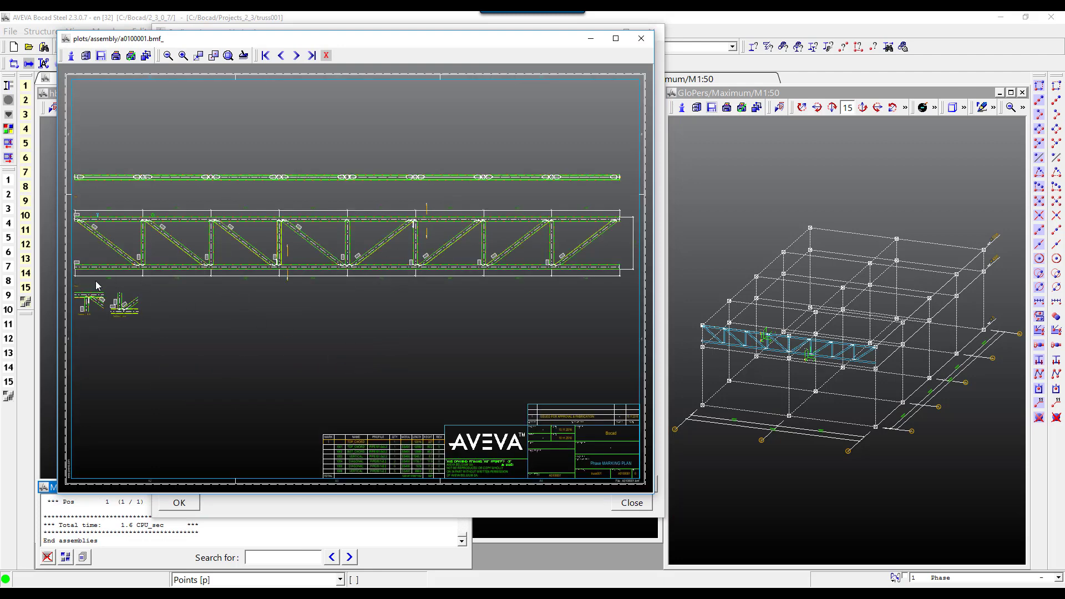
drag(89, 297, 184, 328)
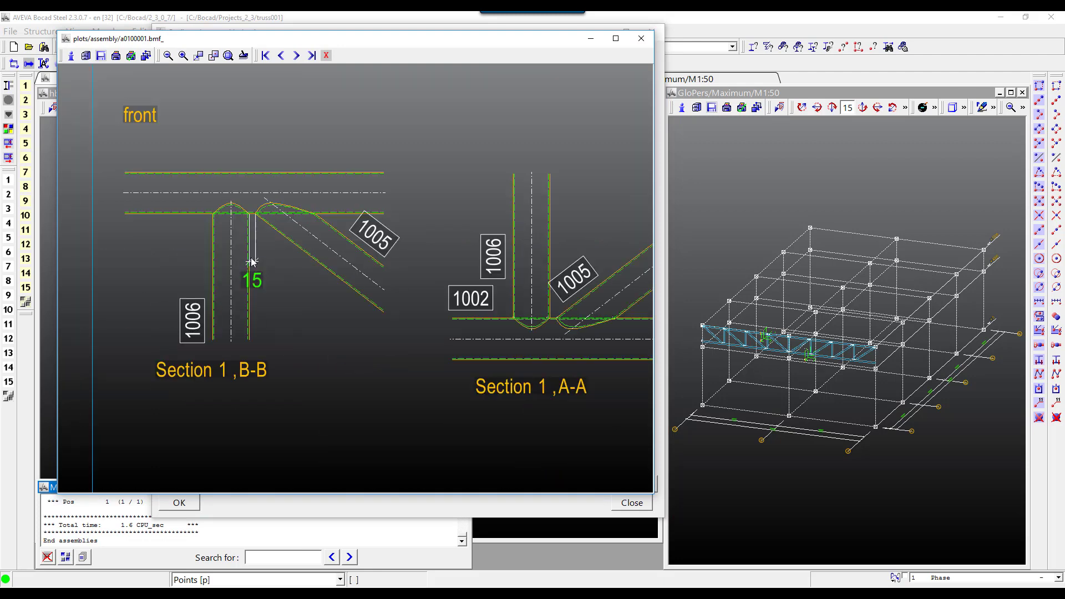
right_click(353, 285)
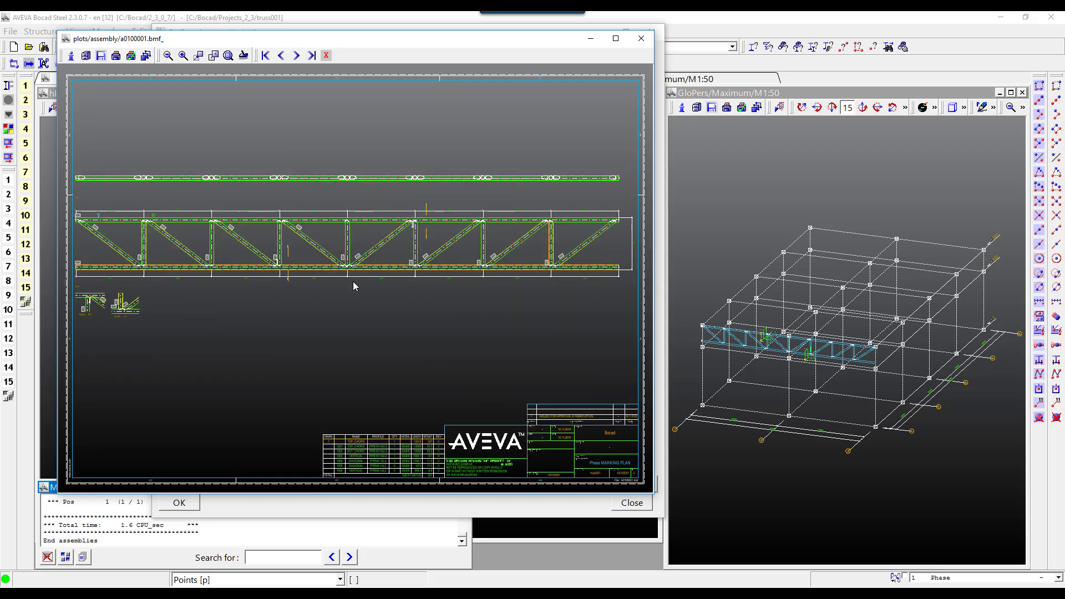
Step: Set the Location of section Scale 1 limit value to 10 and preview the drawing
click(326, 56)
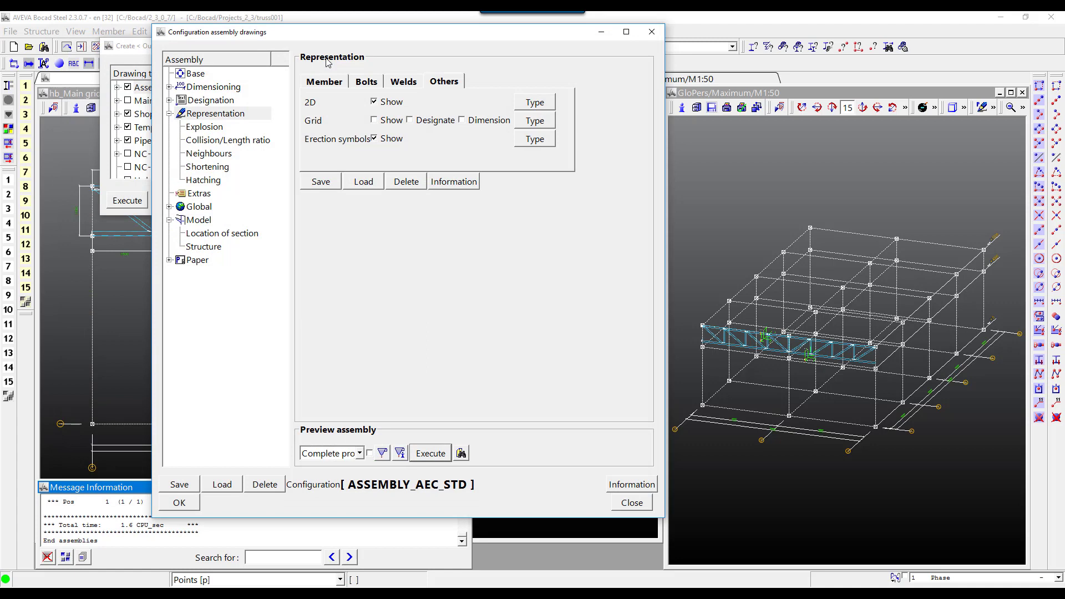
click(214, 233)
click(602, 82)
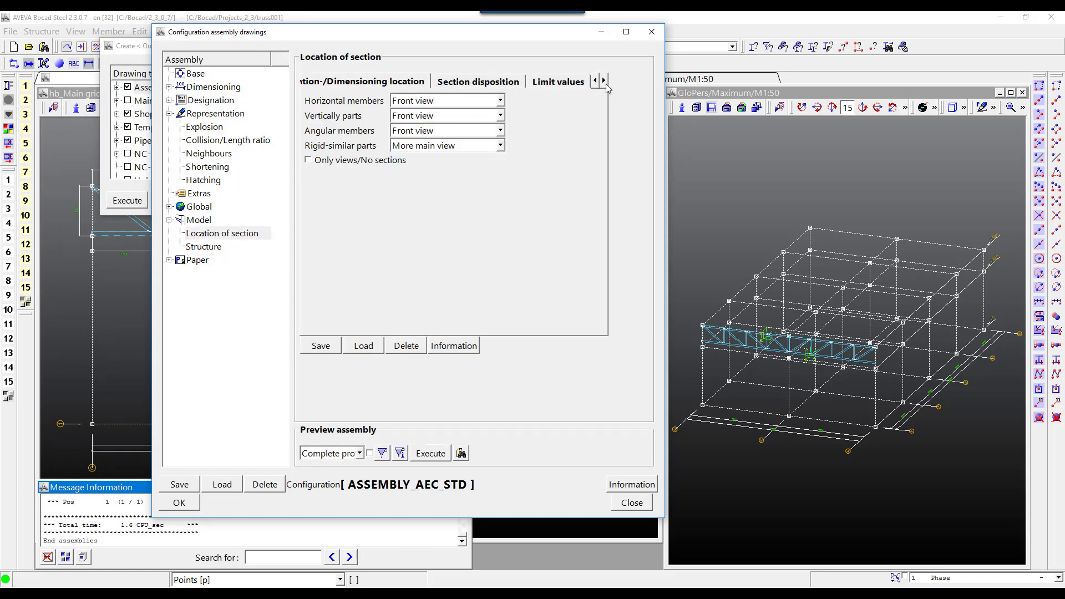
click(570, 84)
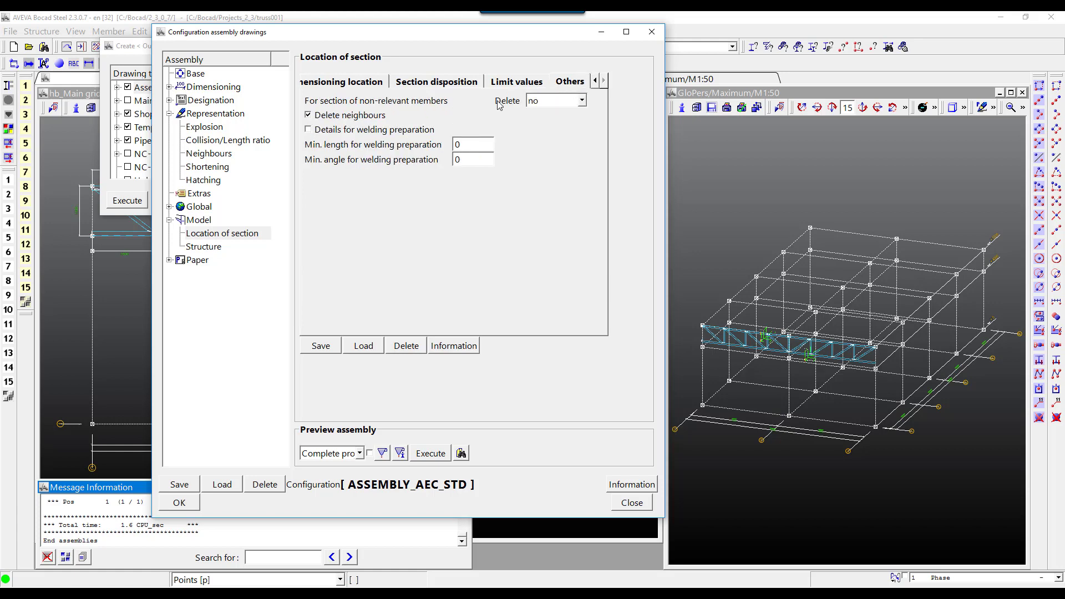
click(520, 83)
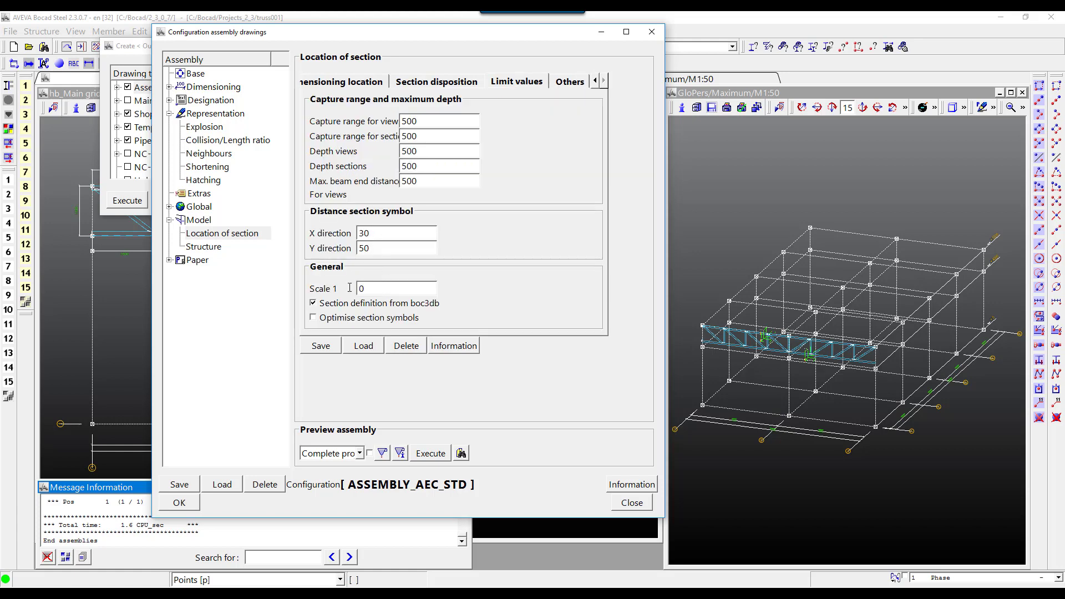
text(10)
click(432, 456)
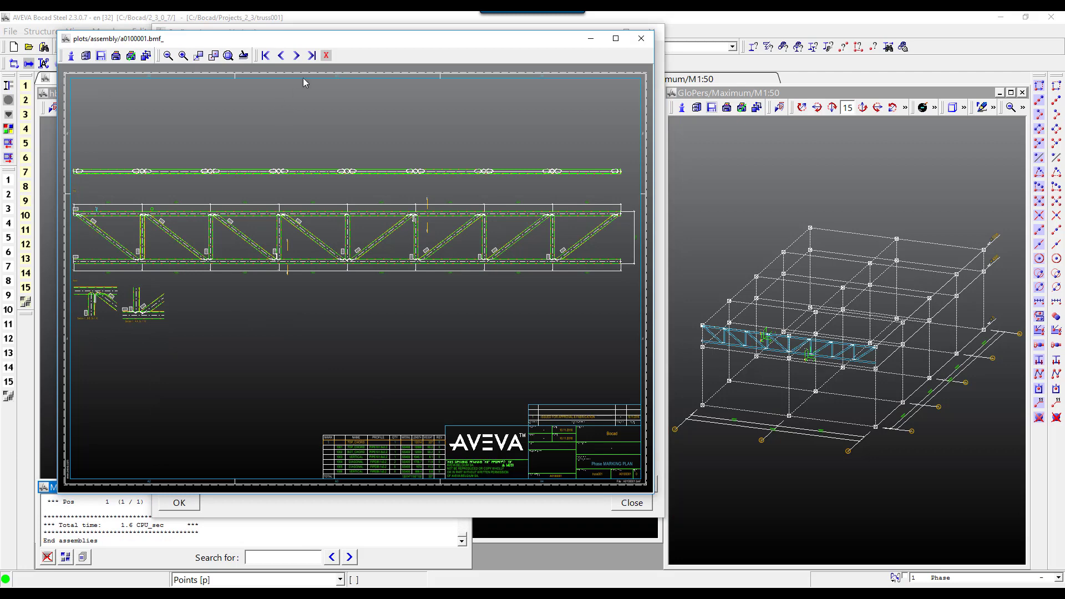
Step: Change the Scale 1 limit to 5 and regenerate the assembly preview
click(326, 55)
double_click(387, 293)
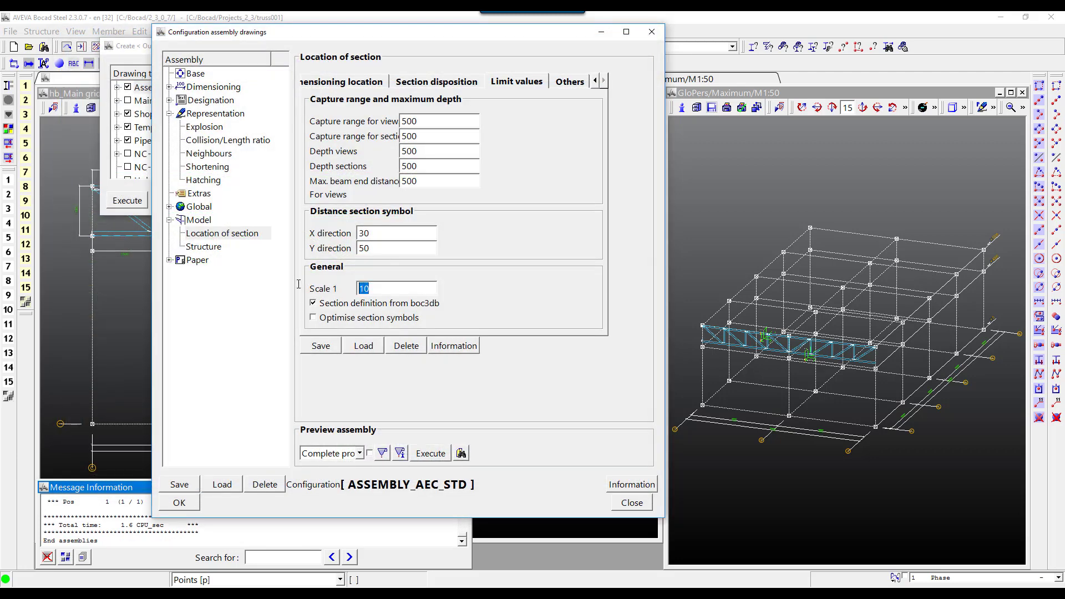
text(5)
click(434, 454)
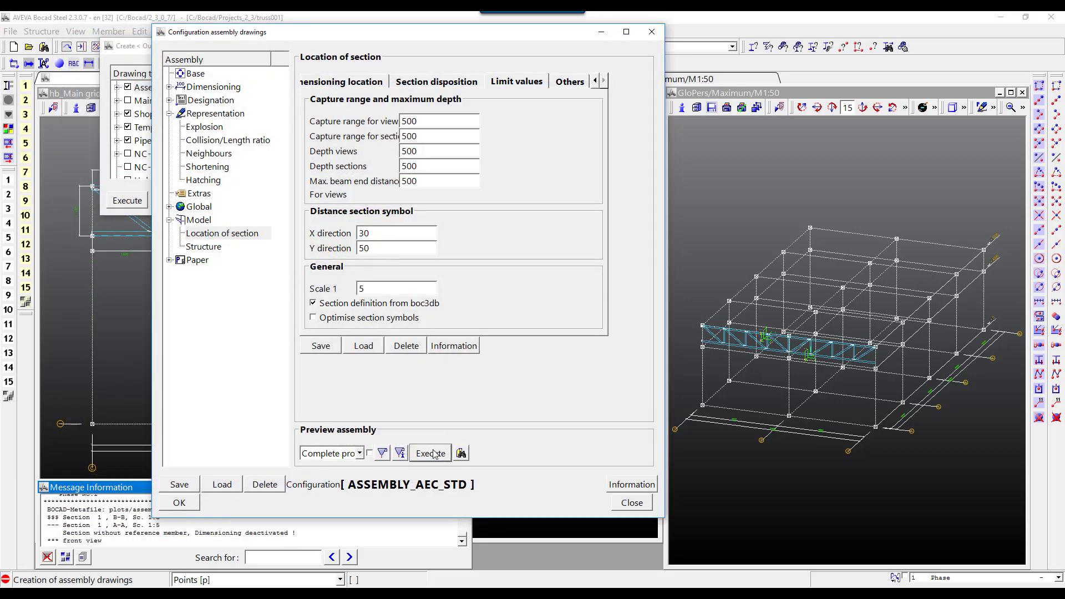